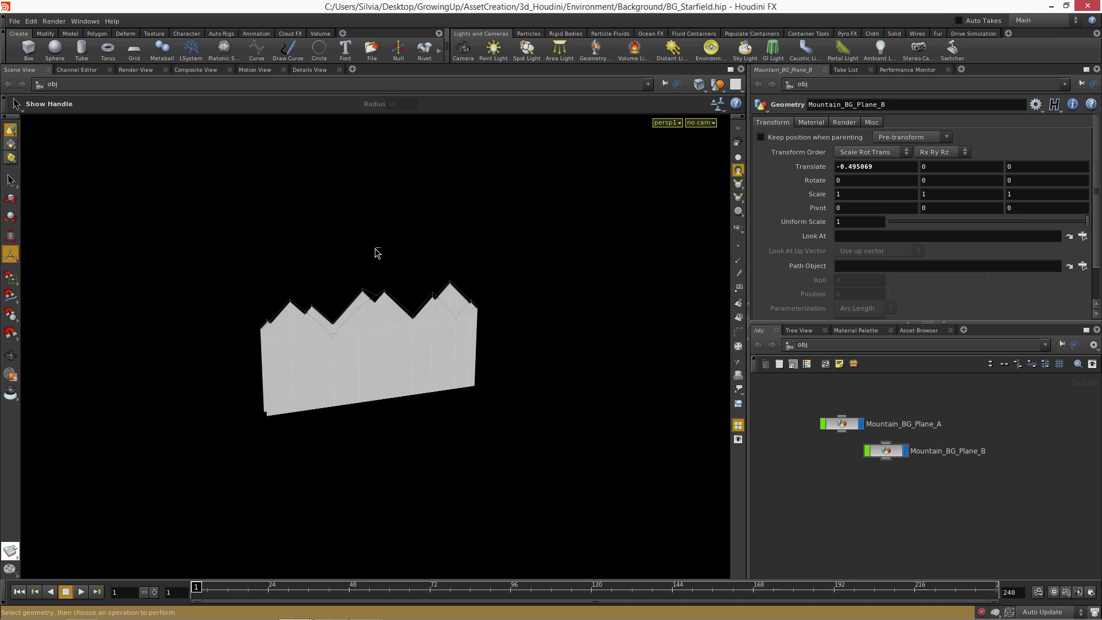
Step: Examine the two mountain background planes in the viewport from several angles and distances
key(Escape)
mouse_move(388, 259)
mouse_down()
mouse_move(270, 246)
mouse_move(389, 265)
mouse_up()
key(Return)
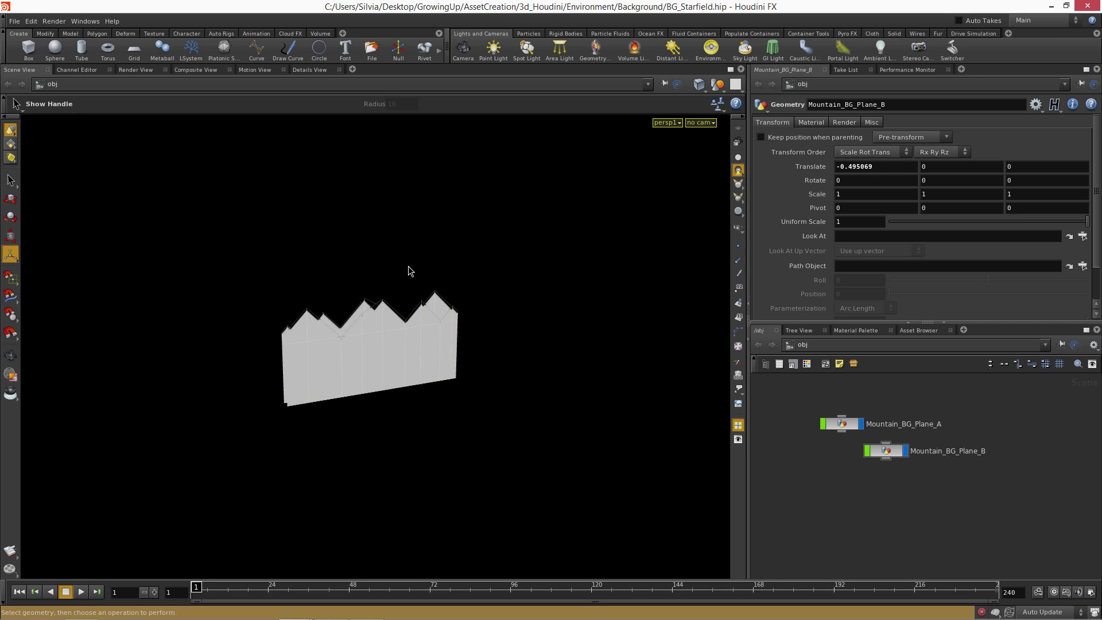
alt+drag(506, 360, 437, 323)
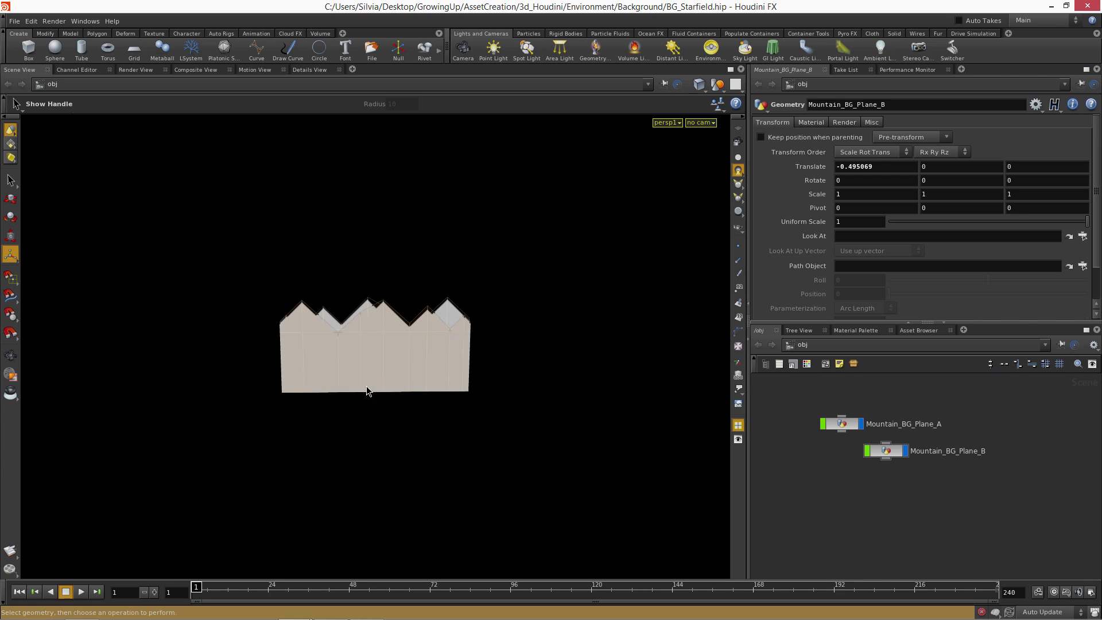
key(Escape)
mouse_move(320, 293)
mouse_down()
mouse_move(361, 287)
mouse_move(315, 287)
mouse_up()
key(Return)
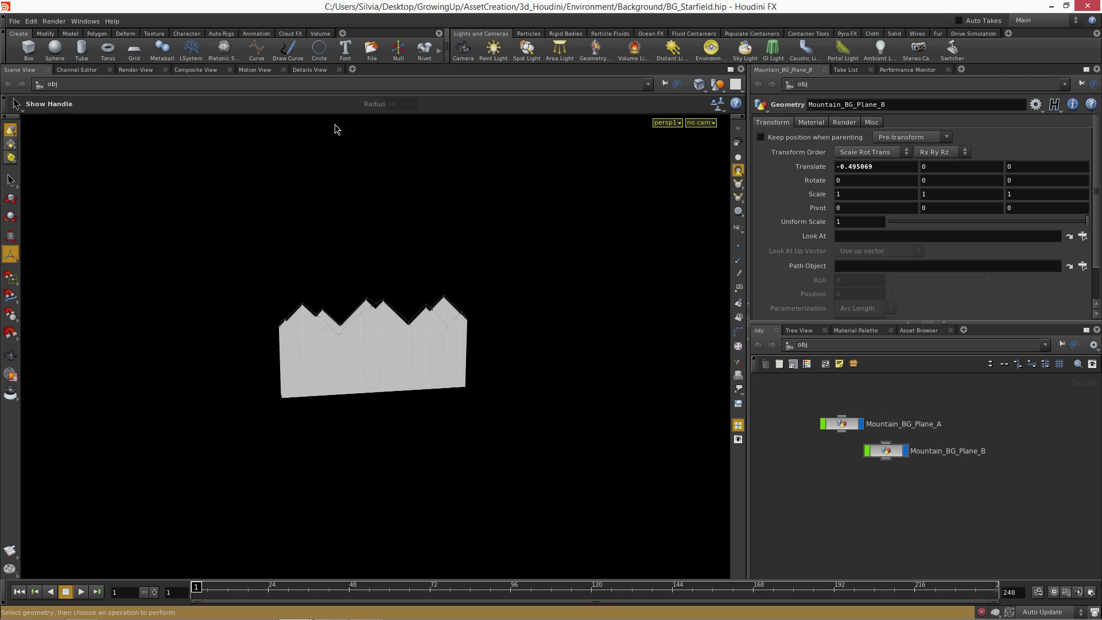
key(Escape)
middle_drag(445, 260, 359, 261)
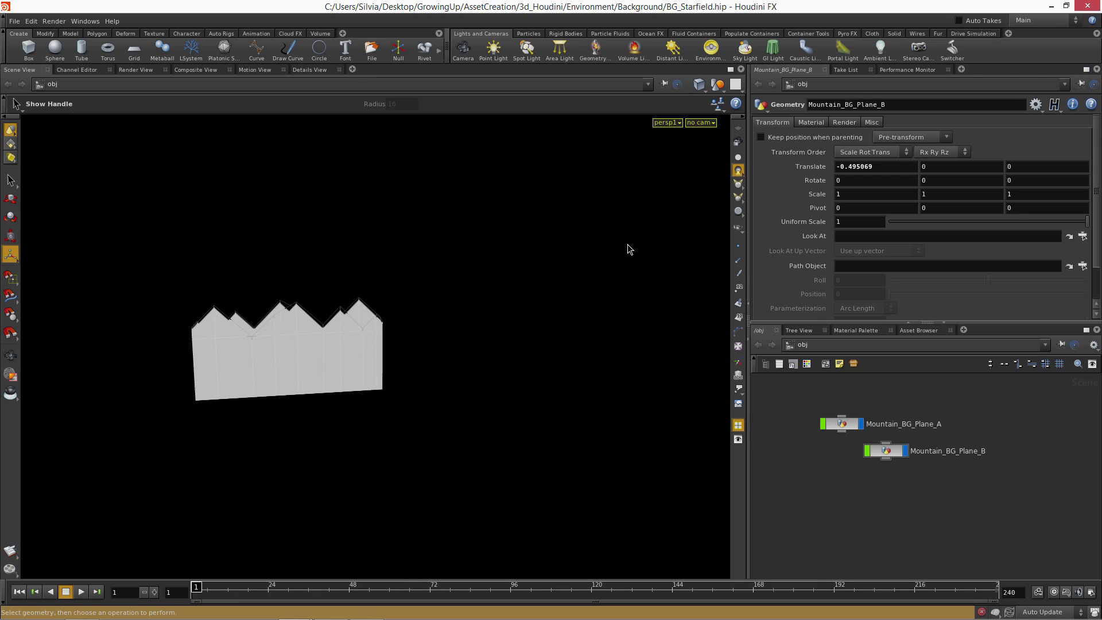
drag(220, 234, 201, 258)
right_drag(202, 258, 257, 256)
middle_drag(257, 256, 351, 265)
drag(276, 256, 298, 255)
right_drag(298, 255, 335, 251)
key(Return)
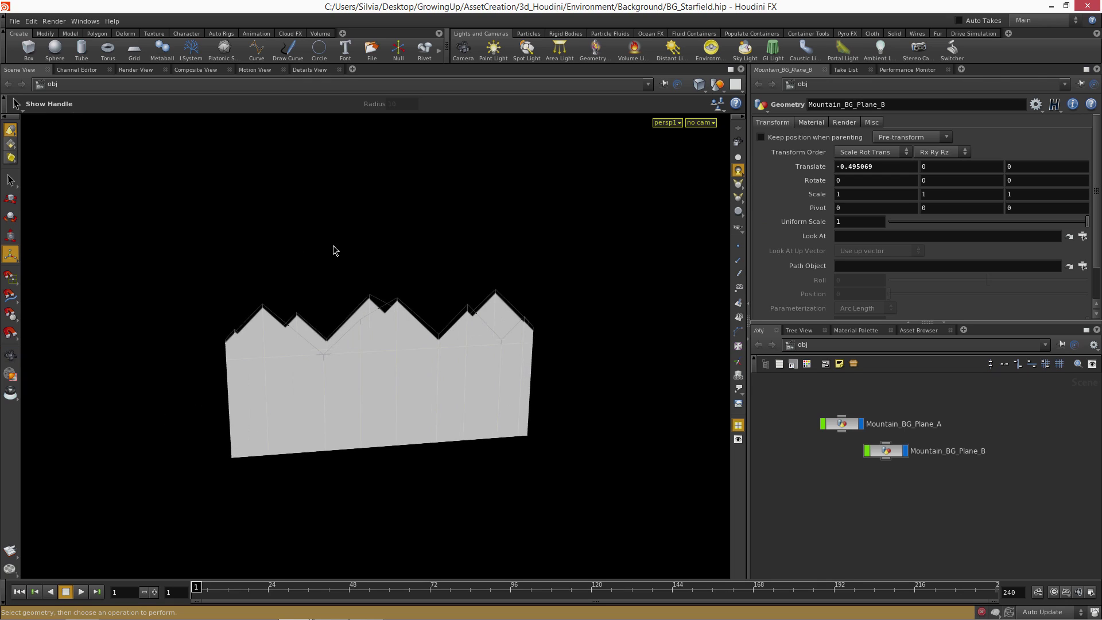
Step: Create a grid object, set its orientation to YZ Plane, and return to the object level
click(135, 52)
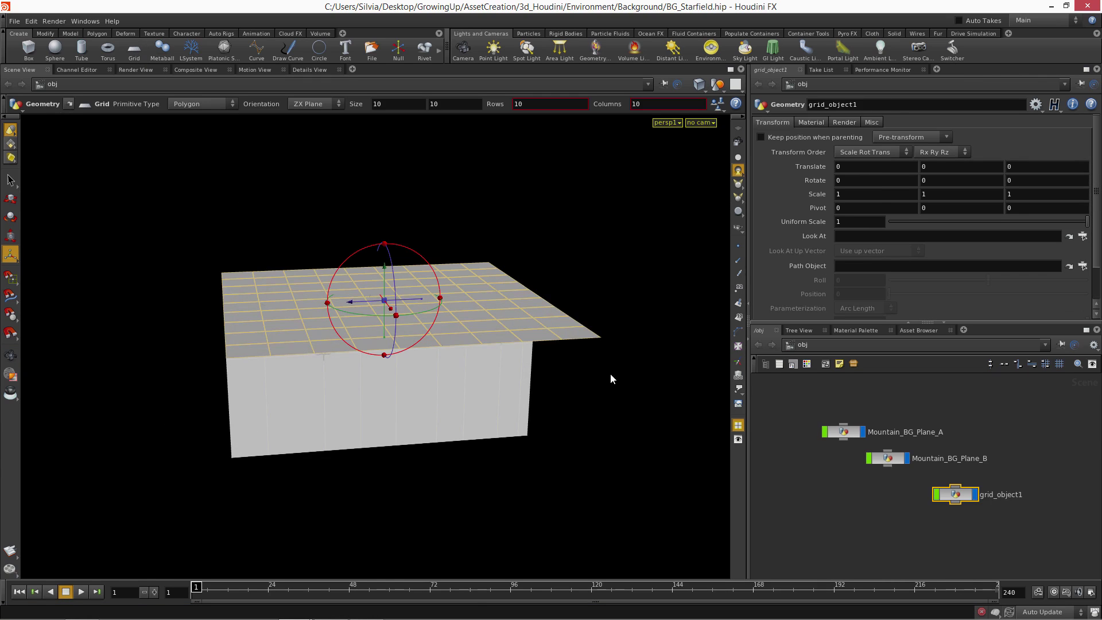
double_click(956, 494)
click(861, 153)
click(852, 171)
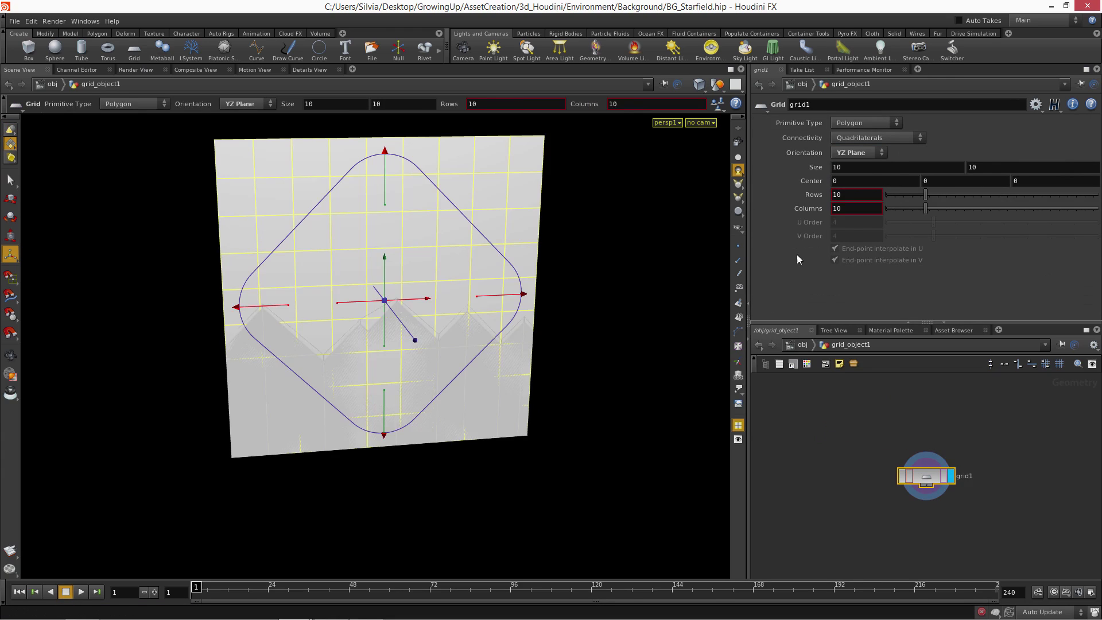
click(801, 344)
Step: Scale the grid down to a small square and place it above the mountain peaks
key(e)
click(699, 84)
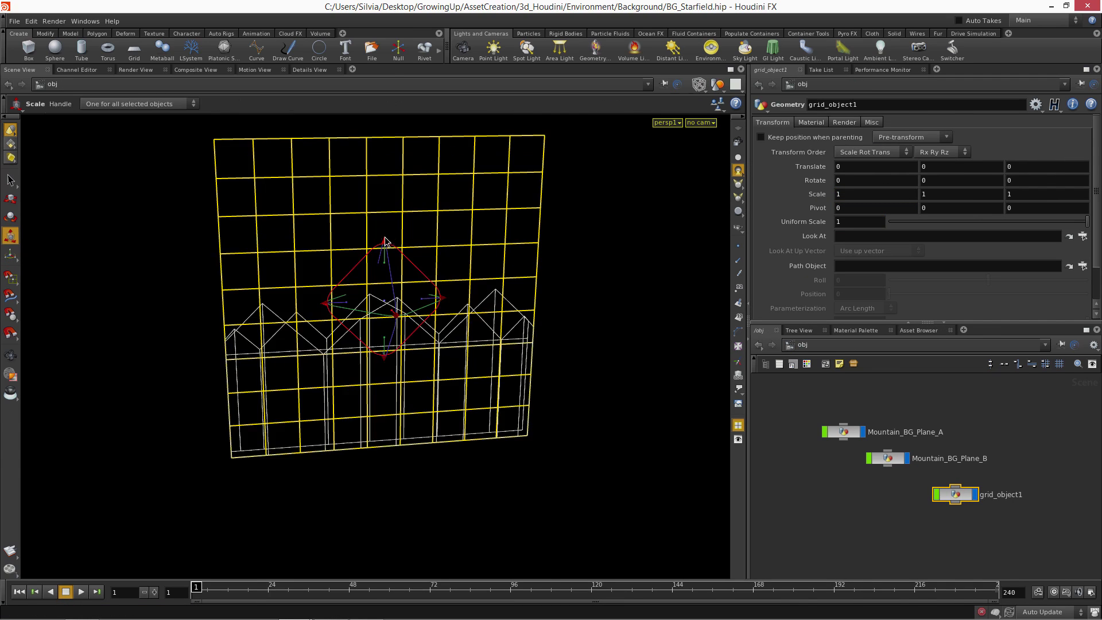
mouse_move(384, 269)
mouse_down()
mouse_move(381, 285)
mouse_move(371, 209)
mouse_move(483, 220)
mouse_move(457, 162)
mouse_move(487, 208)
mouse_move(456, 194)
mouse_move(423, 207)
mouse_move(274, 197)
mouse_up()
key(t)
Step: Duplicate the small square grid three times, resizing the copies and spreading them above the mountains
key(ctrl+c)
key(ctrl+v)
key(e)
key(t)
key(ctrl+c)
key(ctrl+v)
mouse_move(314, 134)
mouse_down()
mouse_move(317, 173)
mouse_move(319, 154)
mouse_up()
key(e)
key(ctrl+c)
key(ctrl+v)
key(t)
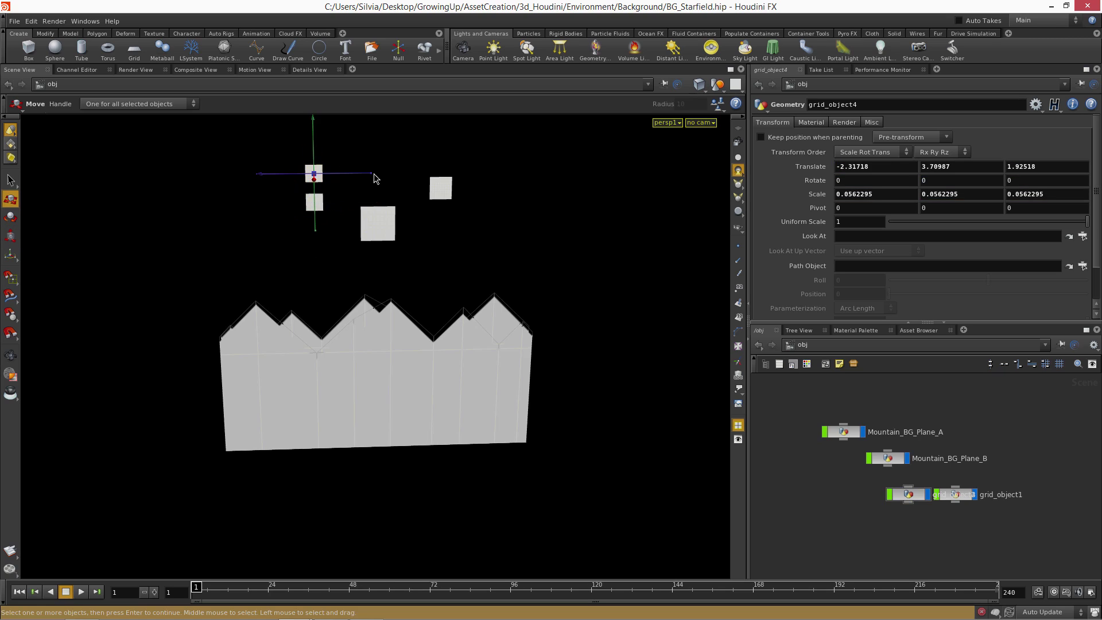
Step: Enlarge the highest square grid to a scale of about 0.085 and move it closer to the centre of the group
click(344, 179)
click(314, 173)
key(e)
drag(339, 174, 314, 173)
key(t)
alt+drag(405, 212, 298, 184)
Step: Duplicate all four square grids together and move the copies down beside the originals
drag(261, 149, 460, 224)
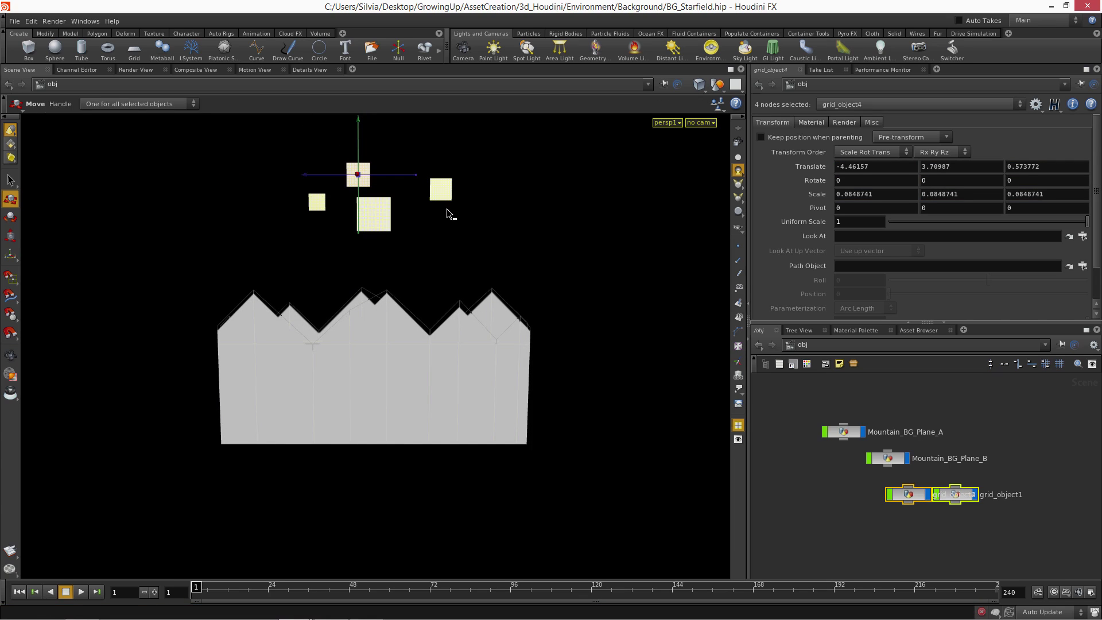
key(ctrl+c)
key(ctrl+v)
drag(359, 175, 290, 223)
alt+drag(275, 206, 292, 224)
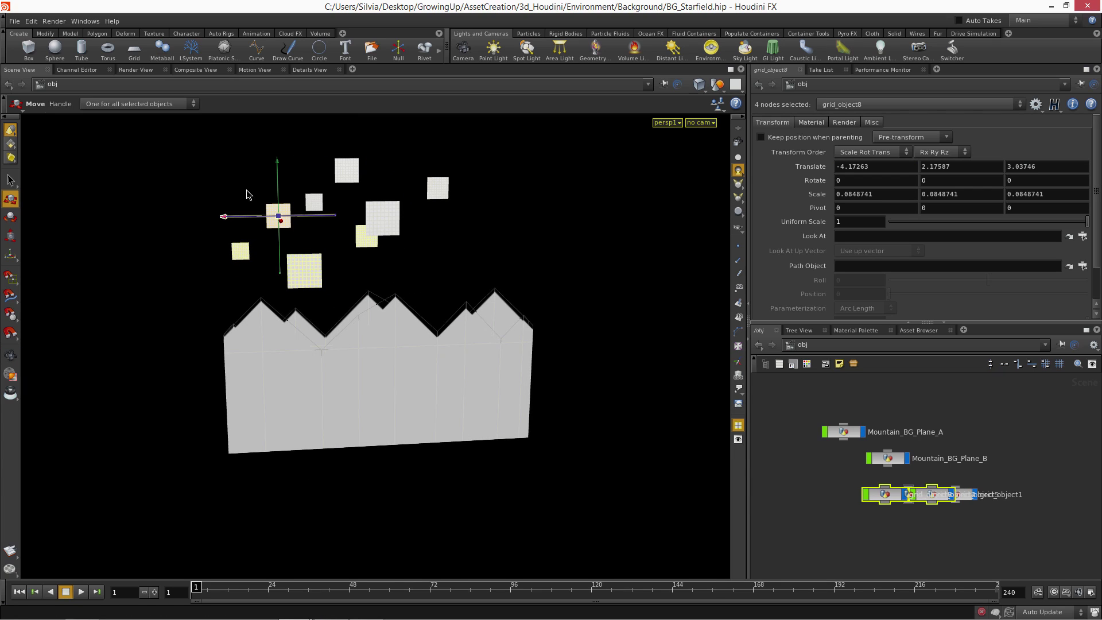
Step: Select all eight square grids above the mountains and delete them
click(355, 172)
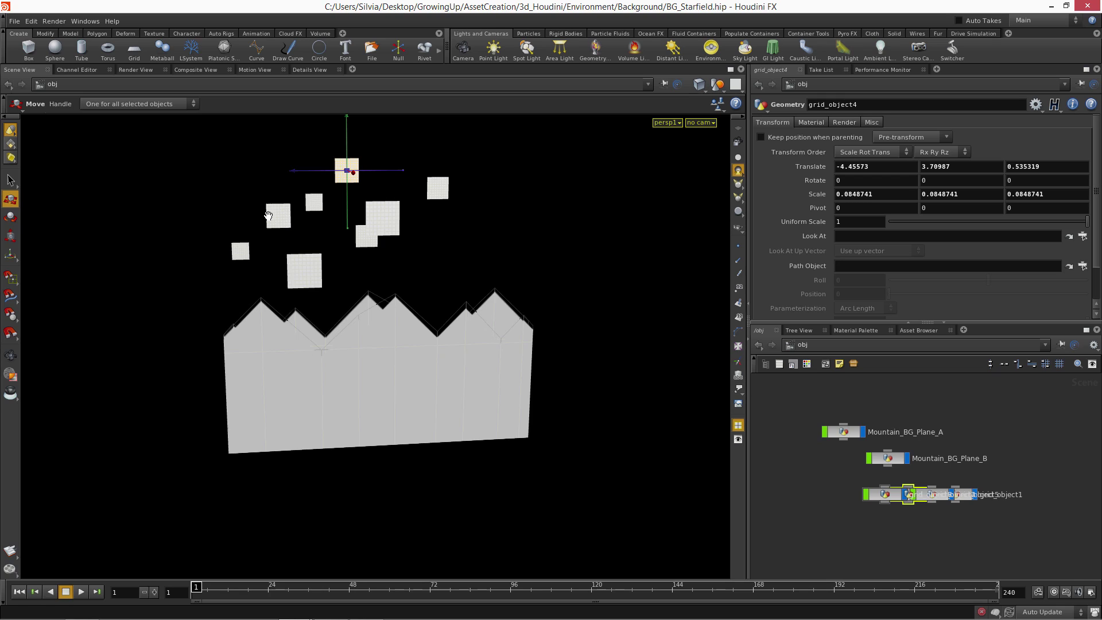
alt+drag(265, 211, 246, 209)
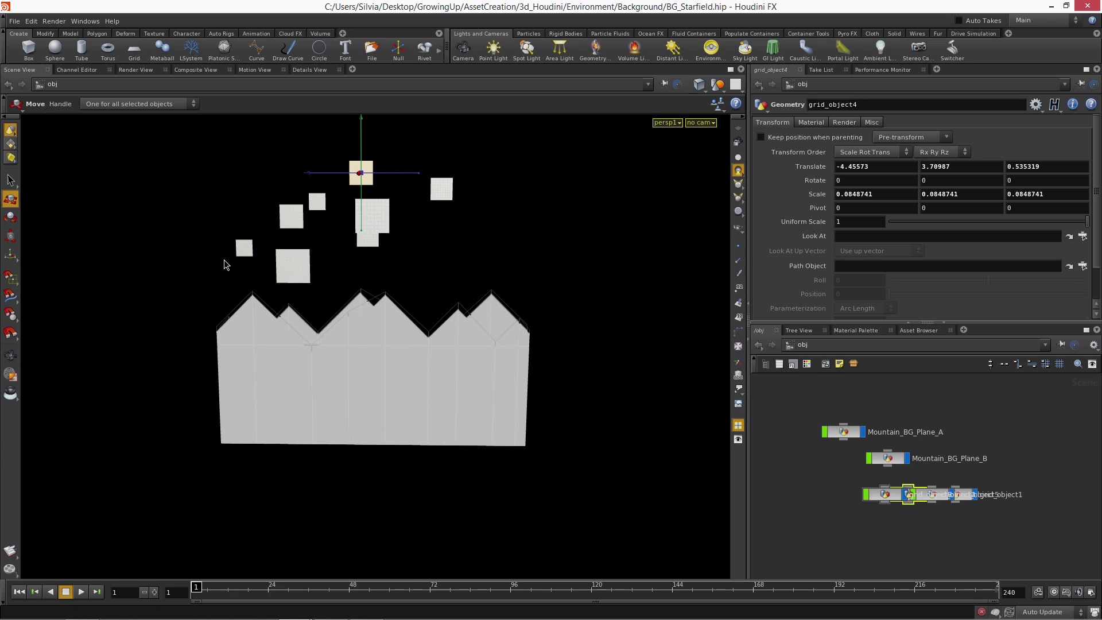
drag(163, 156, 475, 274)
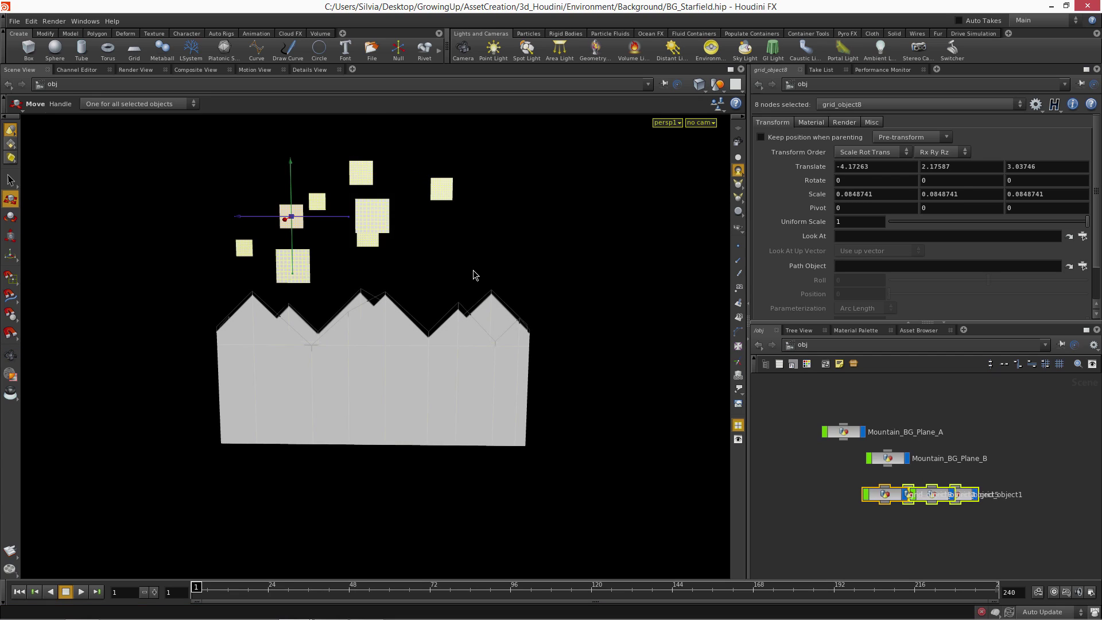
key(Delete)
key(Escape)
mouse_move(418, 302)
mouse_down()
mouse_move(463, 310)
mouse_move(403, 308)
mouse_up()
right_drag(479, 284, 489, 263)
key(t)
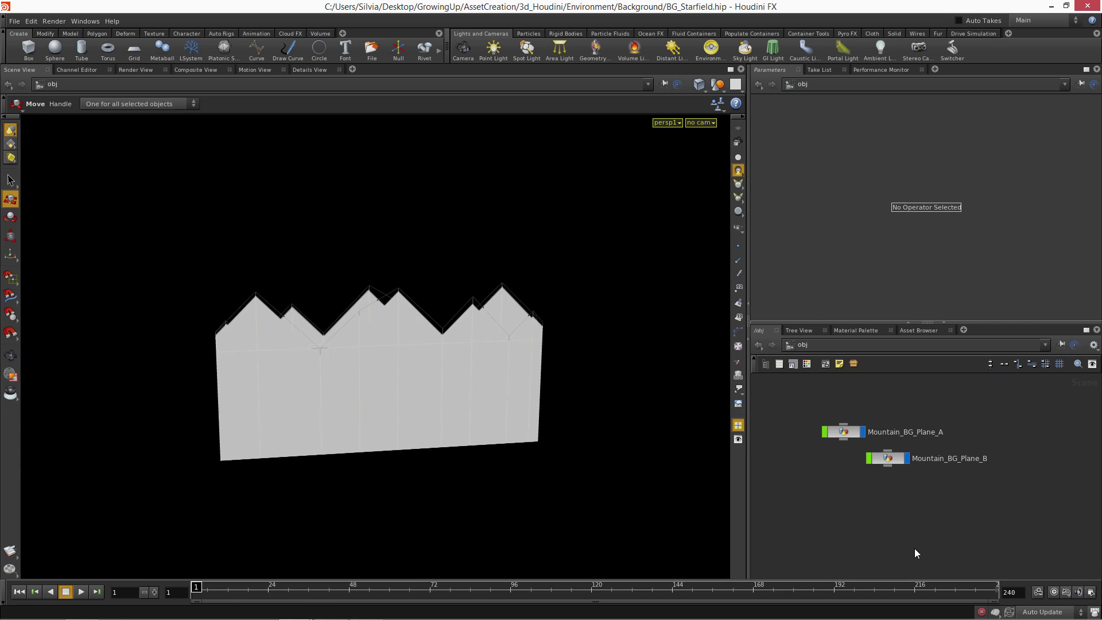
Step: Delete the four remaining grid objects from the object network
right_click(809, 493)
click(804, 484)
drag(881, 519, 1001, 488)
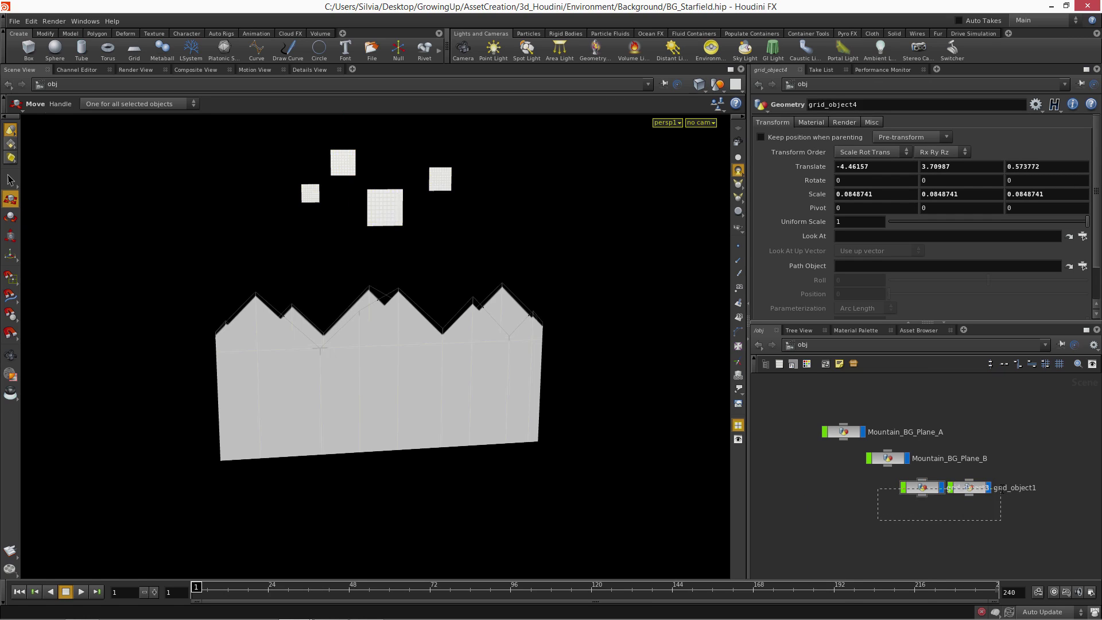
key(Delete)
Step: Create an empty Geometry object below the mountain planes and rename it Starfield
key(Tab)
text(Geometry)
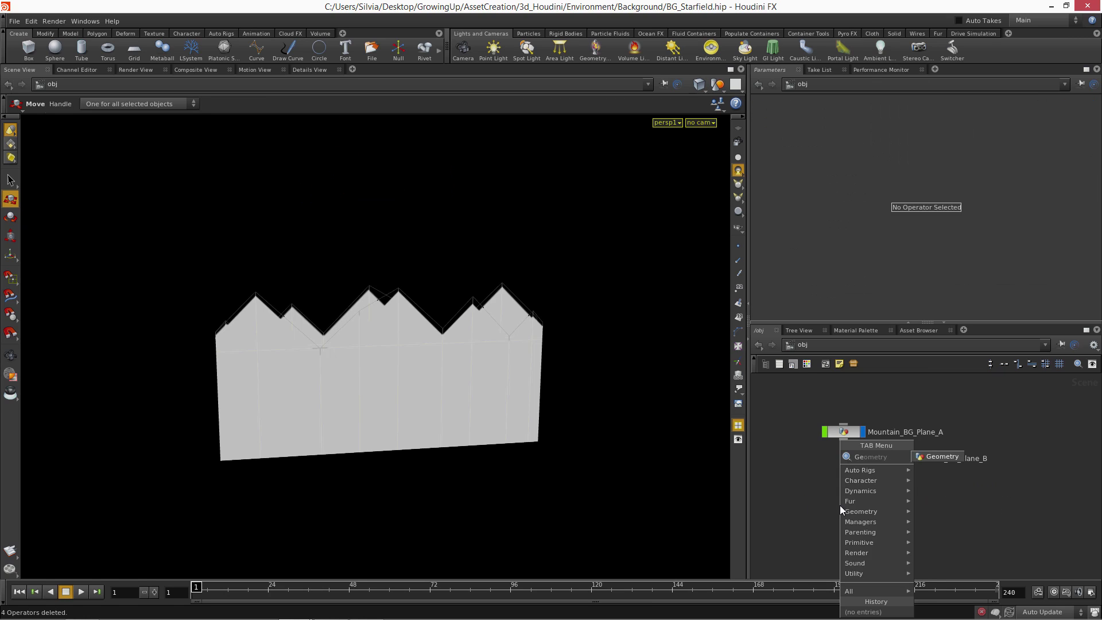
key(Return)
click(843, 508)
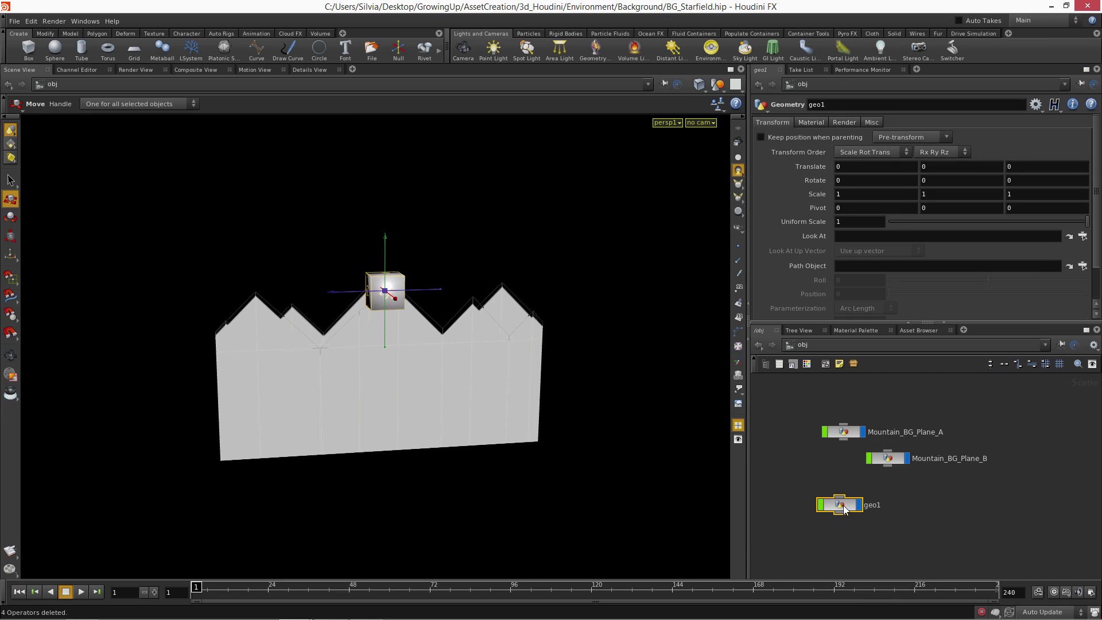
double_click(873, 506)
text(Starfield)
key(Return)
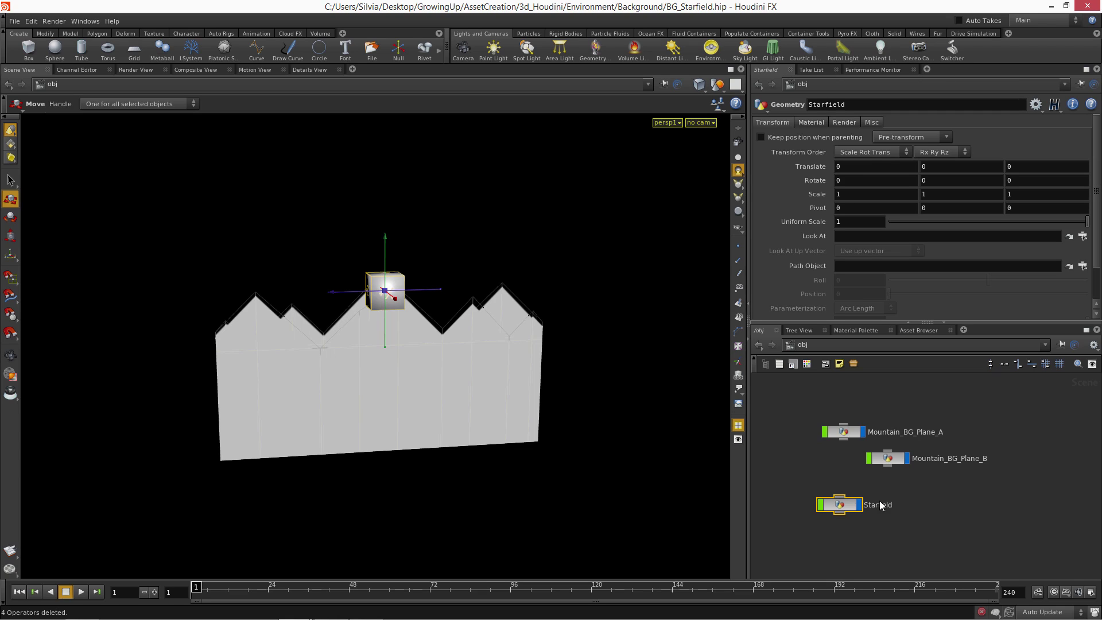
Step: Go inside the Starfield object and delete its default File node
double_click(838, 508)
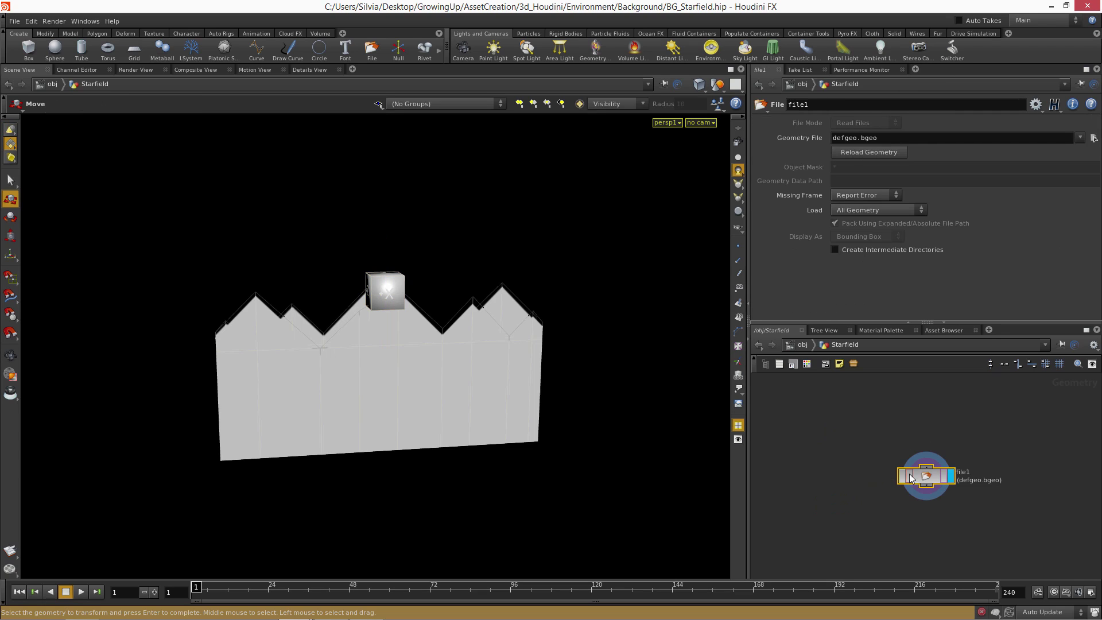
drag(927, 474, 889, 431)
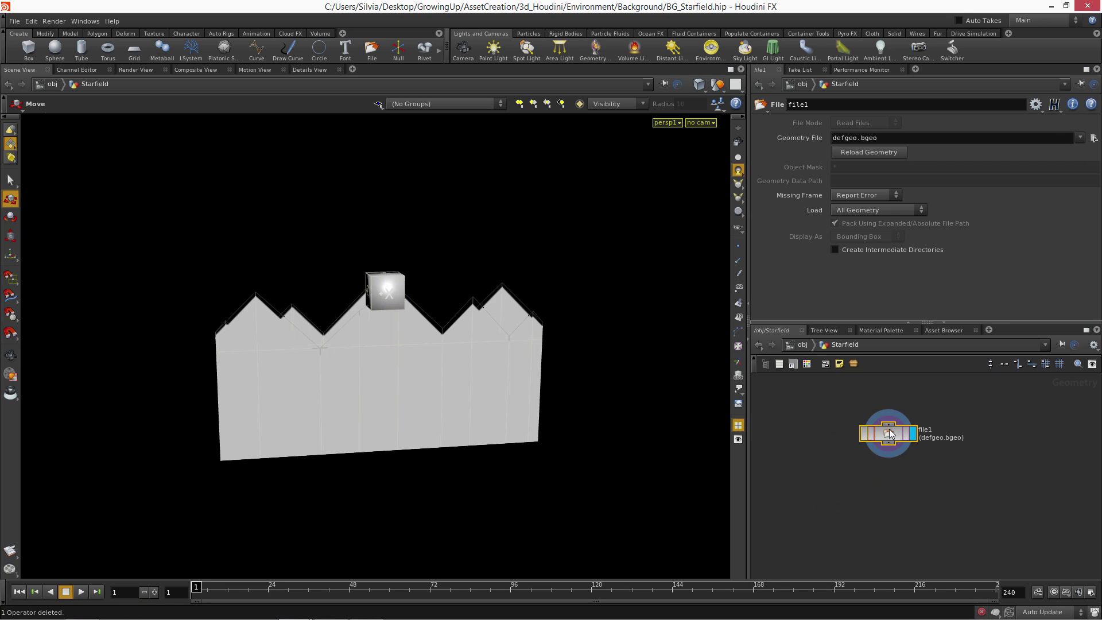
key(Delete)
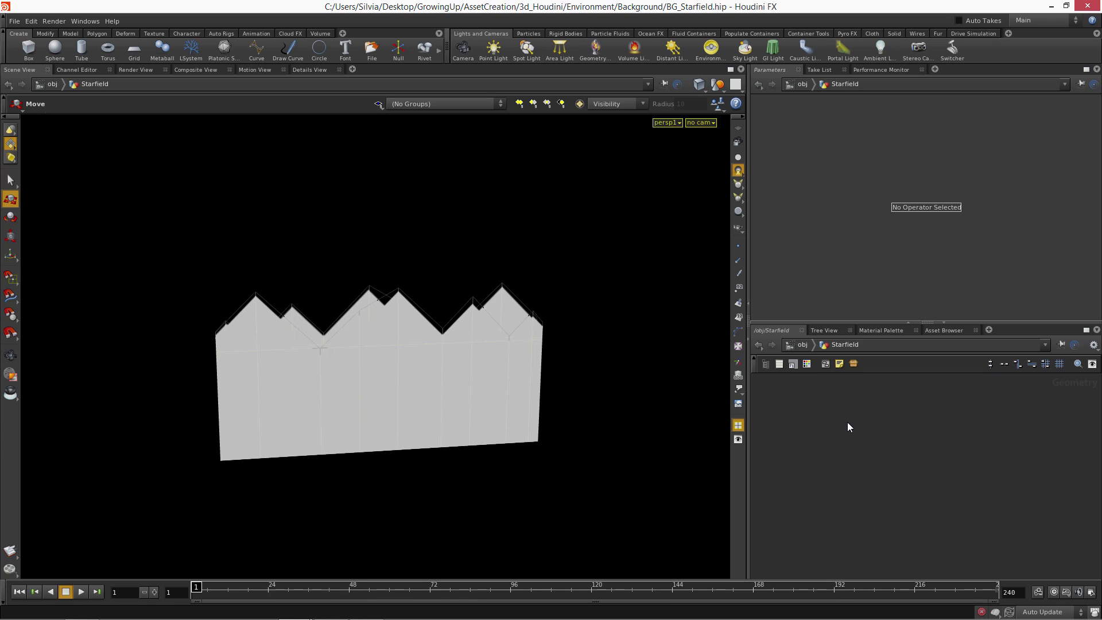
Step: Add a Box node to the Starfield network
key(Tab)
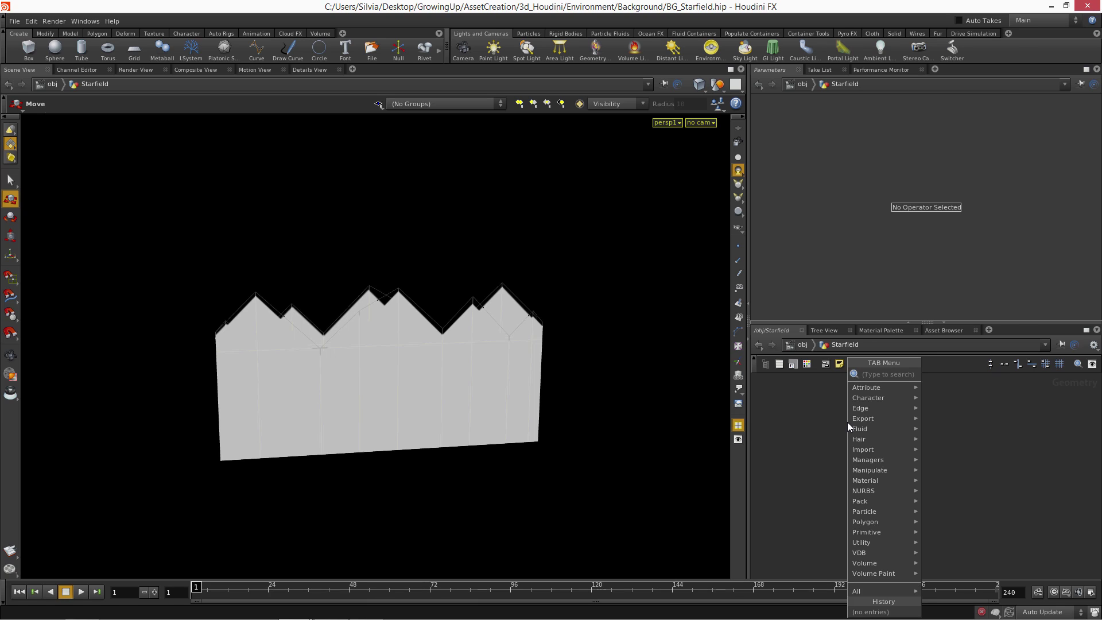
text(bo)
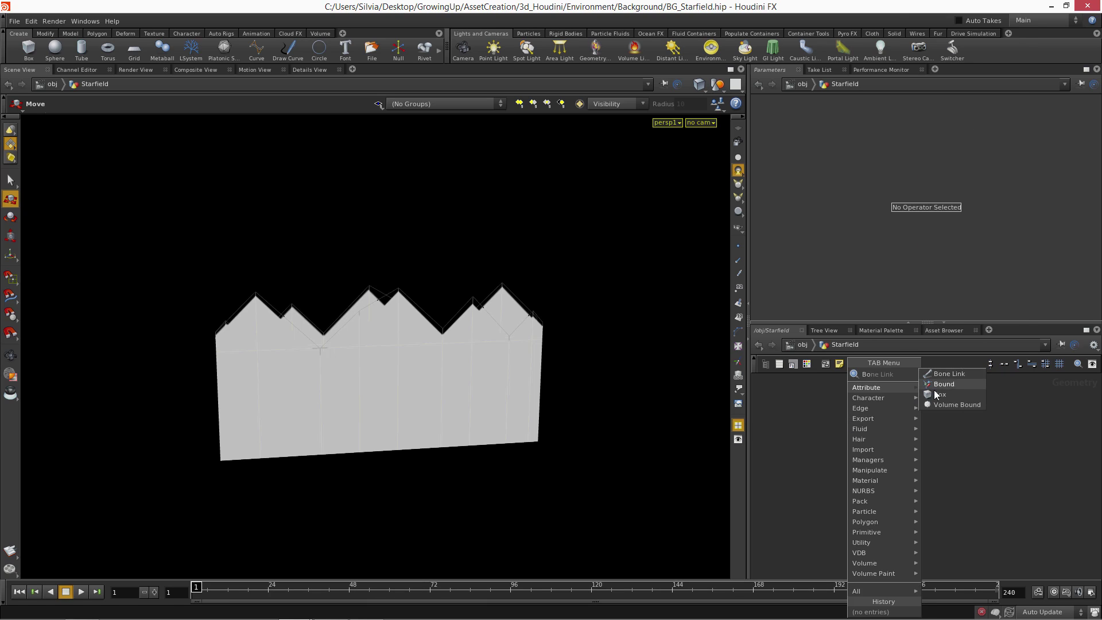
click(939, 394)
click(887, 411)
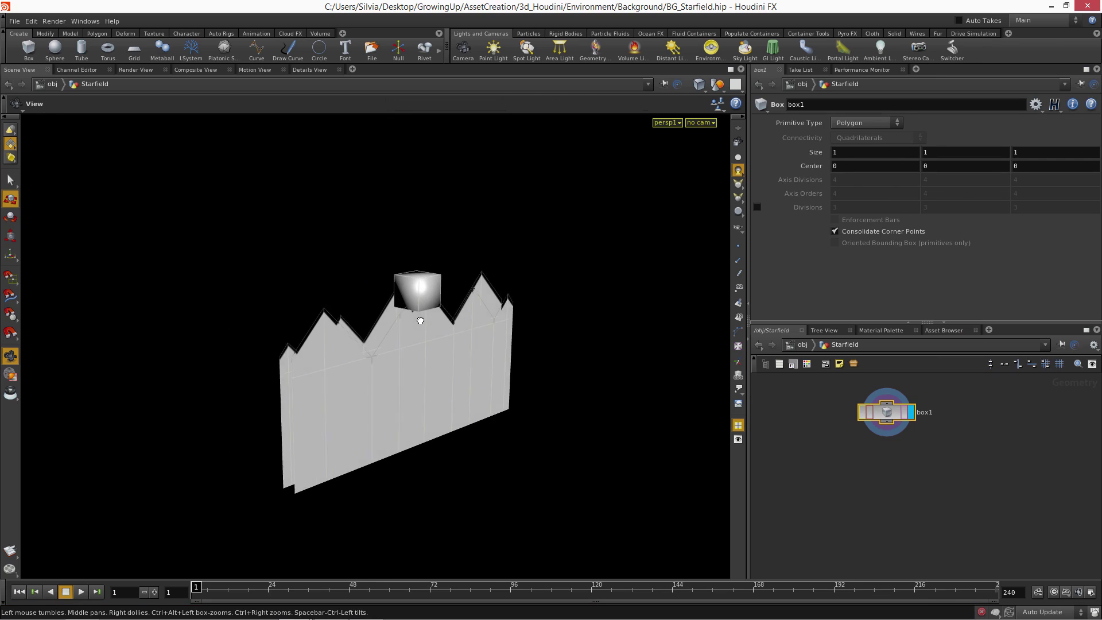
alt+drag(420, 320, 415, 322)
alt+drag(469, 380, 471, 370)
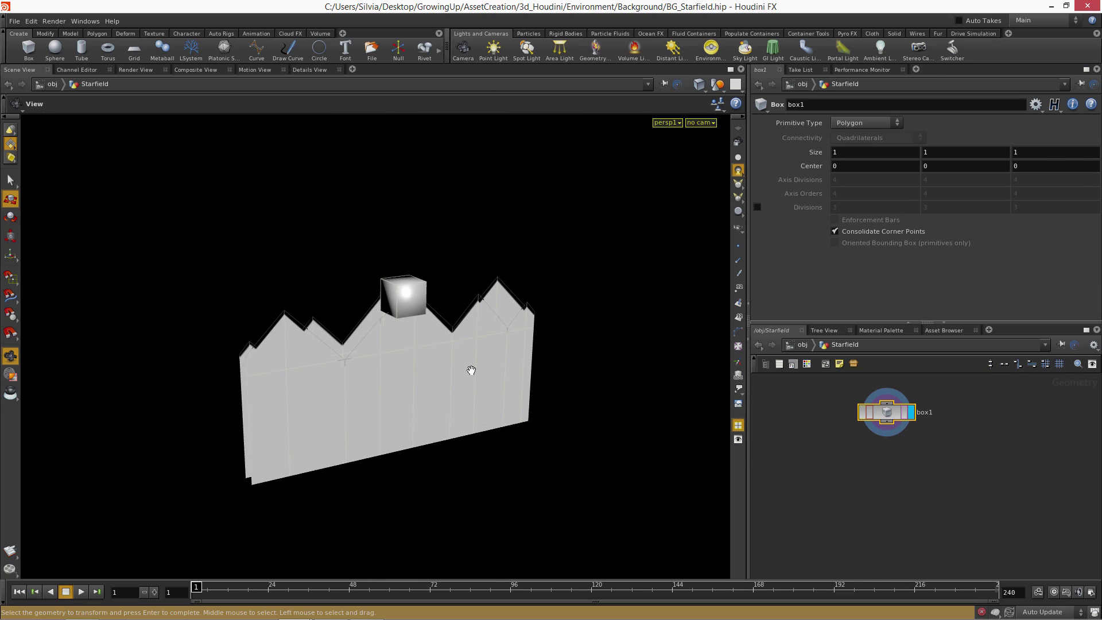
key(t)
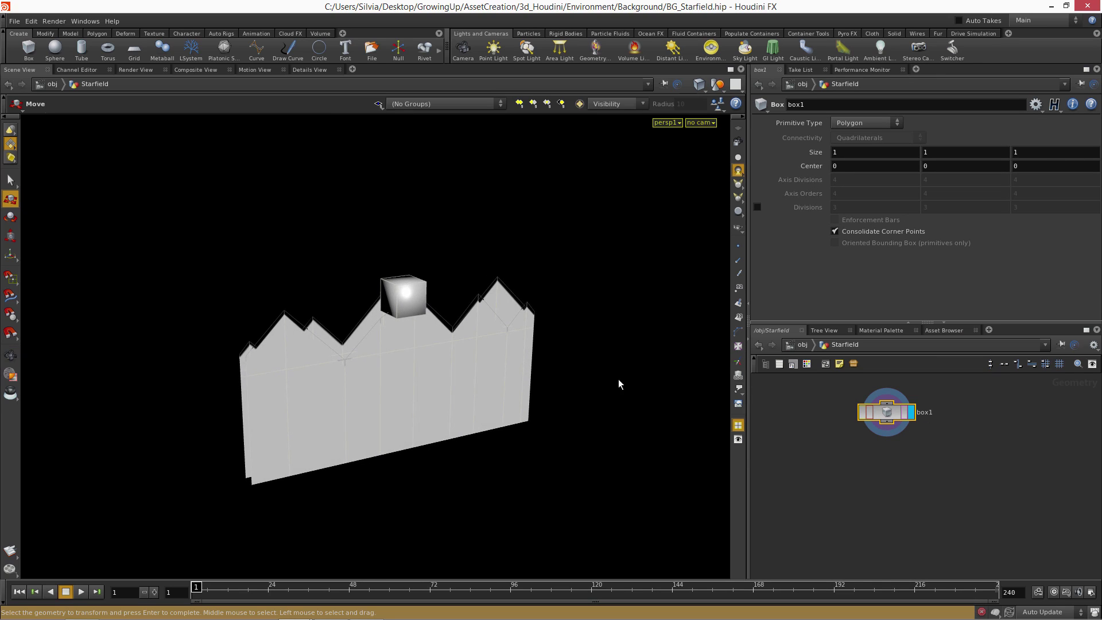
Step: Add a Transform node below the box, connected to the box's output, and show its transform handles
click(886, 423)
click(877, 471)
text(Tra)
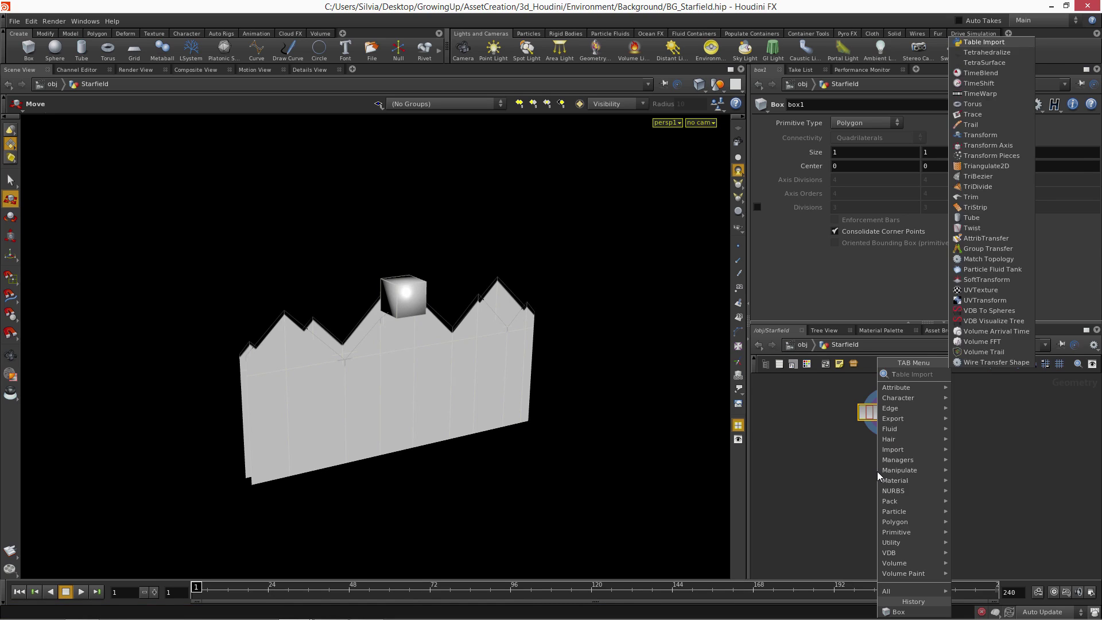
key(Down)
key(Down)
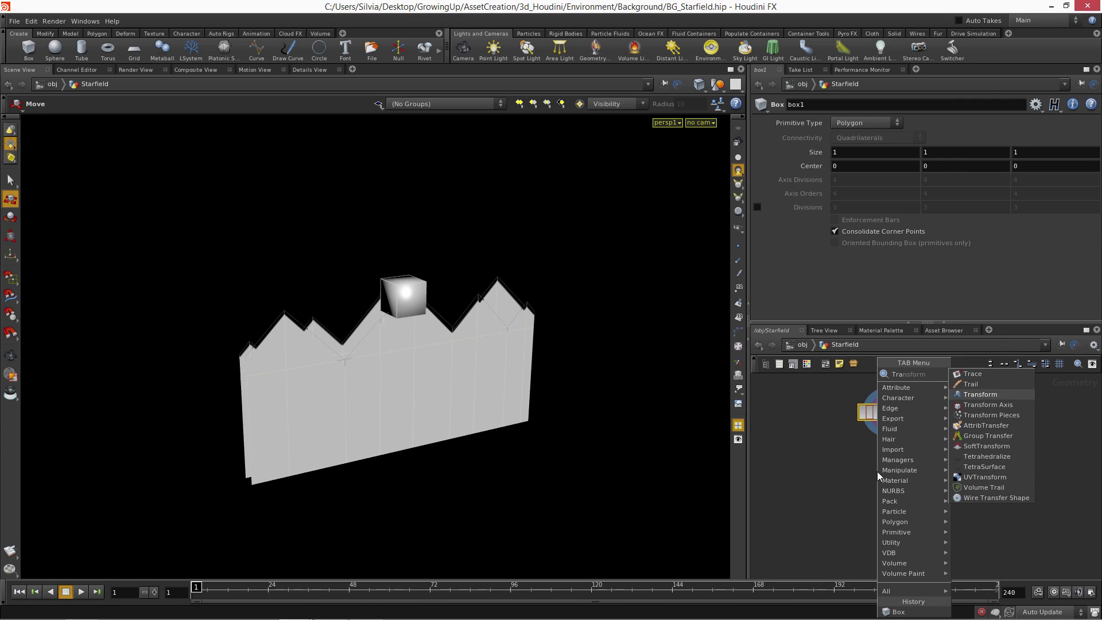
key(Return)
click(901, 470)
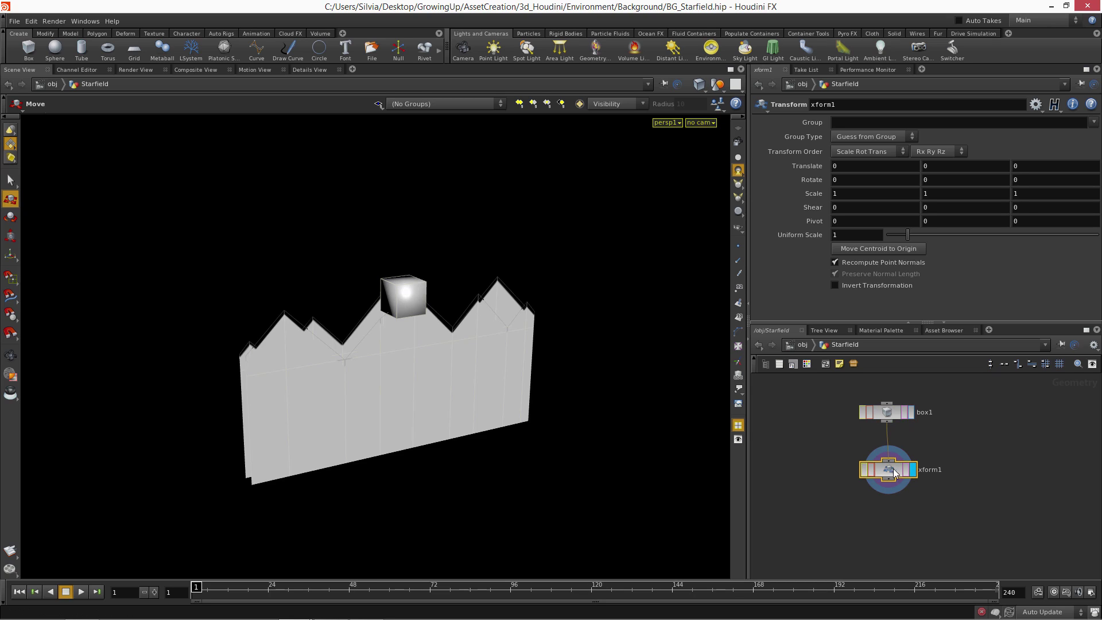
click(11, 256)
alt+drag(360, 336, 367, 337)
key(Return)
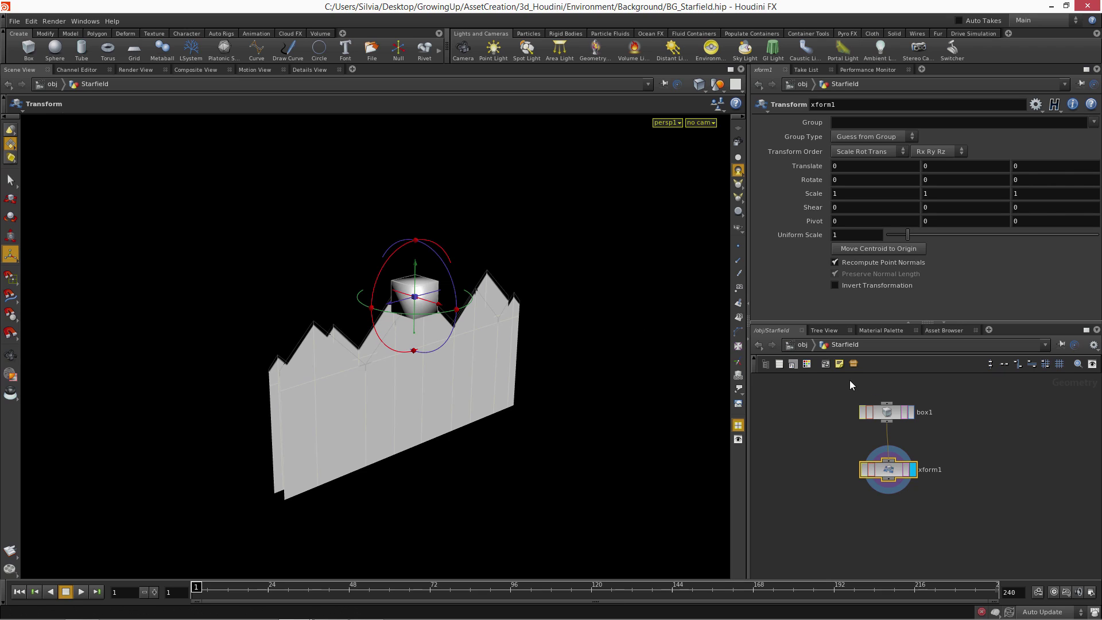
Step: Try a uniform size of 3.2 on the box and undo it
click(885, 412)
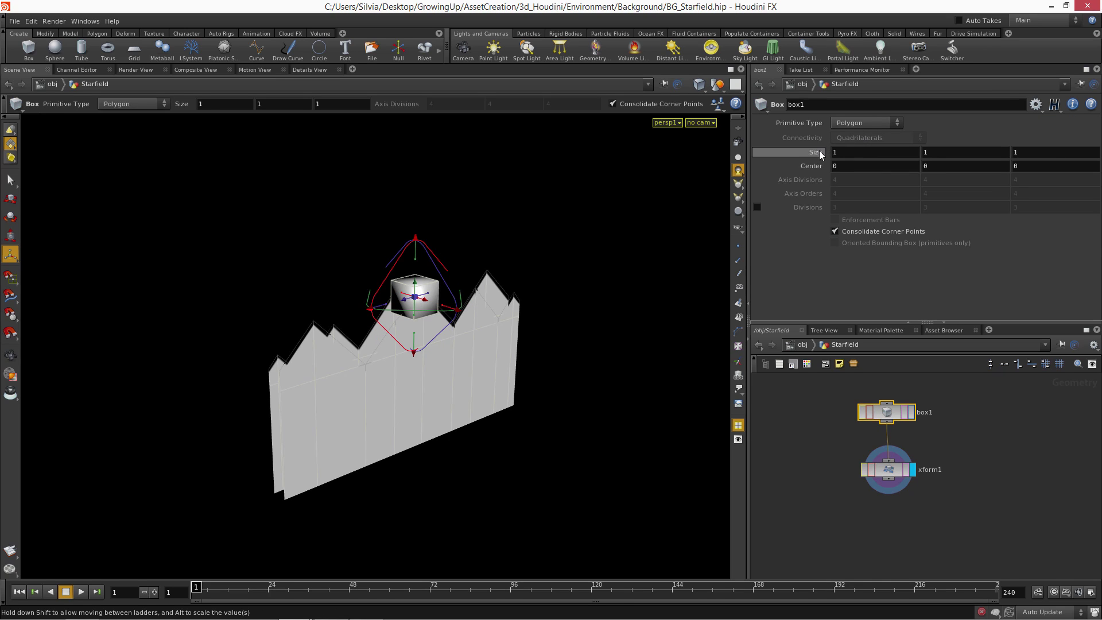
middle_drag(821, 154, 884, 153)
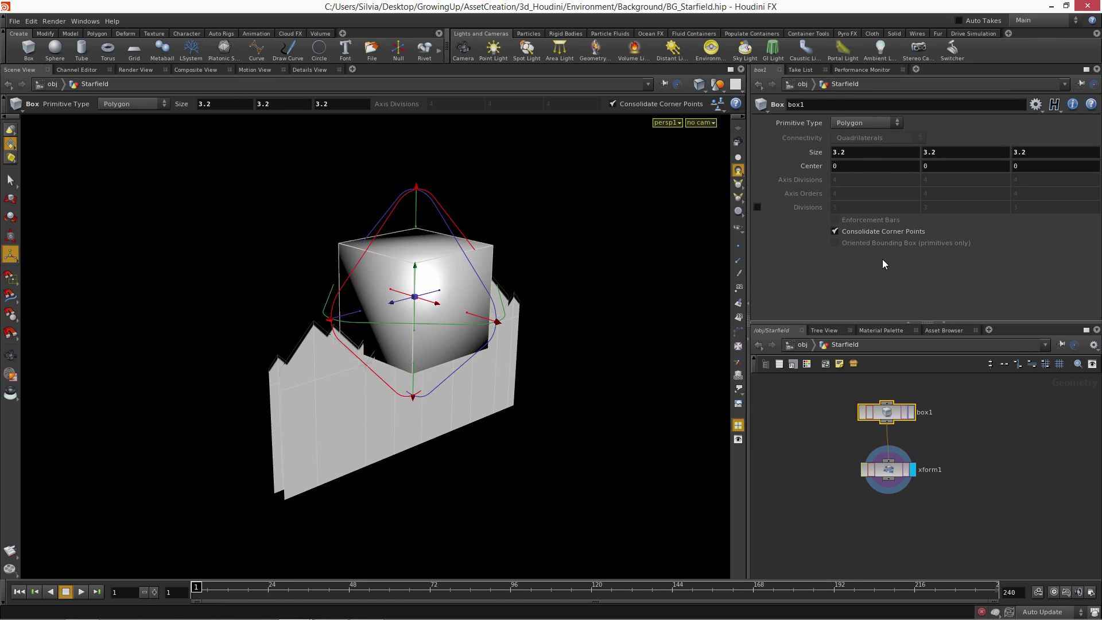
key(ctrl+z)
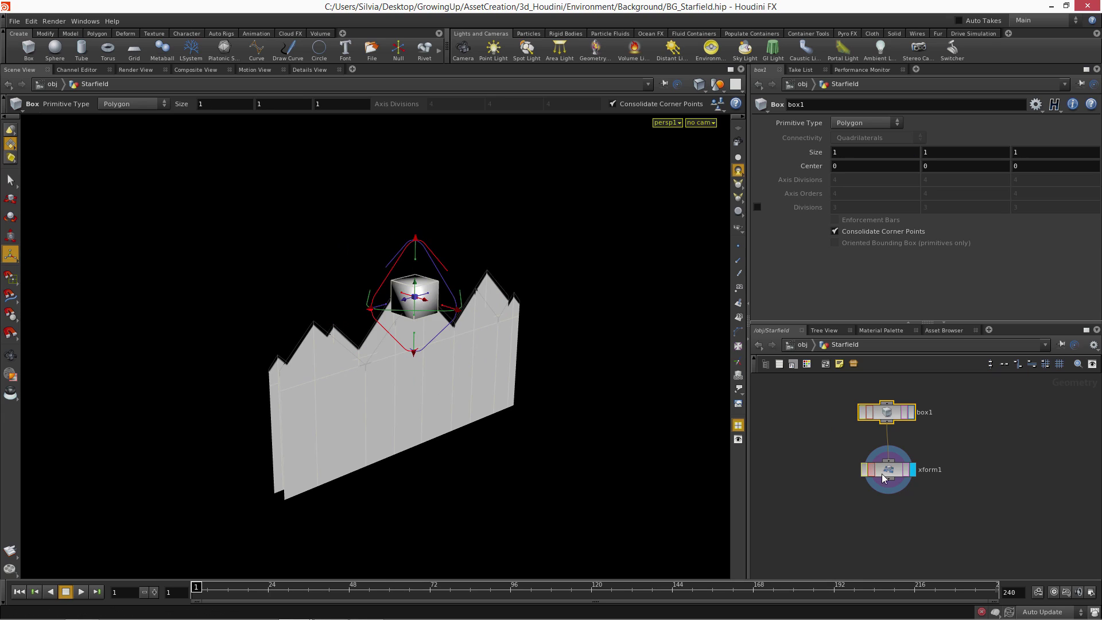
Step: Align the Transform node directly beneath the box node in the network
drag(897, 471, 895, 476)
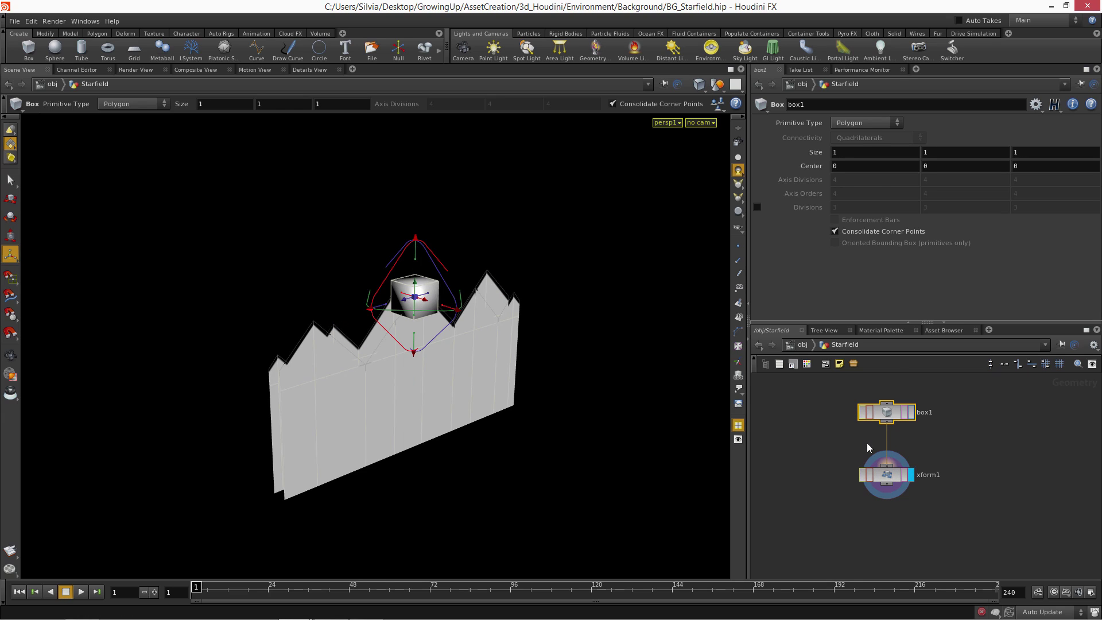
Step: Set the Transform node's pivot to 0.5 in X and -0.5 in Y
click(884, 474)
key(Escape)
alt+drag(452, 350, 396, 347)
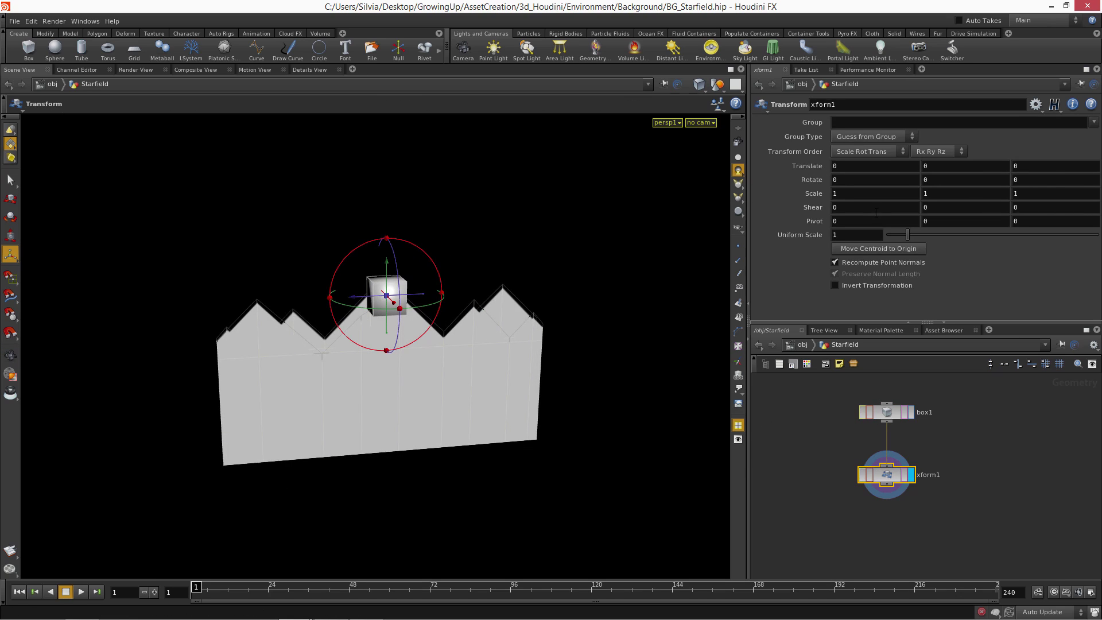
key(Return)
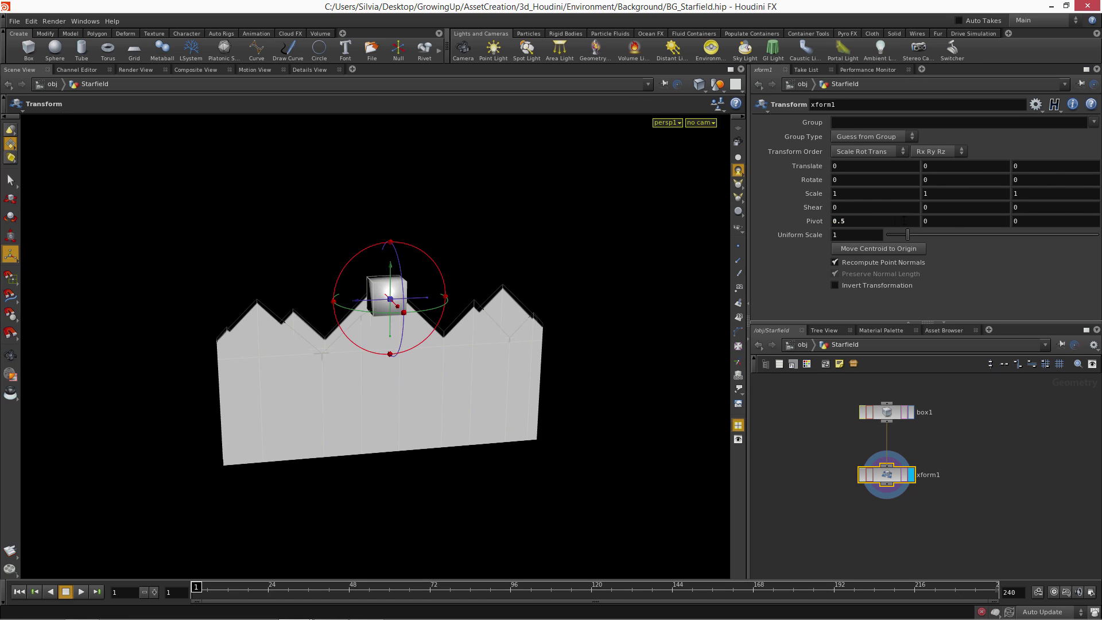
key(Return)
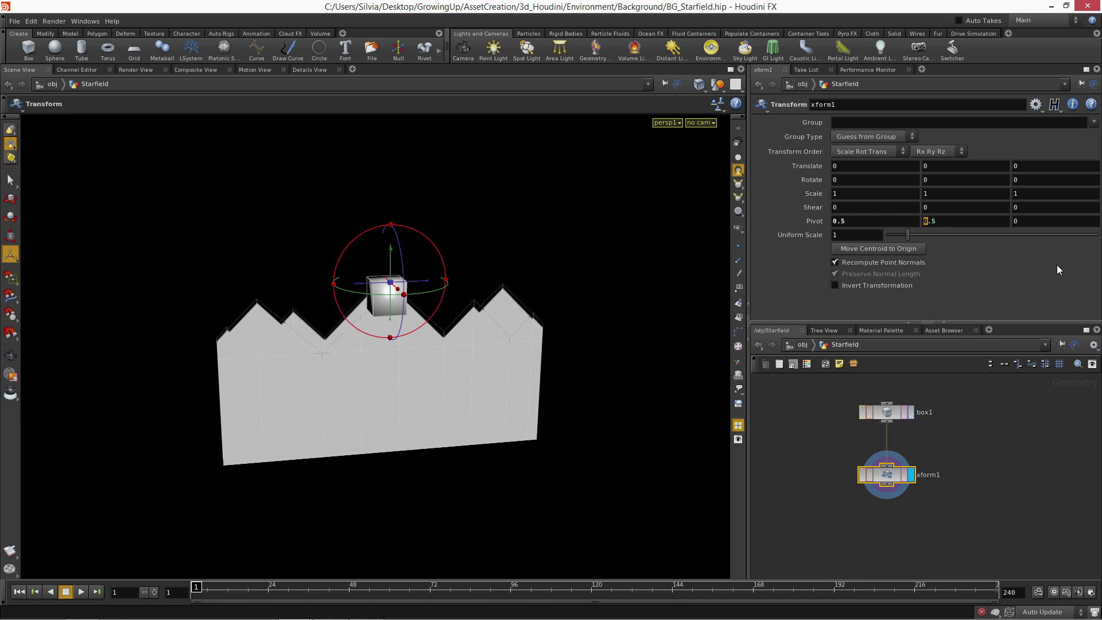
text(-)
key(Return)
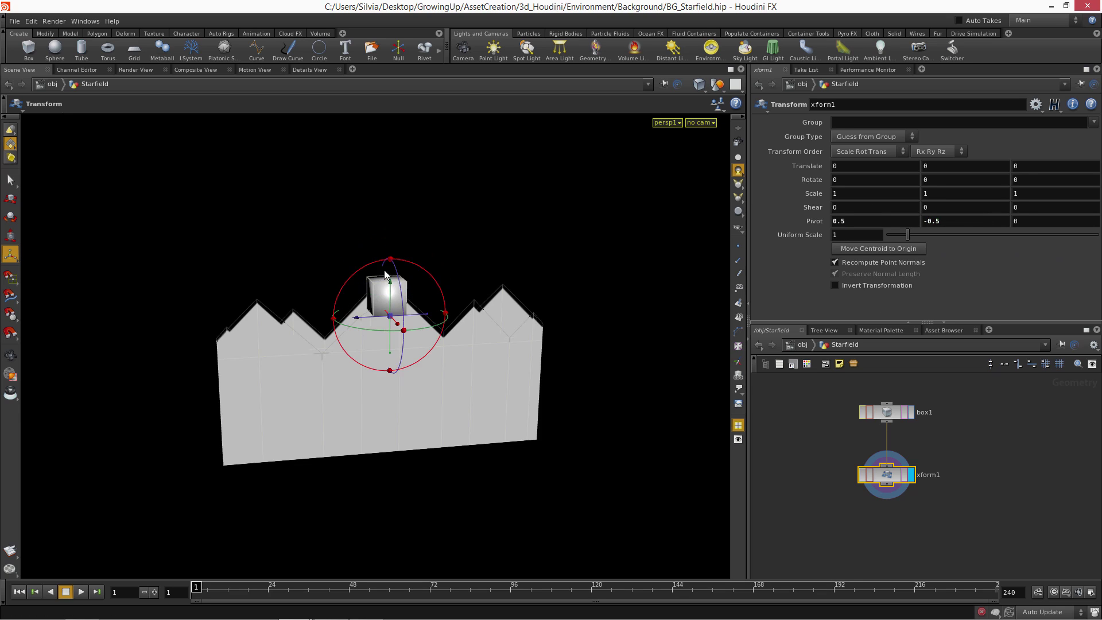
Step: Stretch the box along Z with the Transform node's scale handles to about 9.96, spanning the mountain's width
alt+drag(385, 275, 427, 310)
alt+right_drag(428, 310, 455, 324)
key(e)
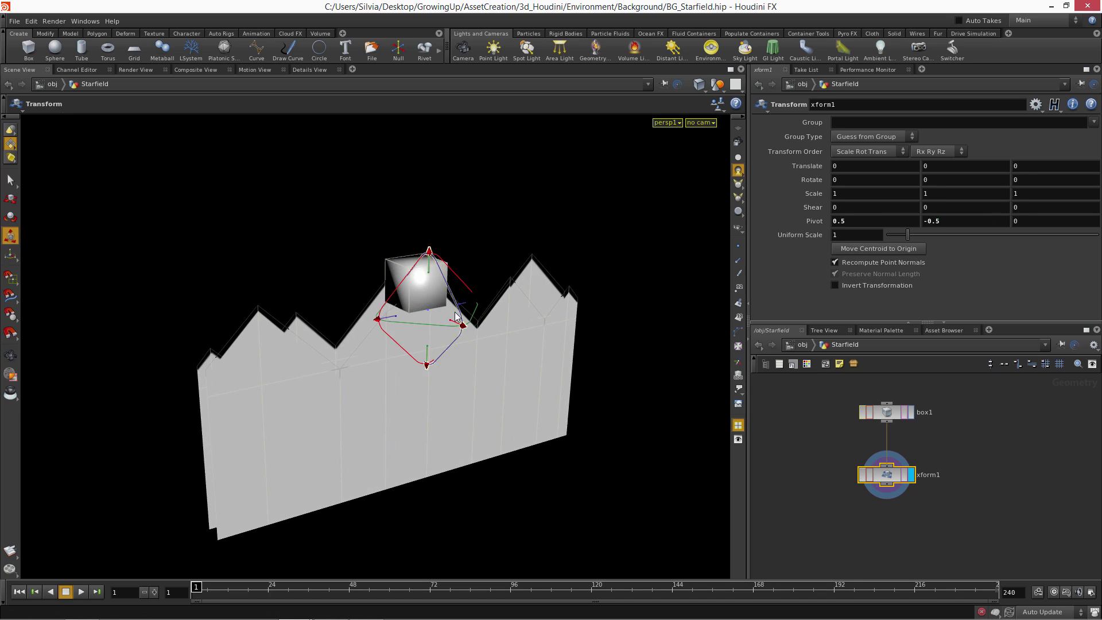
drag(377, 319, 54, 380)
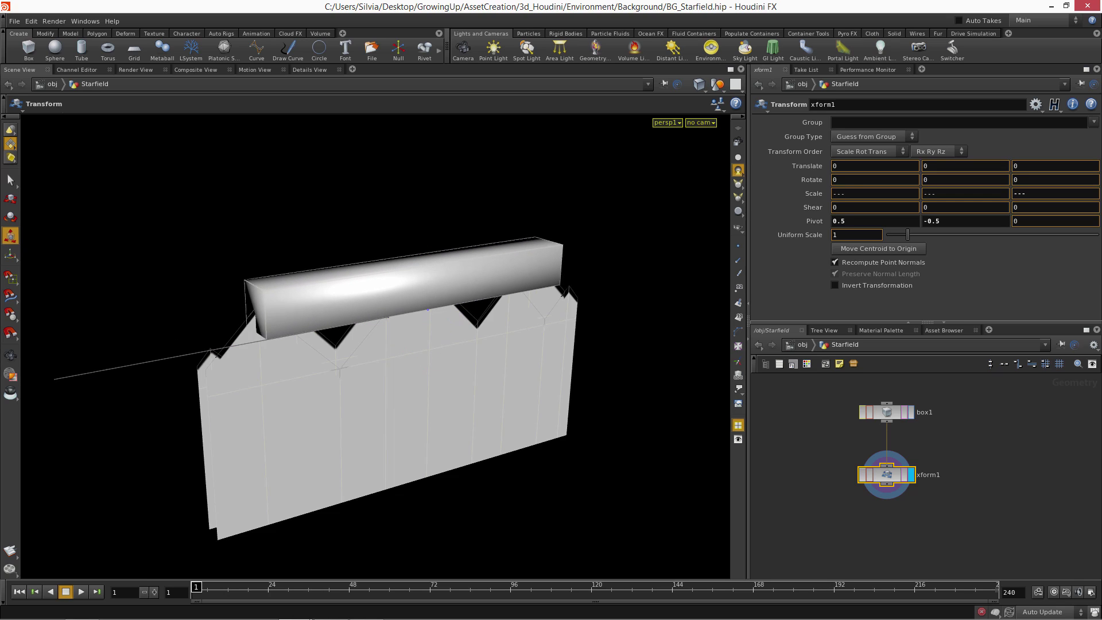
drag(247, 324, 208, 318)
Step: Stretch the box in depth behind the mountains, with a Transform X scale of about 21.5
alt+drag(525, 310, 485, 308)
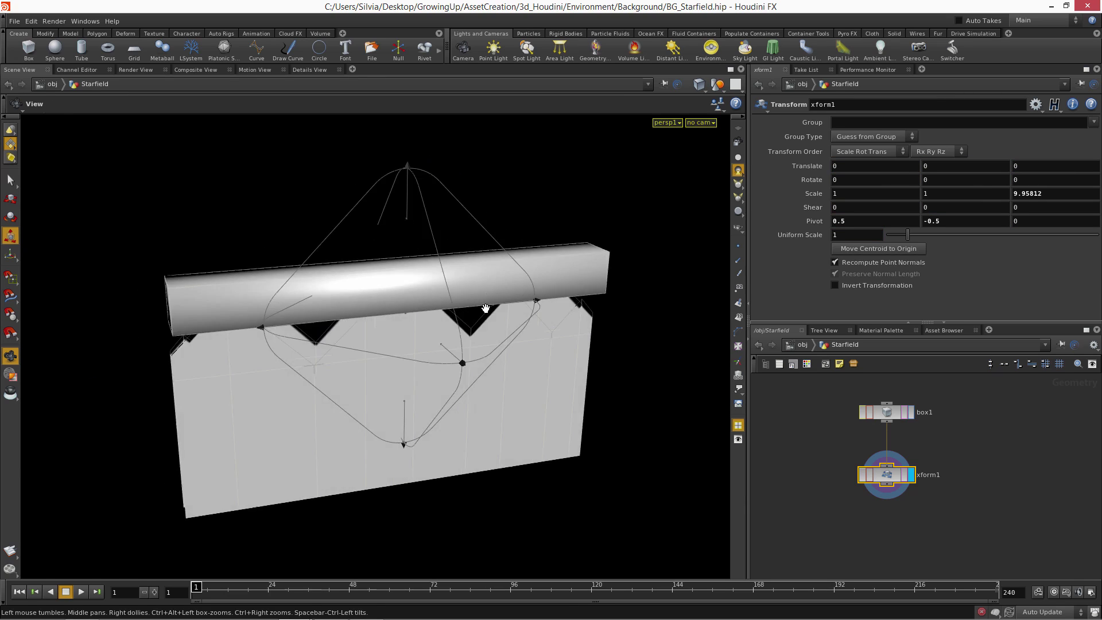
alt+right_drag(486, 308, 425, 312)
alt+drag(425, 313, 1100, 412)
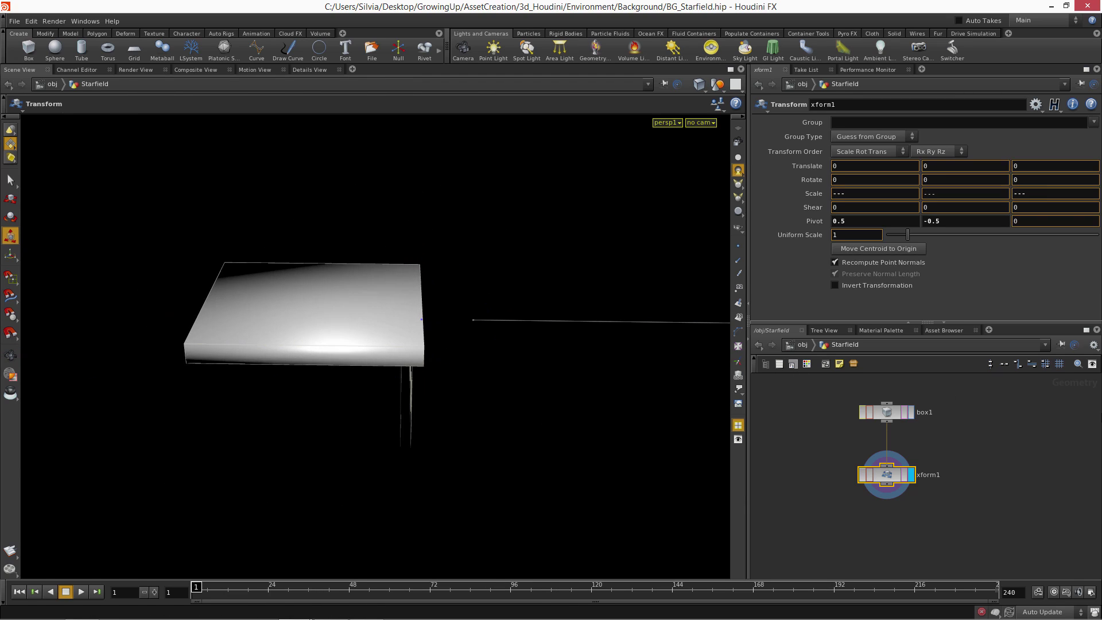
drag(728, 322, 740, 323)
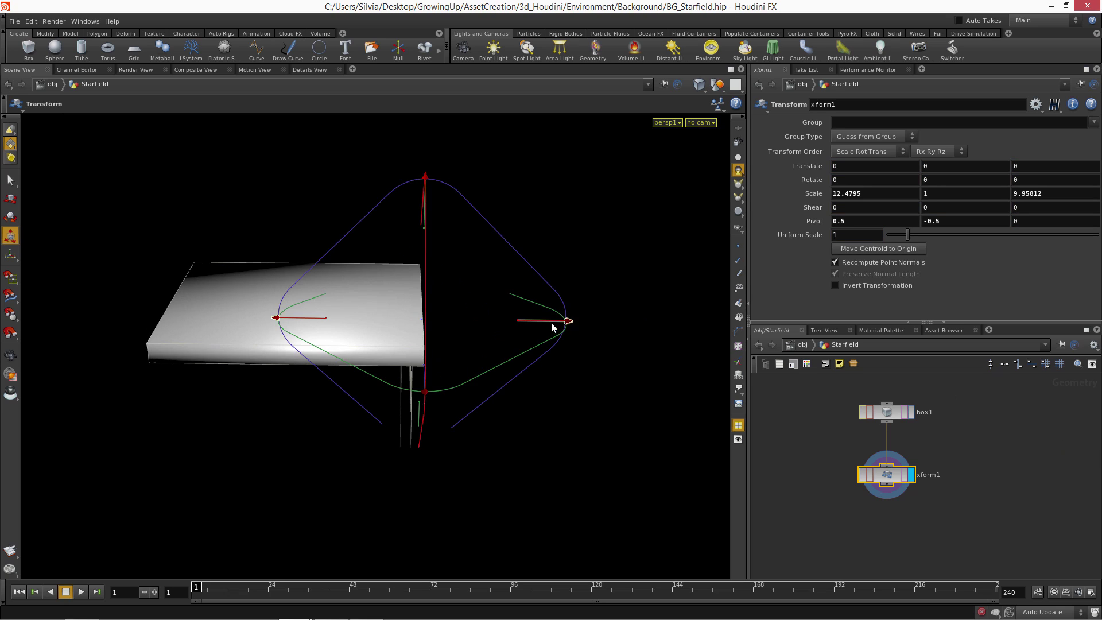
drag(561, 320, 642, 336)
key(Escape)
Step: Stretch the box upward above the mountains, with a Transform Y scale of about 7.97
mouse_move(499, 327)
mouse_down()
mouse_move(319, 288)
mouse_move(408, 198)
mouse_move(380, 35)
mouse_up()
key(Return)
key(Escape)
drag(453, 190, 481, 269)
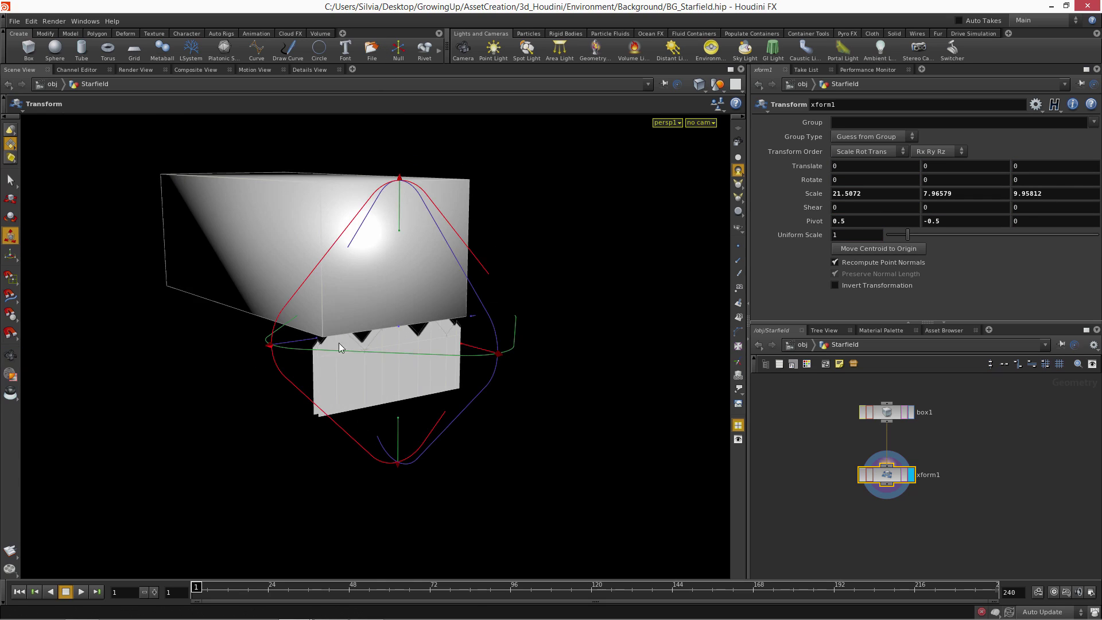
alt+drag(338, 342, 278, 322)
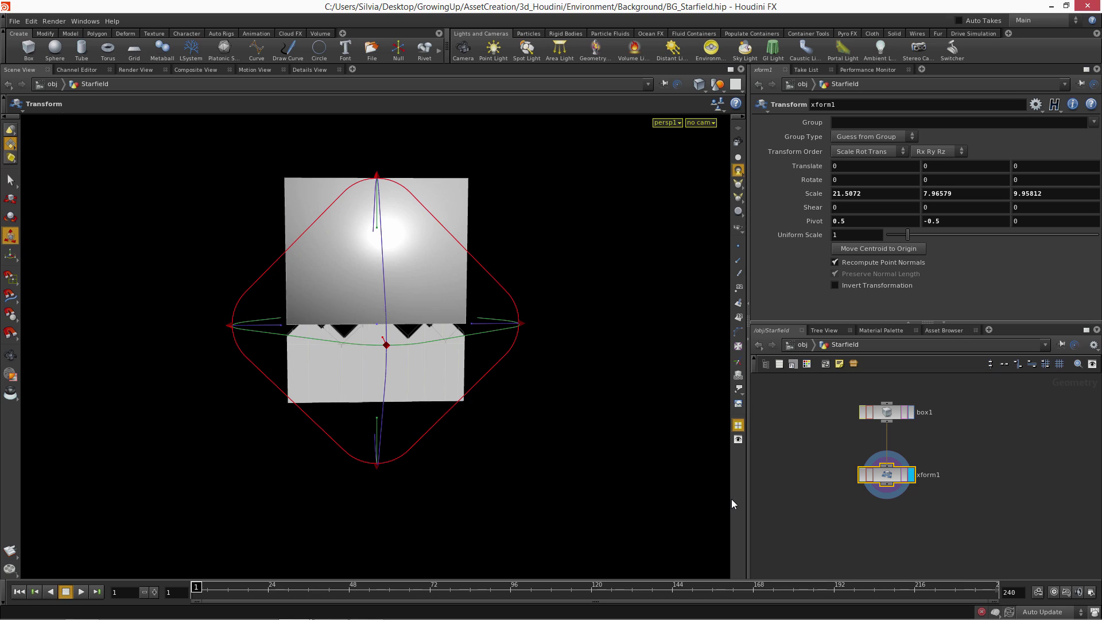
Step: Add a Points from Volume node below the Transform node, connected to its output
drag(887, 488, 842, 534)
drag(841, 533, 842, 533)
text(Point)
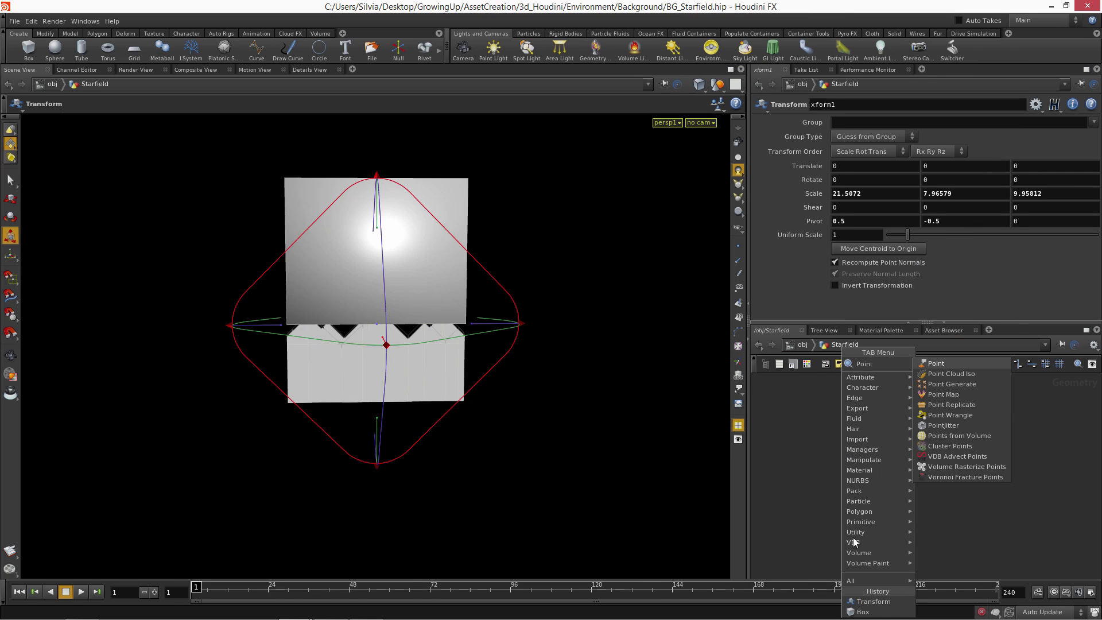
click(990, 436)
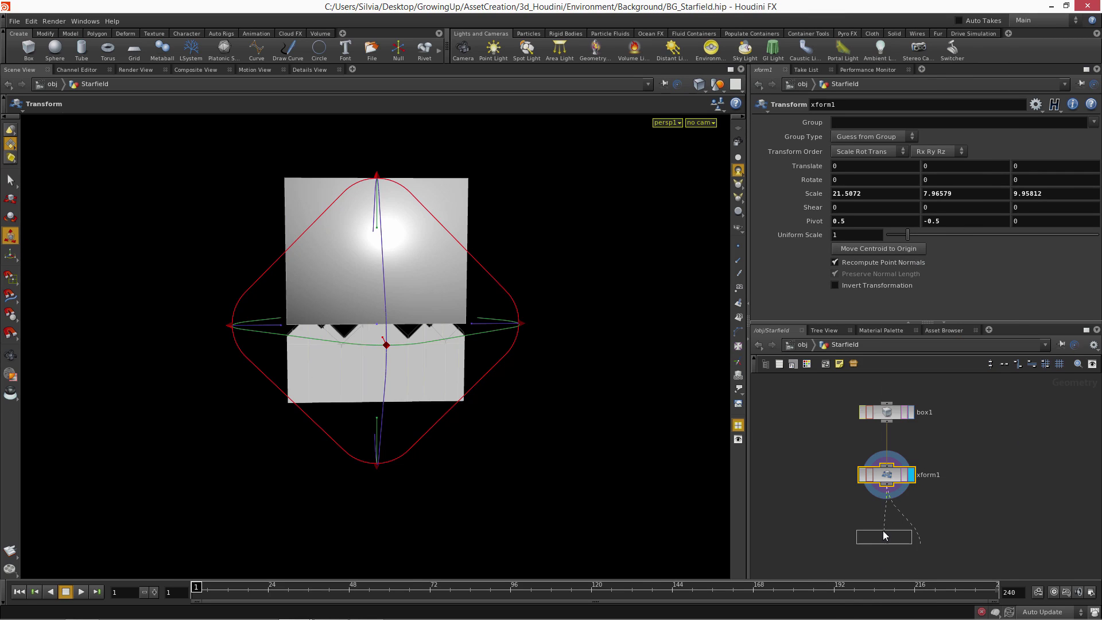
click(908, 534)
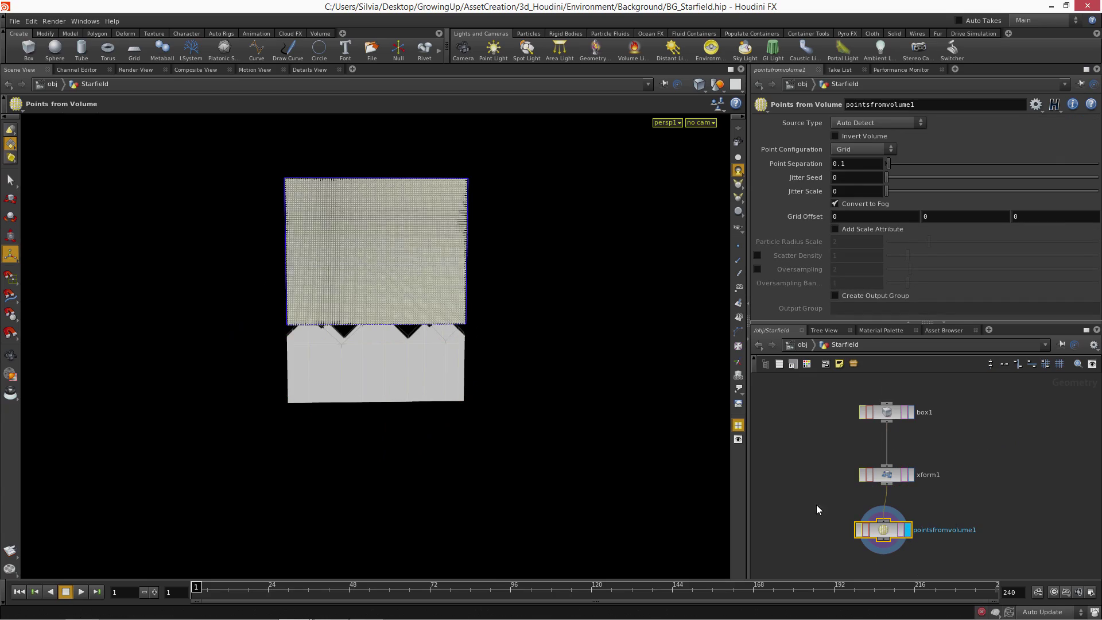
Step: Thin out the generated points by raising the Points from Volume point separation to 2.22
key(Escape)
drag(362, 264, 556, 230)
scroll(556, 230, up, 15)
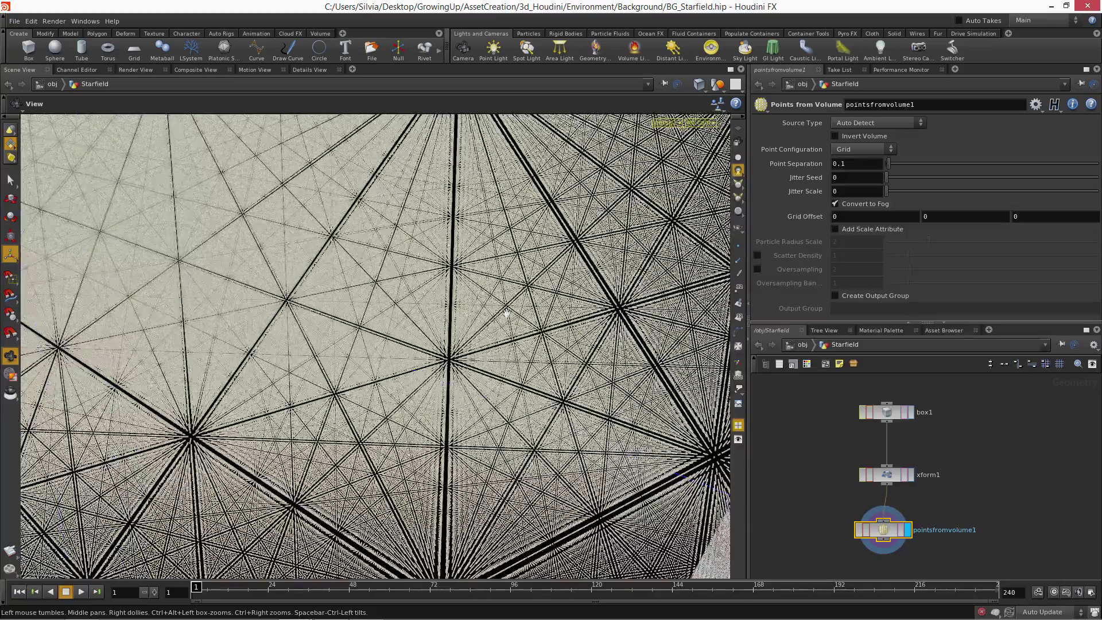
mouse_move(443, 312)
mouse_down()
mouse_move(426, 309)
mouse_move(671, 287)
mouse_move(246, 320)
mouse_move(452, 309)
mouse_up()
right_drag(452, 308, 158, 357)
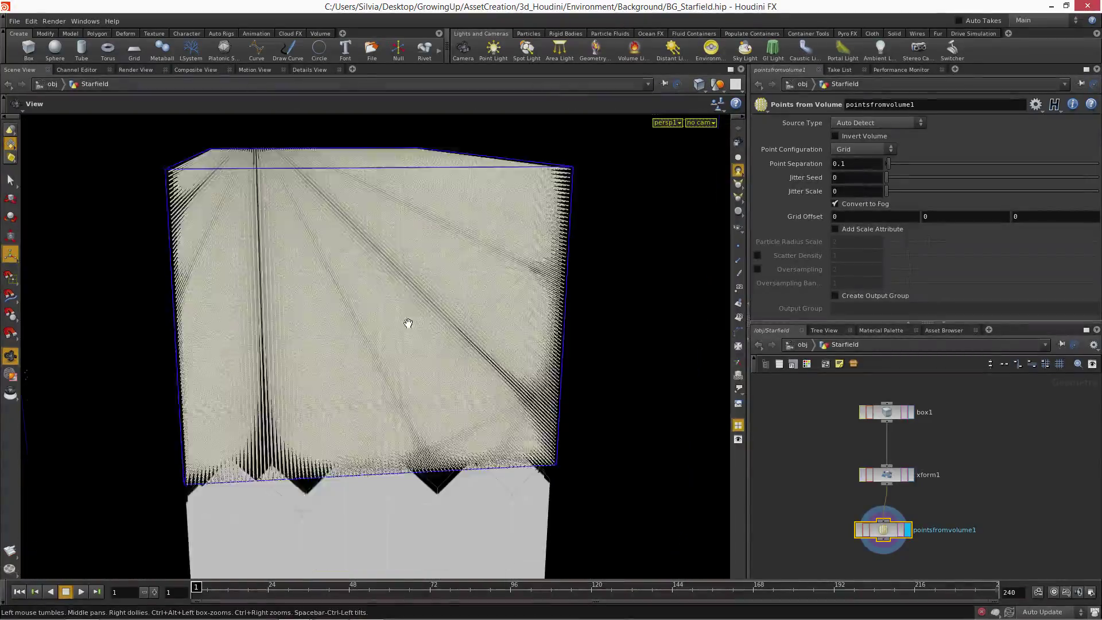
right_drag(408, 325, 310, 327)
drag(310, 327, 392, 314)
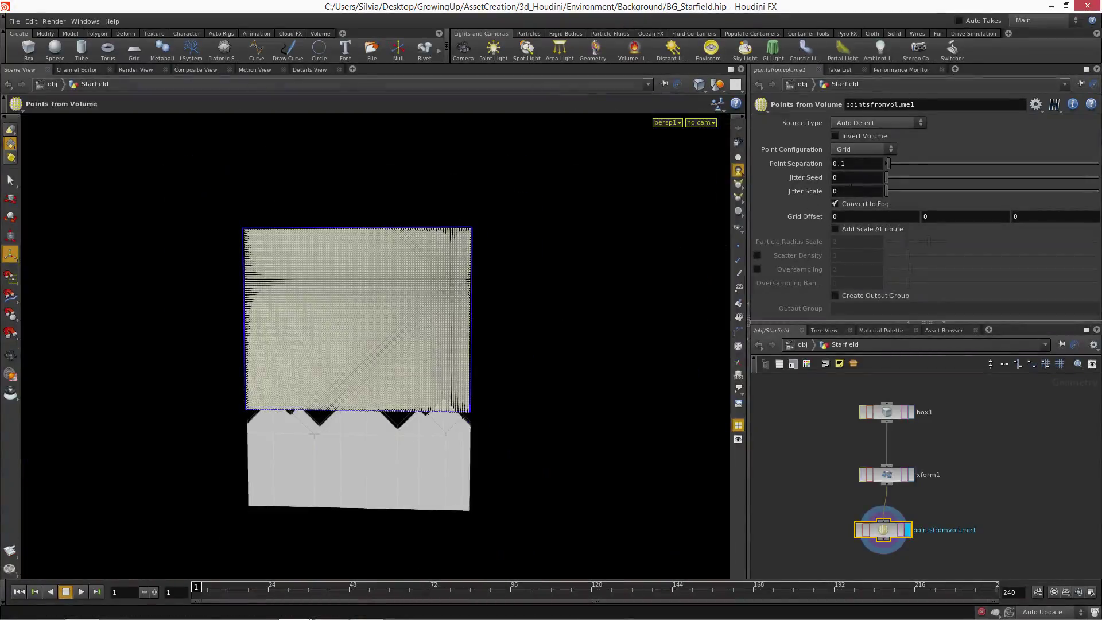
drag(893, 163, 933, 166)
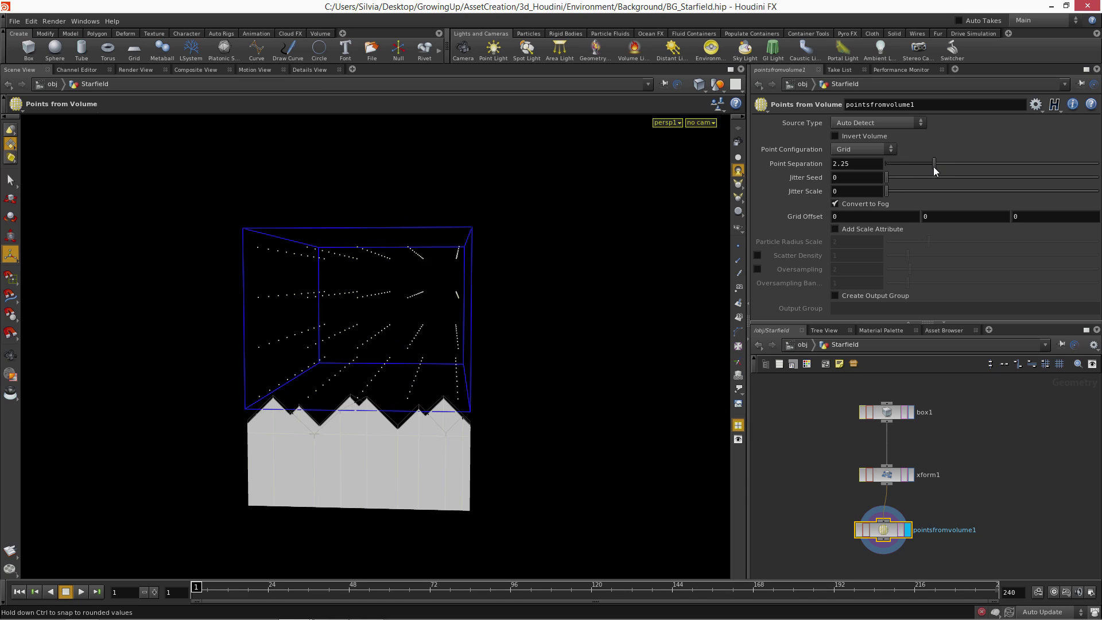
drag(259, 244, 413, 249)
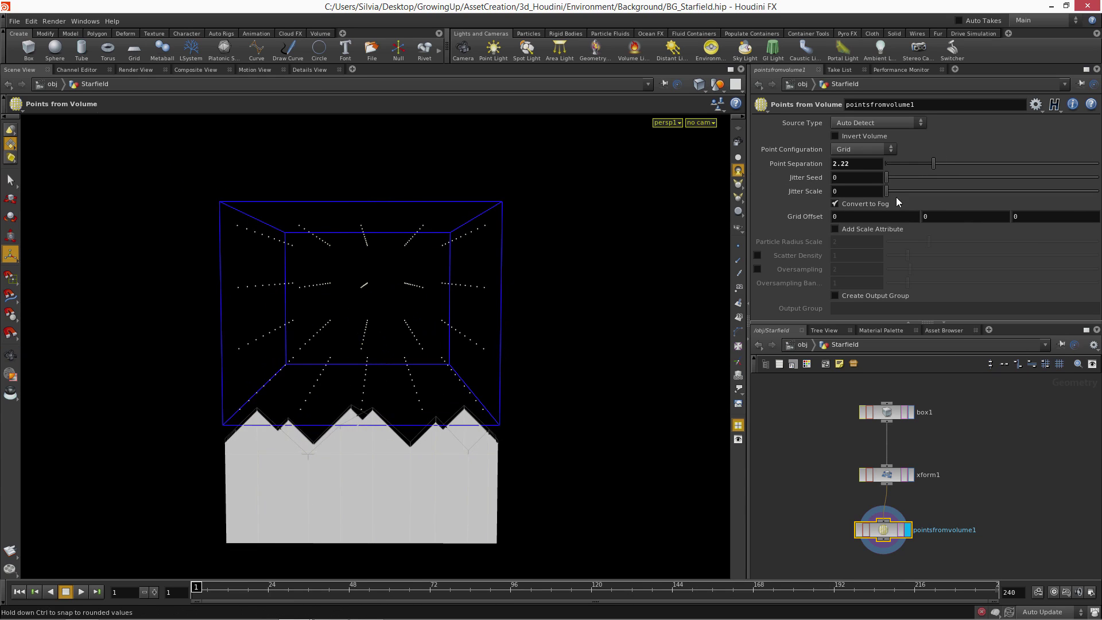
Step: Scatter the points irregularly by setting the jitter scale to 2.76
drag(886, 191, 945, 194)
key(Escape)
drag(320, 305, 342, 309)
scroll(323, 313, down, 2)
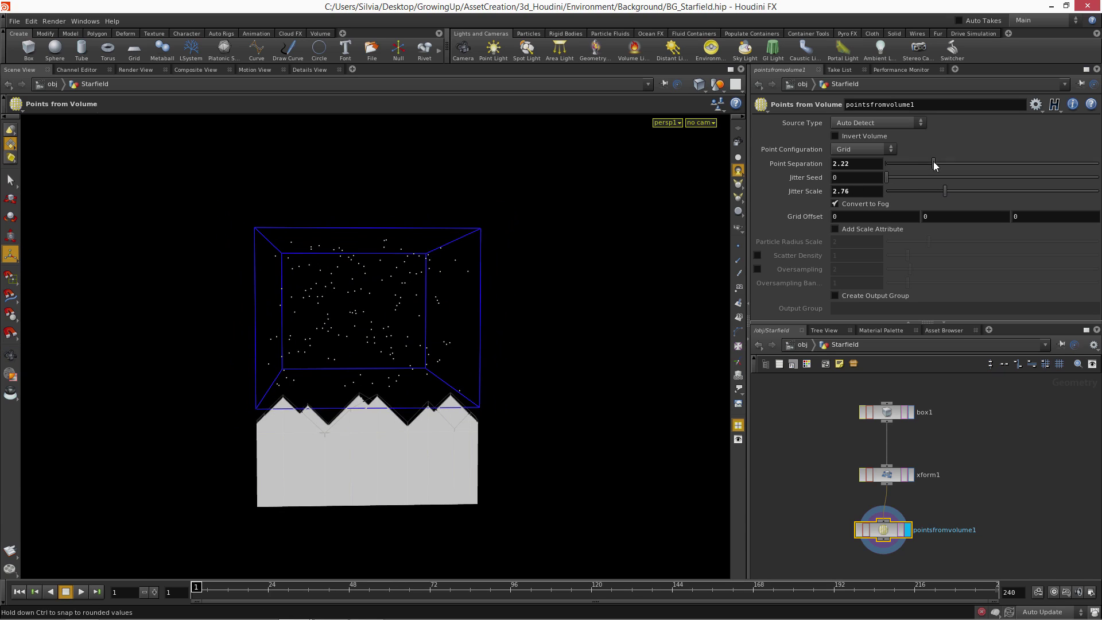
Step: Reduce the number of stars by increasing the point separation to 4.2
drag(989, 166, 975, 167)
key(Escape)
drag(406, 269, 381, 283)
key(Return)
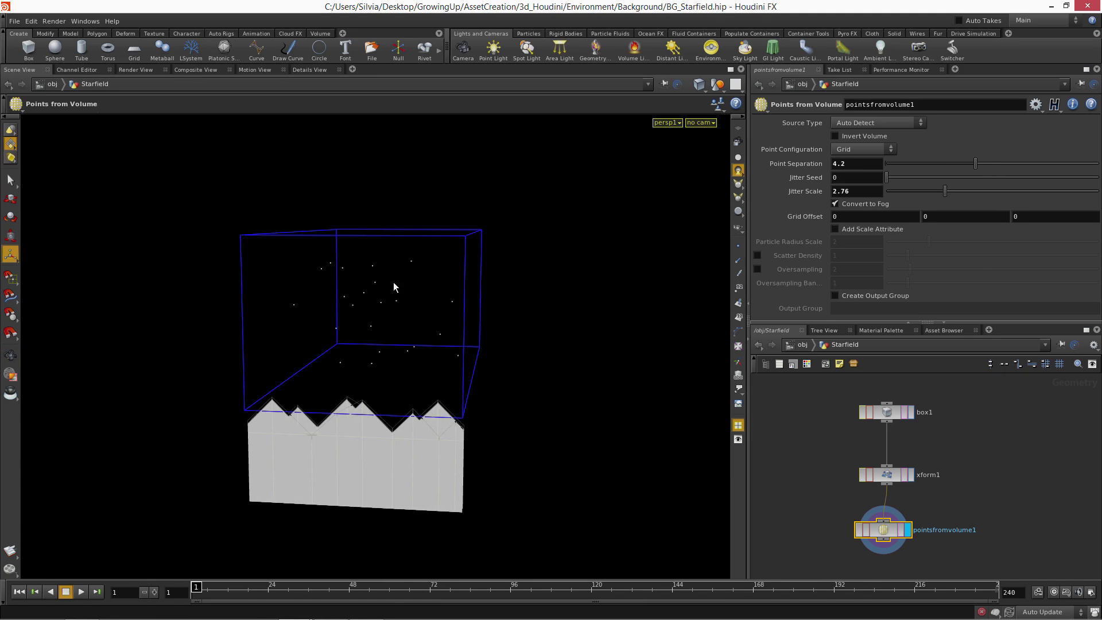
Step: Try stretching the star volume to a Z scale of about 19.44 on the Transform node, and undo the scaling
click(888, 479)
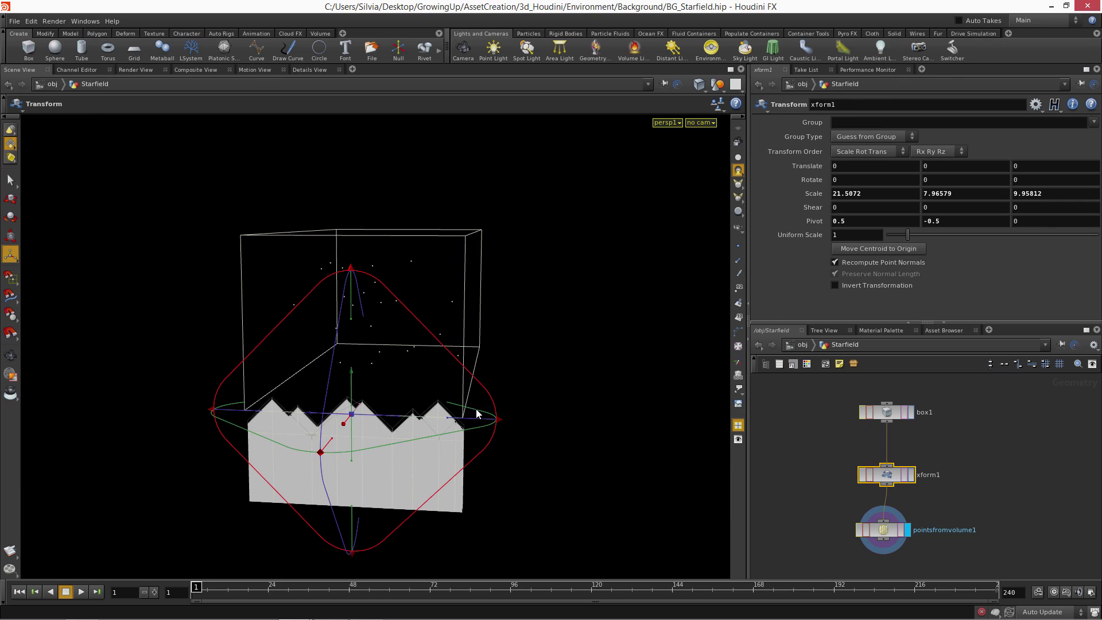
drag(553, 427, 600, 431)
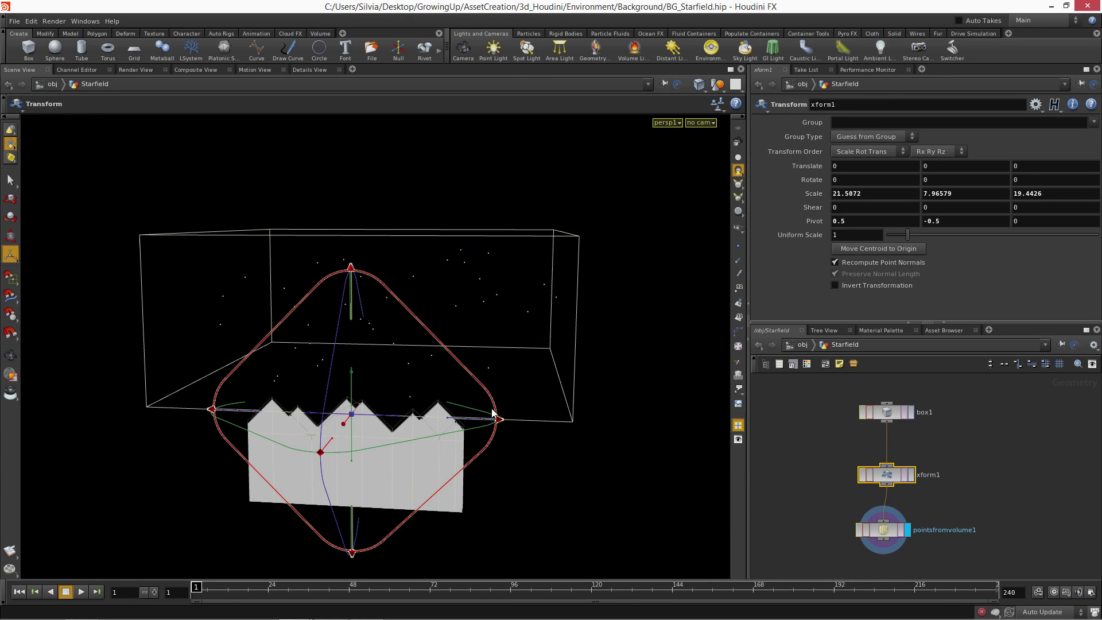
key(ctrl+z)
drag(353, 306, 355, 296)
key(ctrl+z)
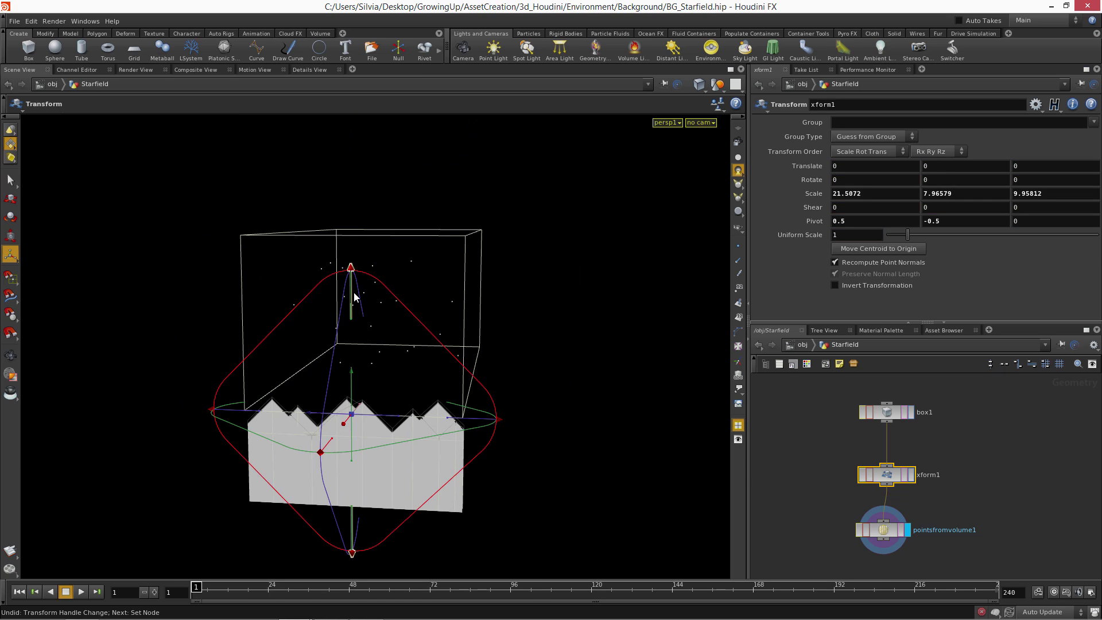
key(Escape)
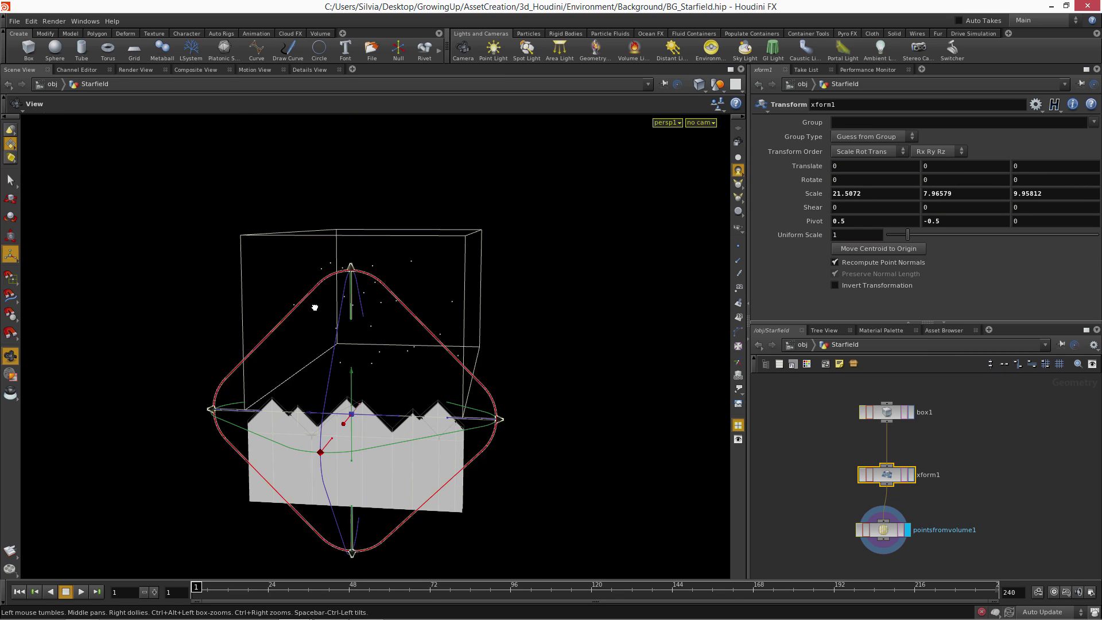
drag(315, 305, 481, 356)
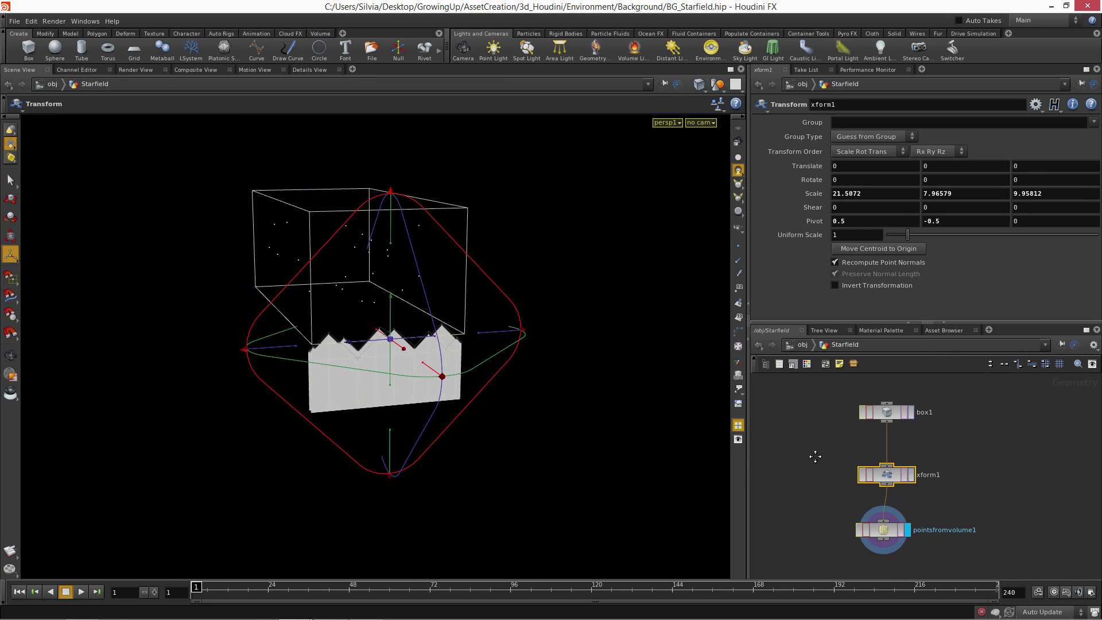
Step: Shift the Points from Volume node slightly left of the Transform node to free space in the network
middle_drag(815, 455, 877, 391)
drag(934, 472, 912, 481)
middle_drag(877, 452, 891, 485)
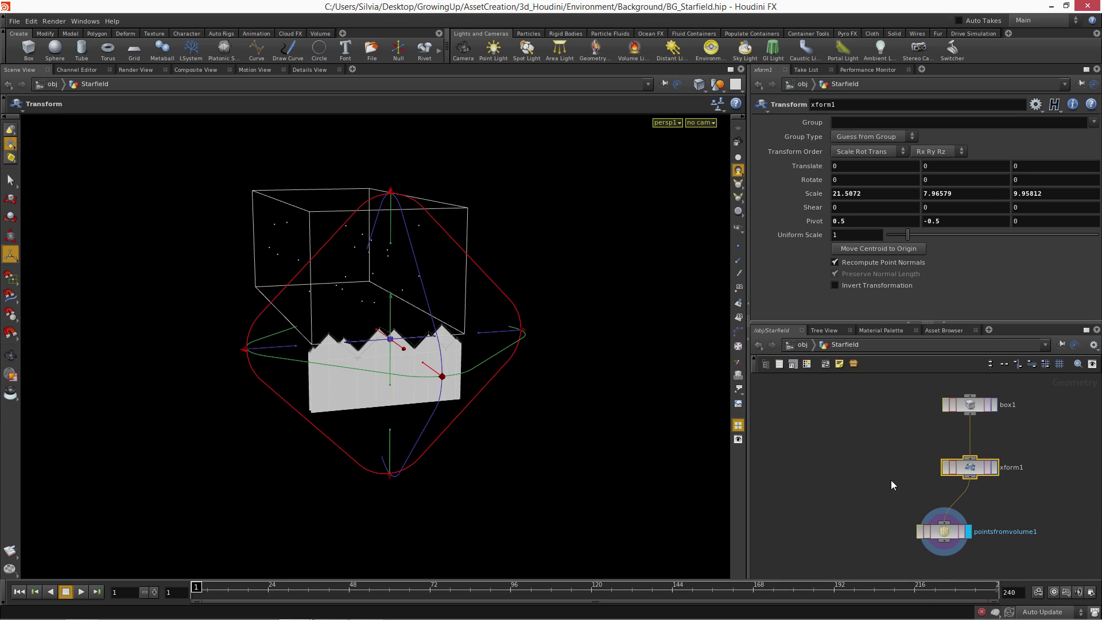
Step: Add an unconnected Grid node in the empty network space beside the box node
click(786, 421)
key(Tab)
text(Grid)
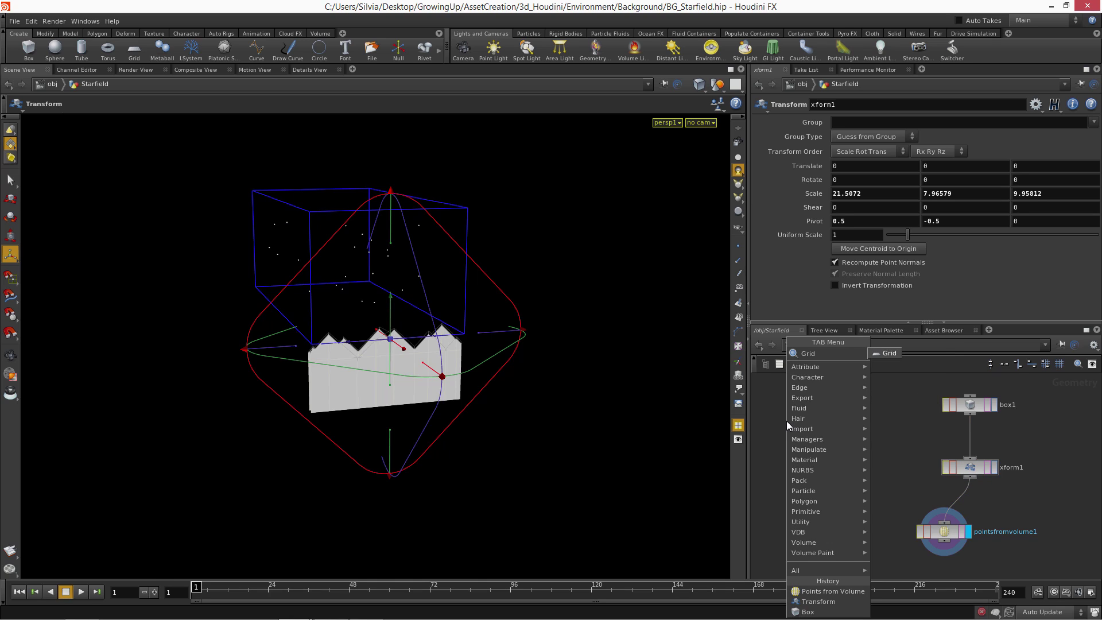
key(Return)
click(801, 423)
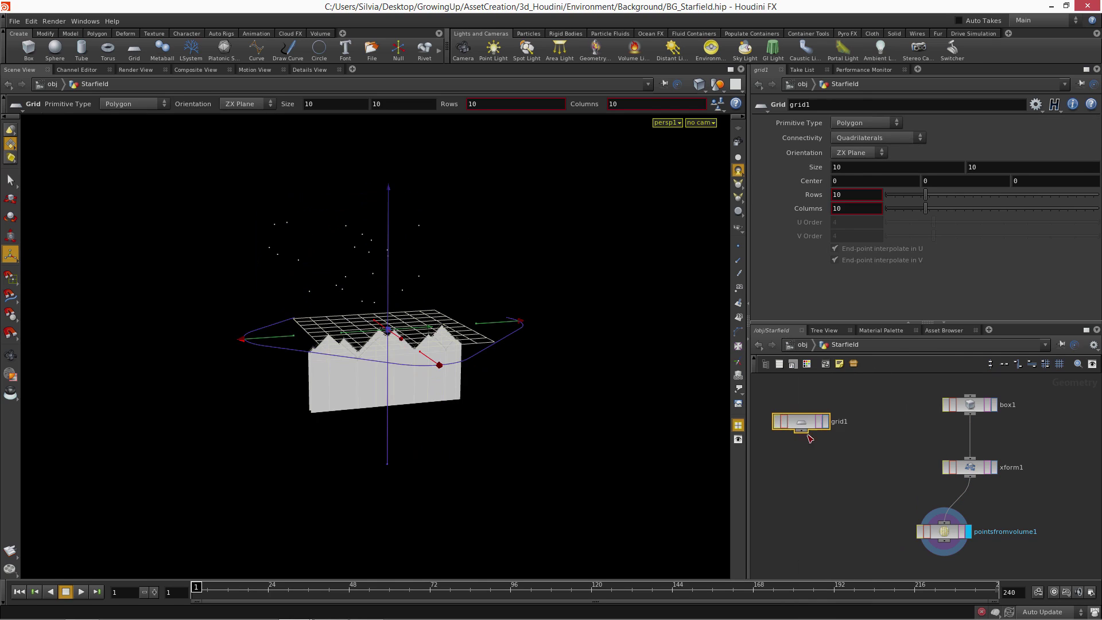
Step: Orient the grid to the YZ Plane with 2 rows and 2 columns, and shrink it to about 1.07 by 1.07
click(863, 152)
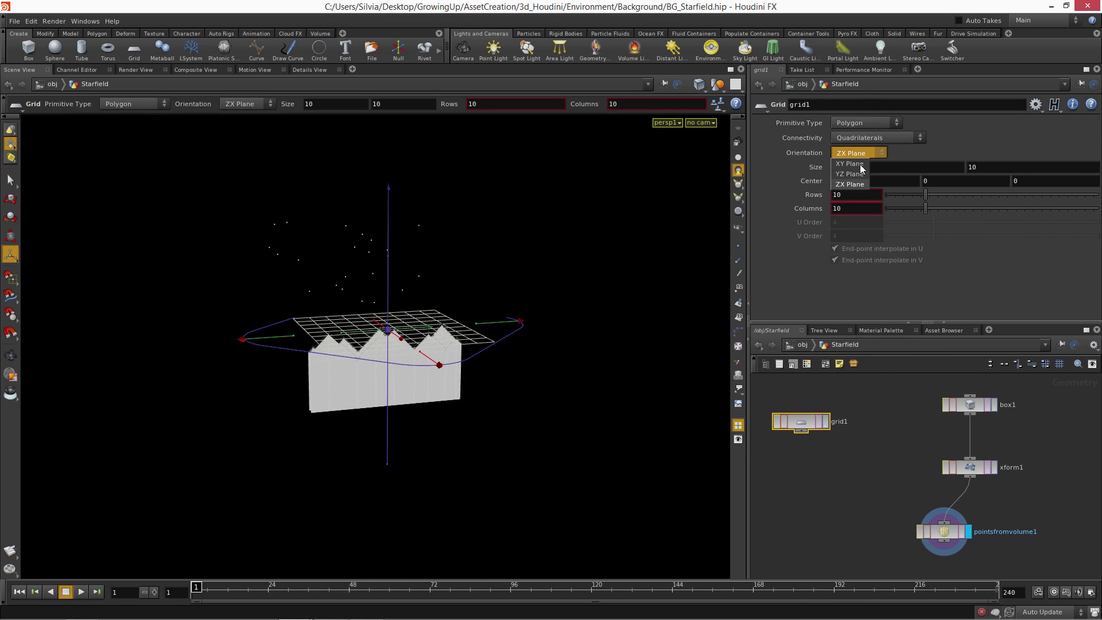
click(849, 209)
text(2)
key(Return)
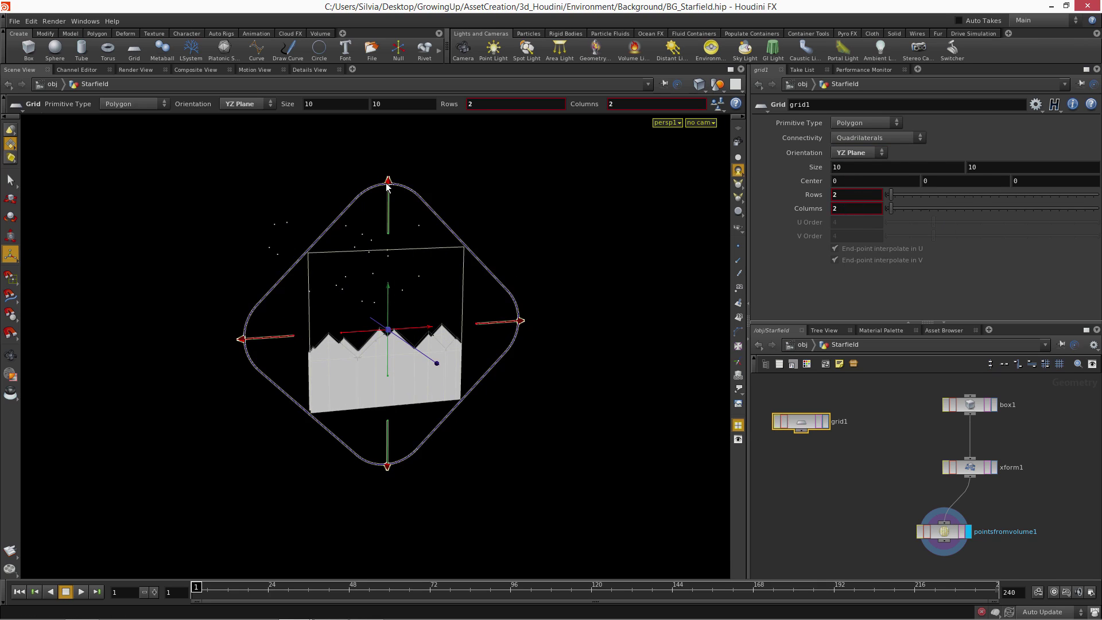
drag(388, 189, 364, 315)
alt+right_drag(363, 316, 640, 338)
Step: Rename the grid node Star and the box node Volume, and move Star up and to the left in the network
click(840, 420)
text(St)
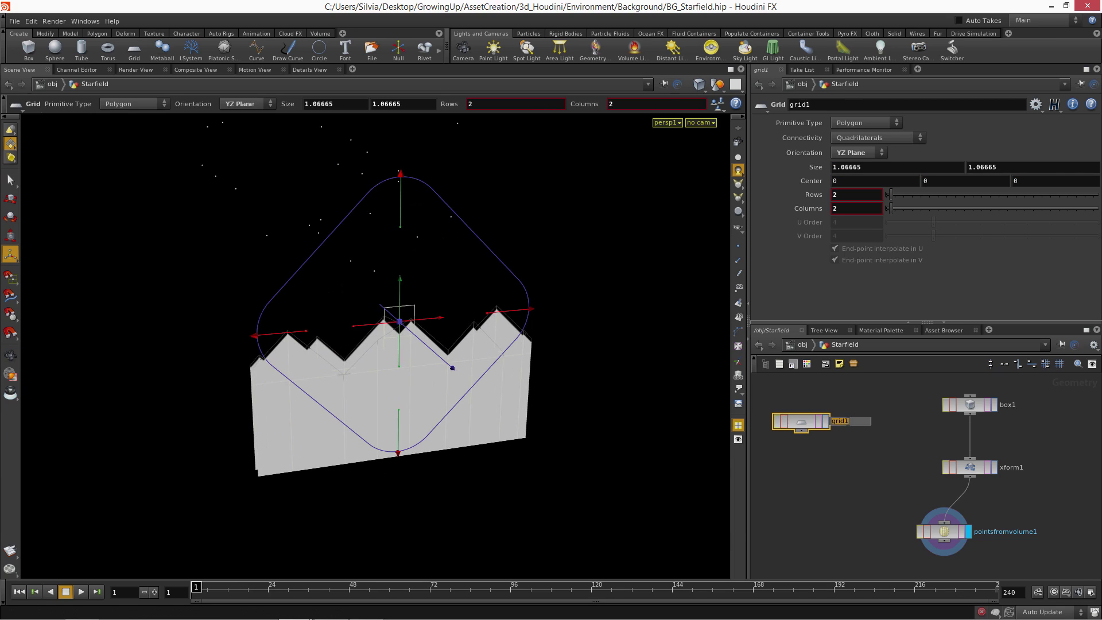
text(ar)
double_click(1005, 404)
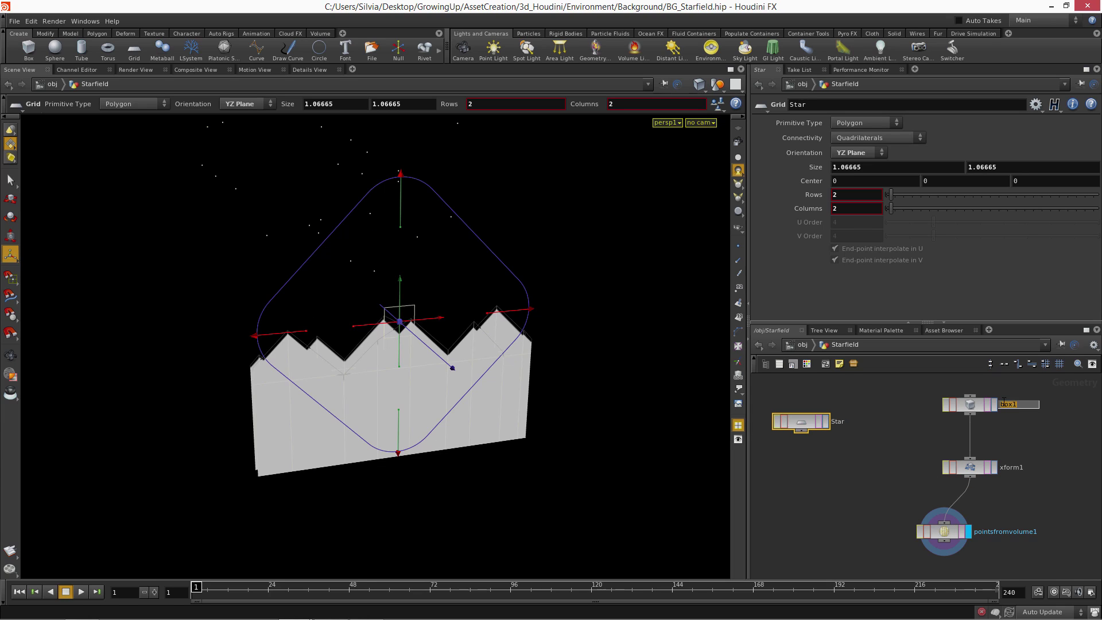
text(Volume)
click(828, 512)
drag(805, 428, 785, 404)
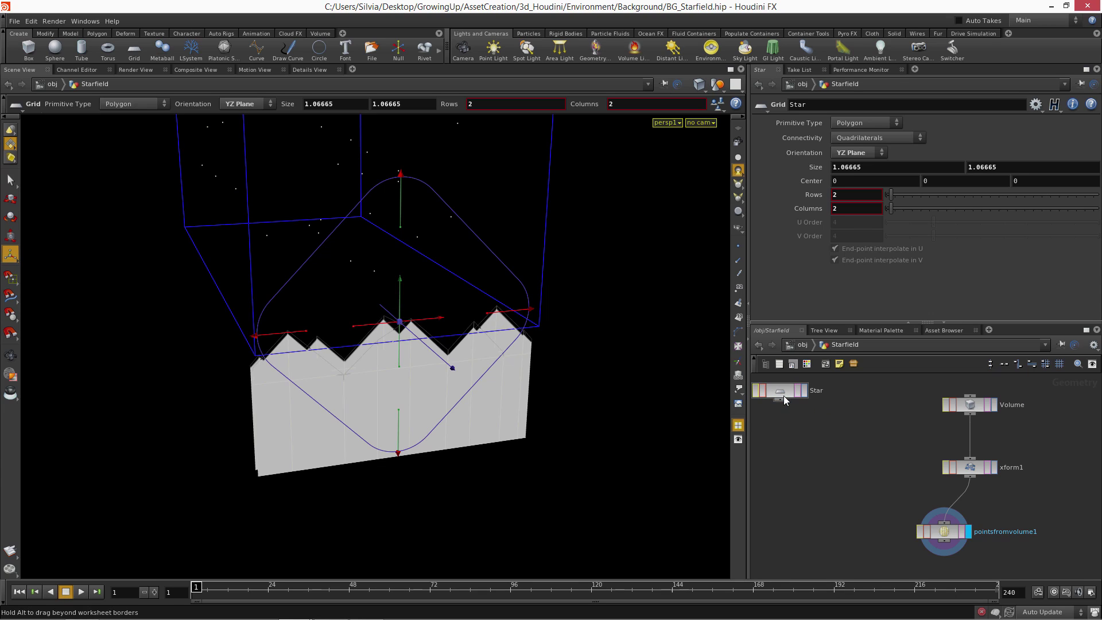
click(785, 399)
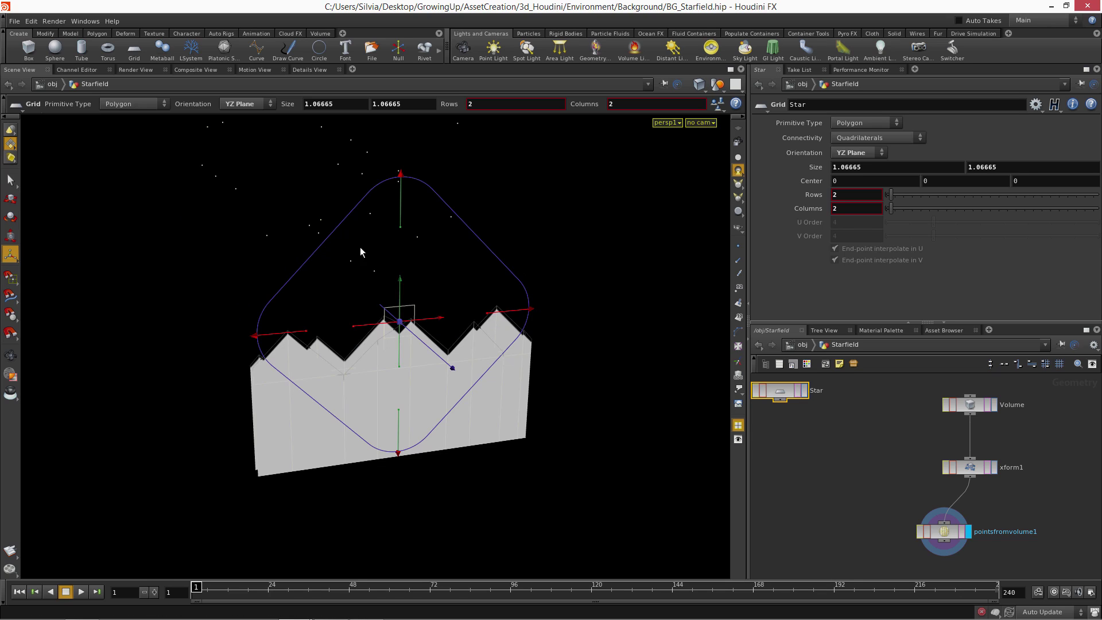
Step: Add a Copy node below the Star grid in the network, with Star wired into its first input
alt+right_drag(425, 369, 335, 365)
alt+drag(334, 365, 313, 362)
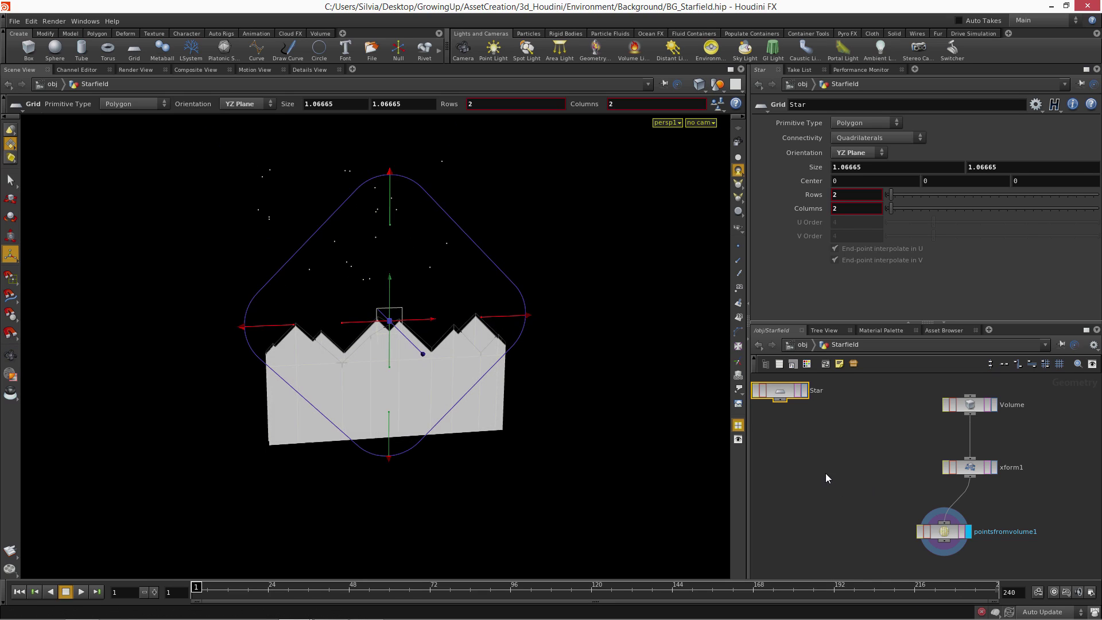
middle_drag(826, 473, 855, 455)
scroll(855, 455, down, 3)
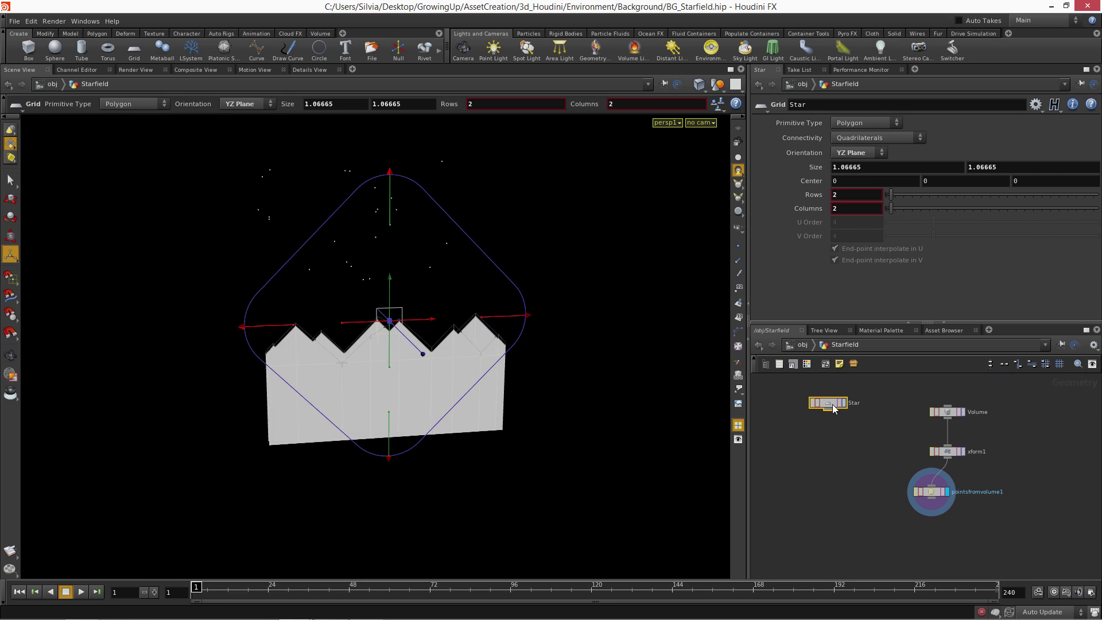
click(845, 471)
text(Copy)
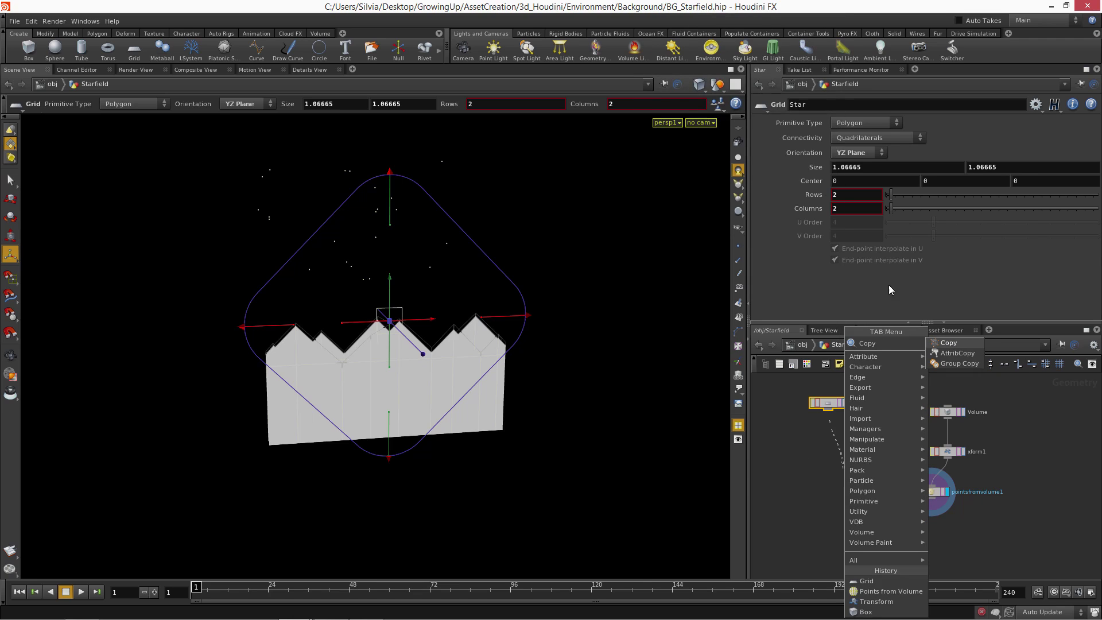
click(948, 343)
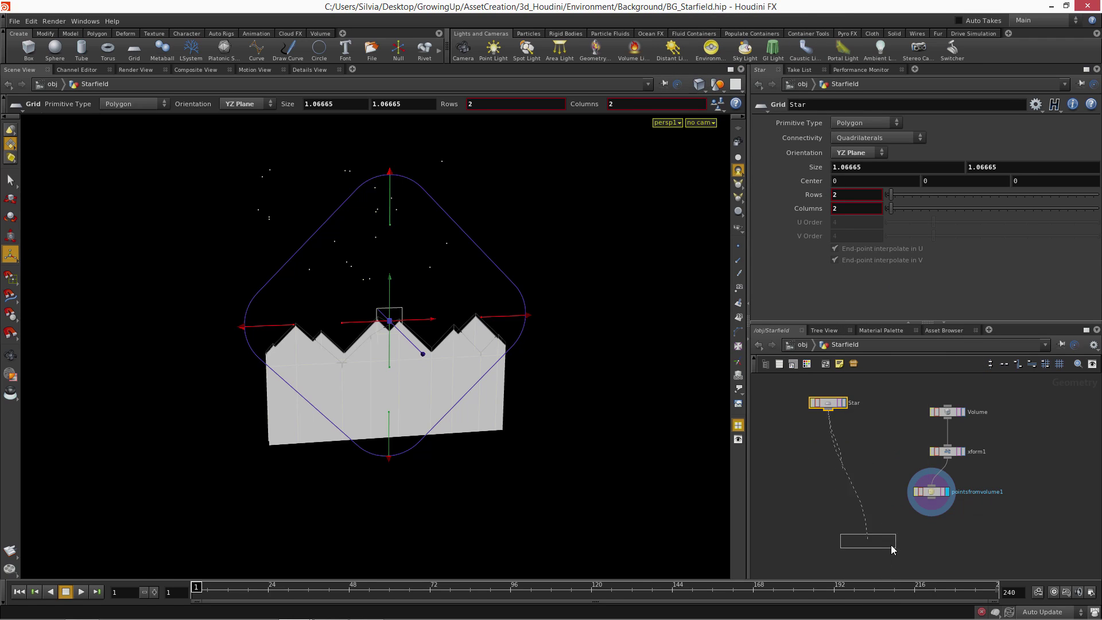
click(890, 545)
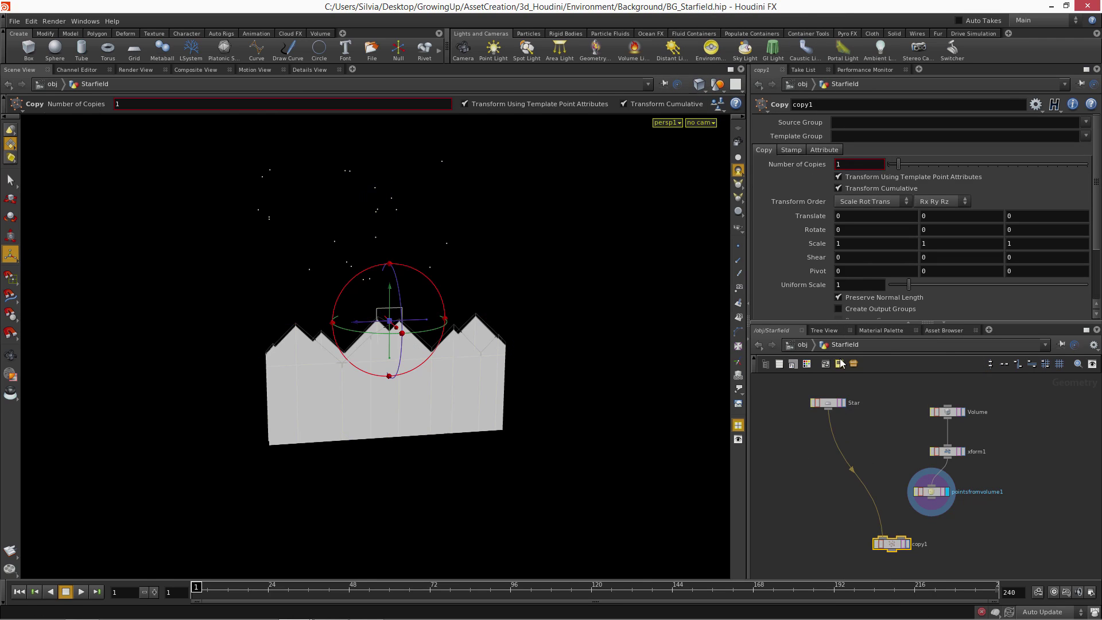
Step: Wire pointsfromvolume1 into the Copy node's template input and display the Copy result
click(931, 499)
drag(903, 538, 906, 540)
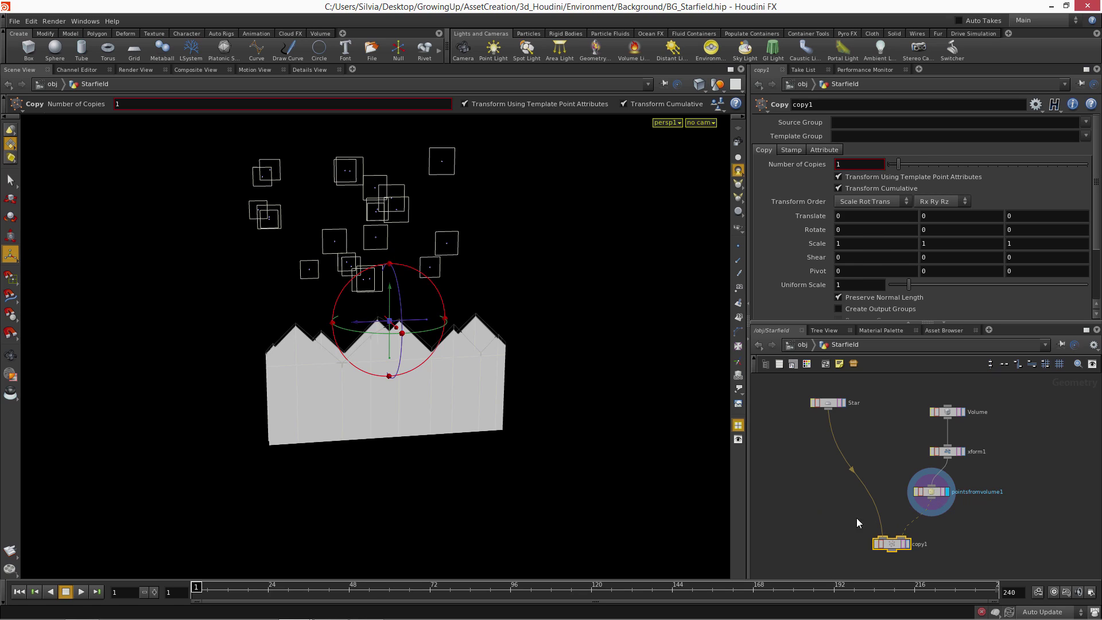
click(908, 545)
Step: Examine how the copied squares sit above the mountain background from several viewing angles
alt+drag(317, 300, 492, 330)
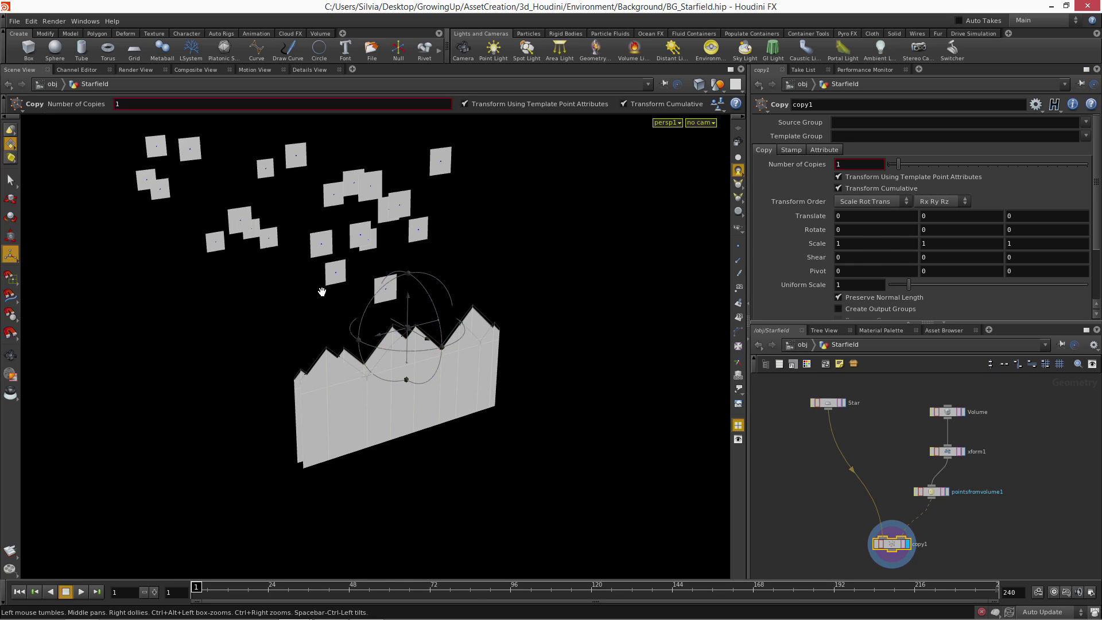
alt+drag(322, 291, 351, 304)
key(Return)
key(Escape)
key(Return)
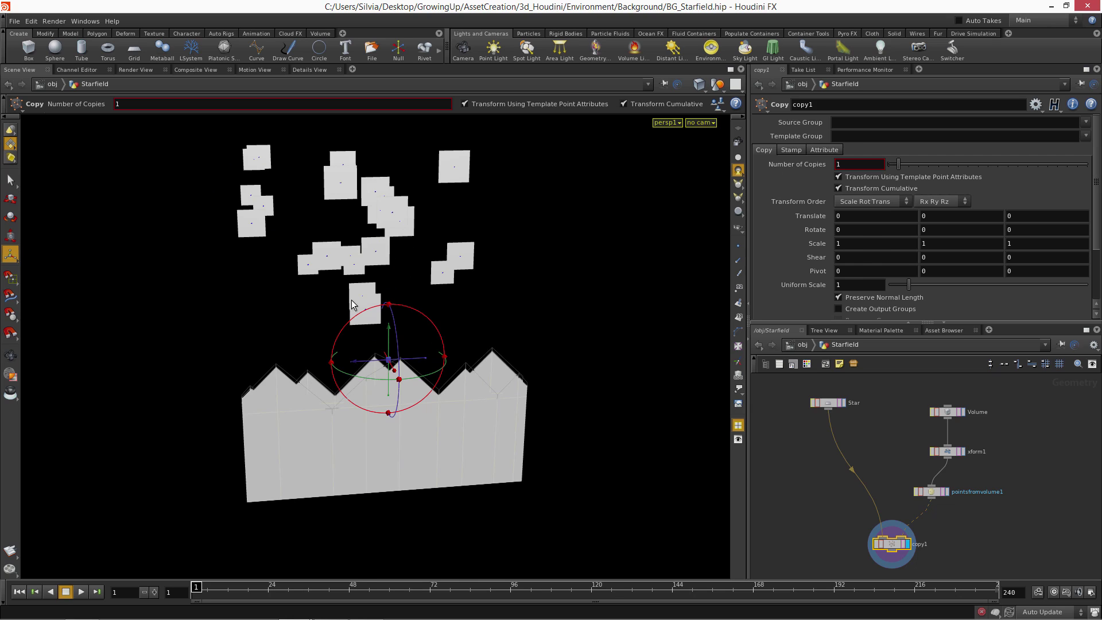
key(Escape)
drag(278, 313, 261, 310)
key(Return)
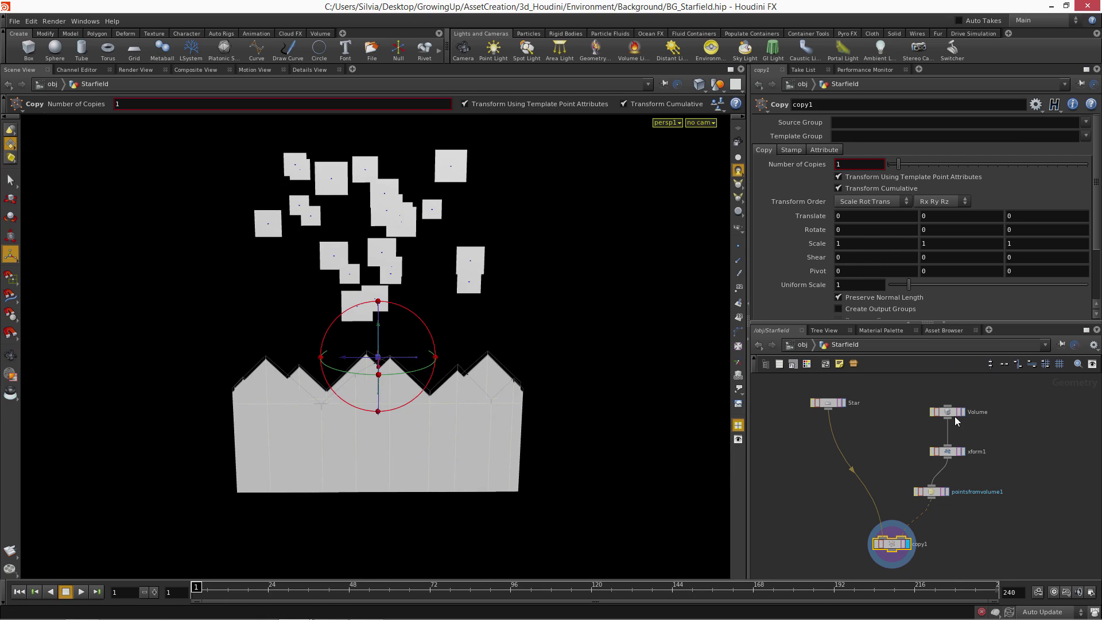
Step: Move the pointsfromvolume1 node so it lines up directly below xform1 in the network
right_drag(911, 457, 895, 430)
middle_drag(896, 431, 880, 400)
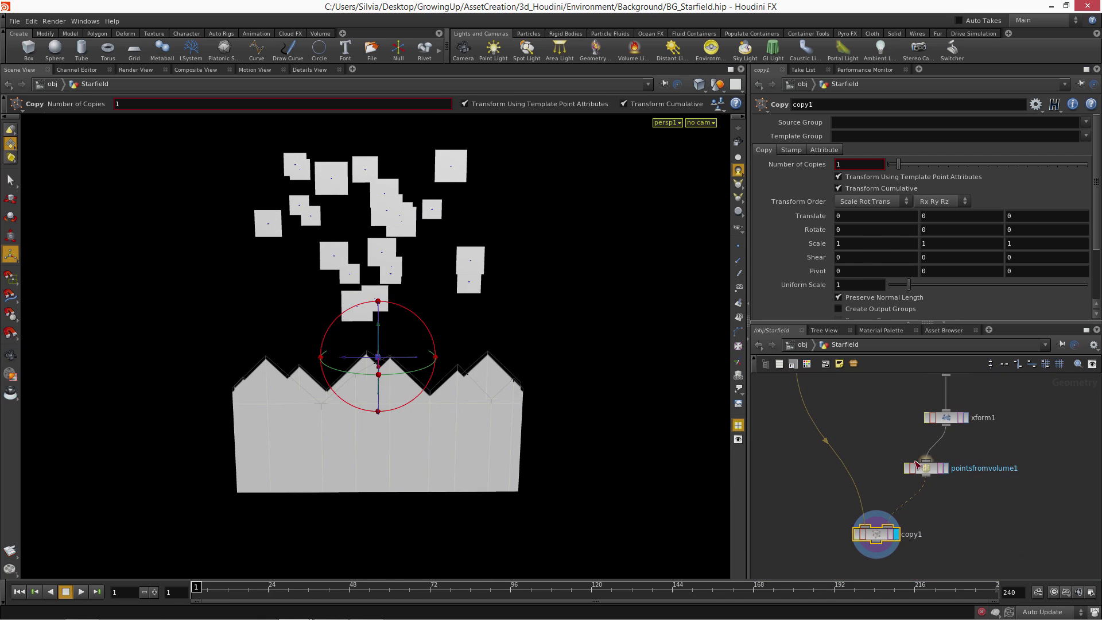
drag(932, 467, 952, 467)
right_drag(880, 409, 839, 440)
middle_drag(824, 406, 849, 434)
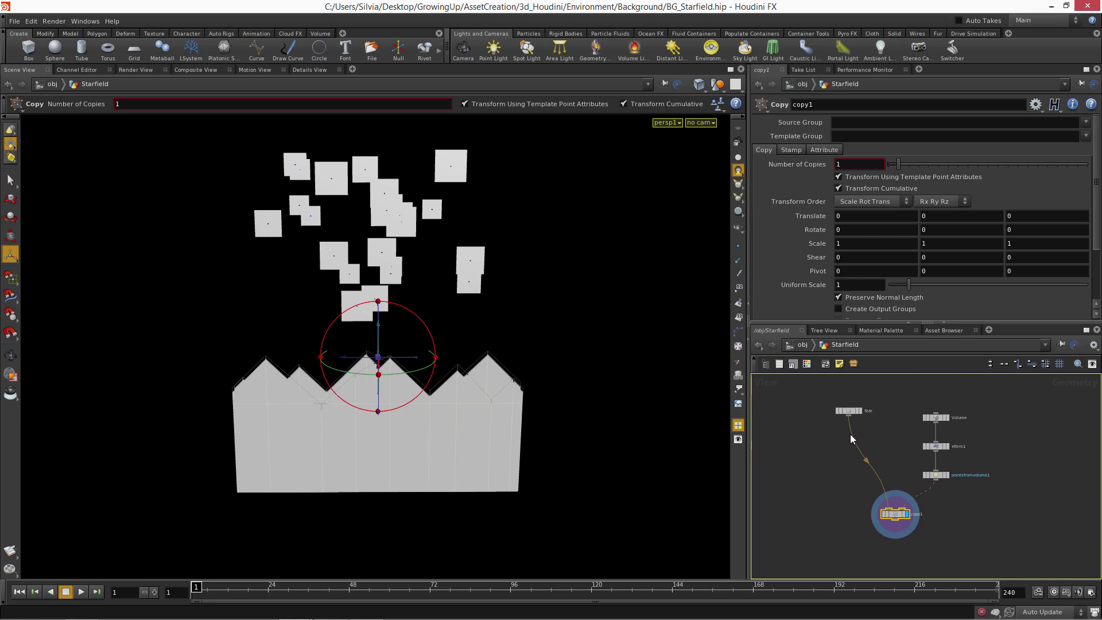
Step: Insert a Transform node between Star and the Copy node, and align it directly below Star
right_drag(850, 434, 857, 405)
key(Tab)
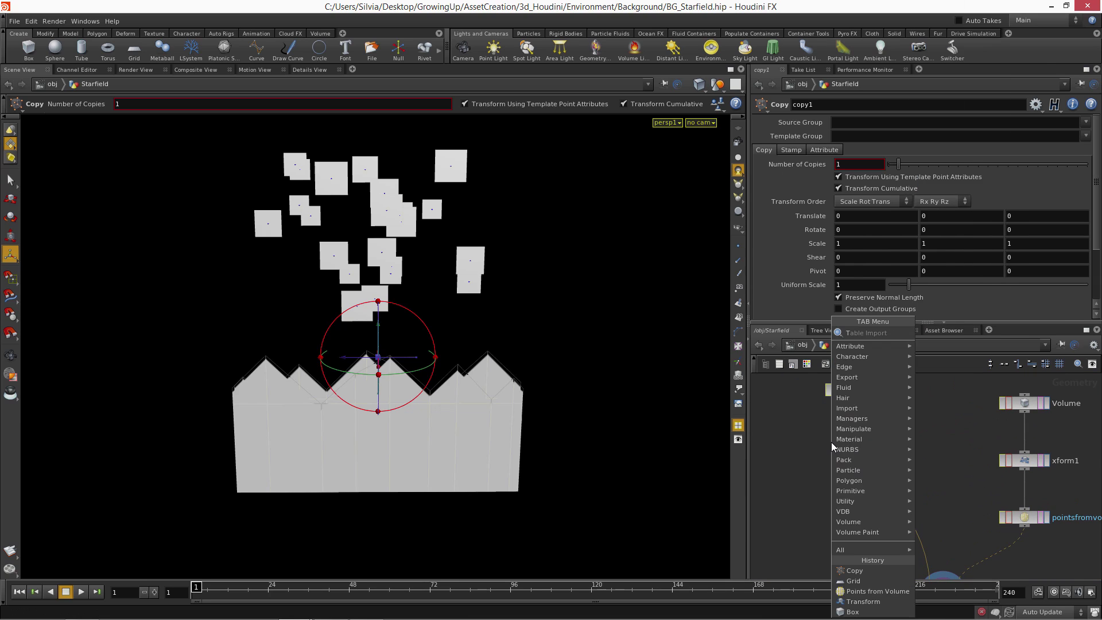
text(tra)
click(948, 354)
click(856, 433)
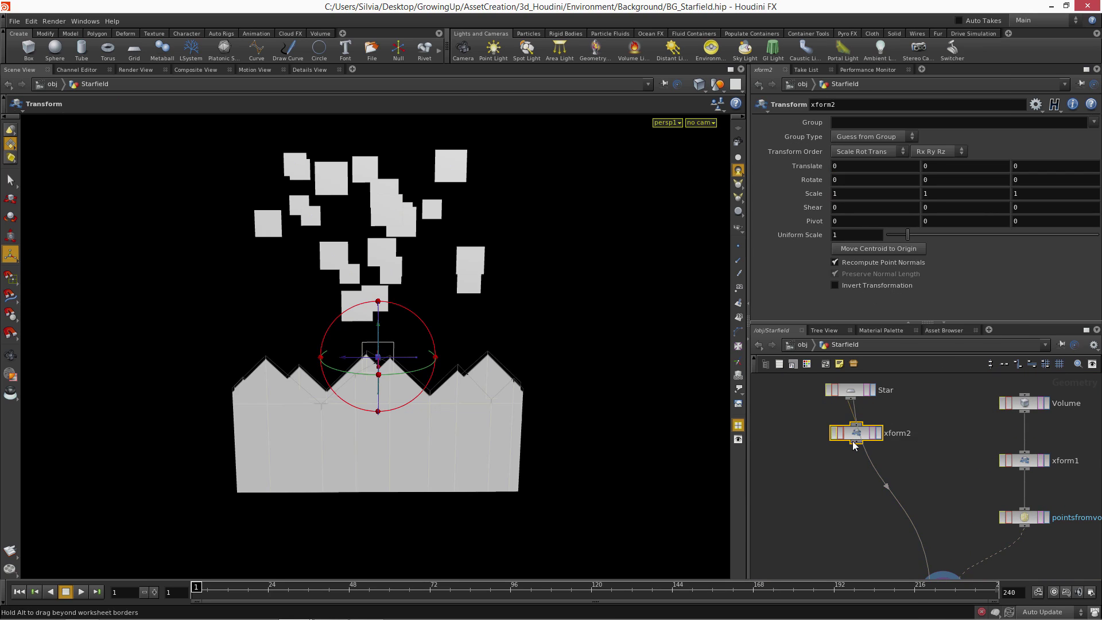
click(850, 390)
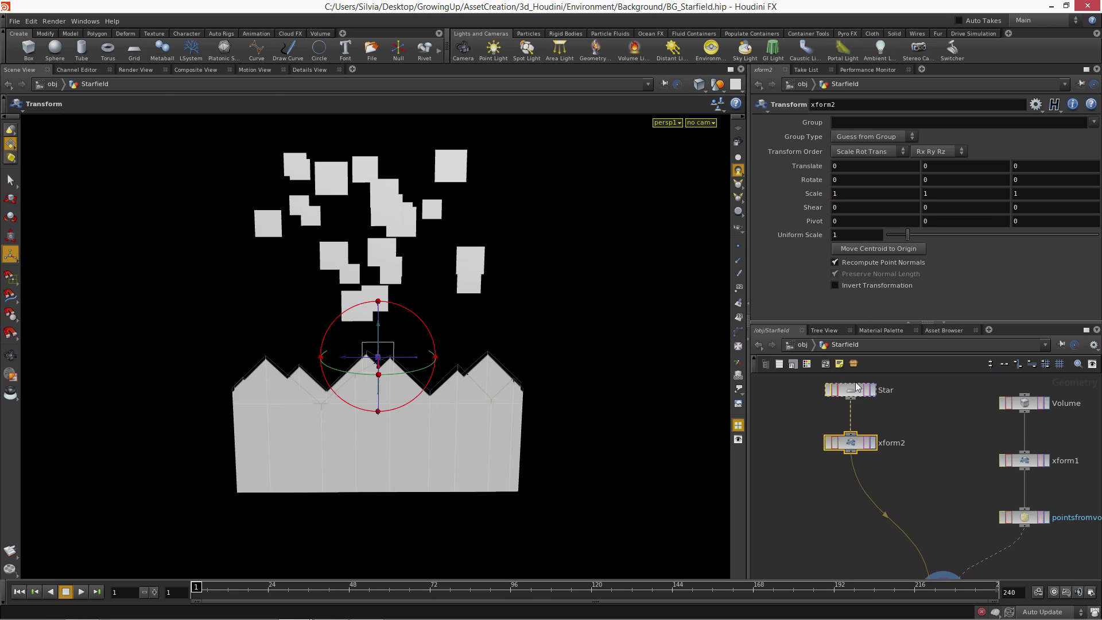
click(855, 446)
Step: Shift the xform1 and Volume nodes slightly upward in the network
drag(1021, 459, 1016, 445)
drag(1007, 407, 1018, 399)
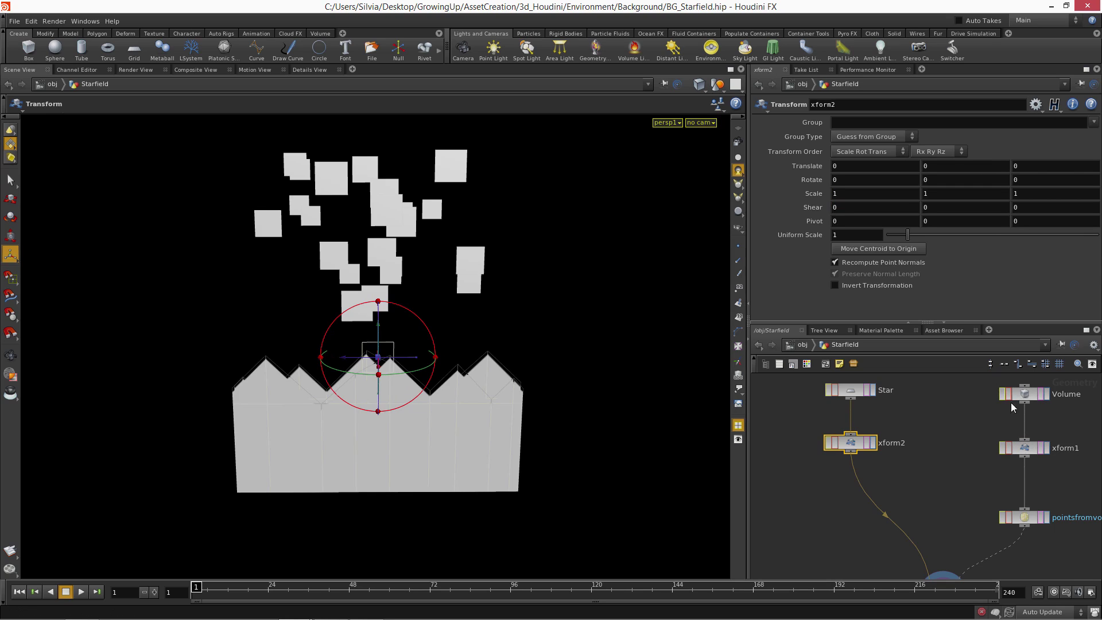
drag(1019, 446, 1019, 437)
Step: Rename the Transform node below Star as RandScale
double_click(881, 441)
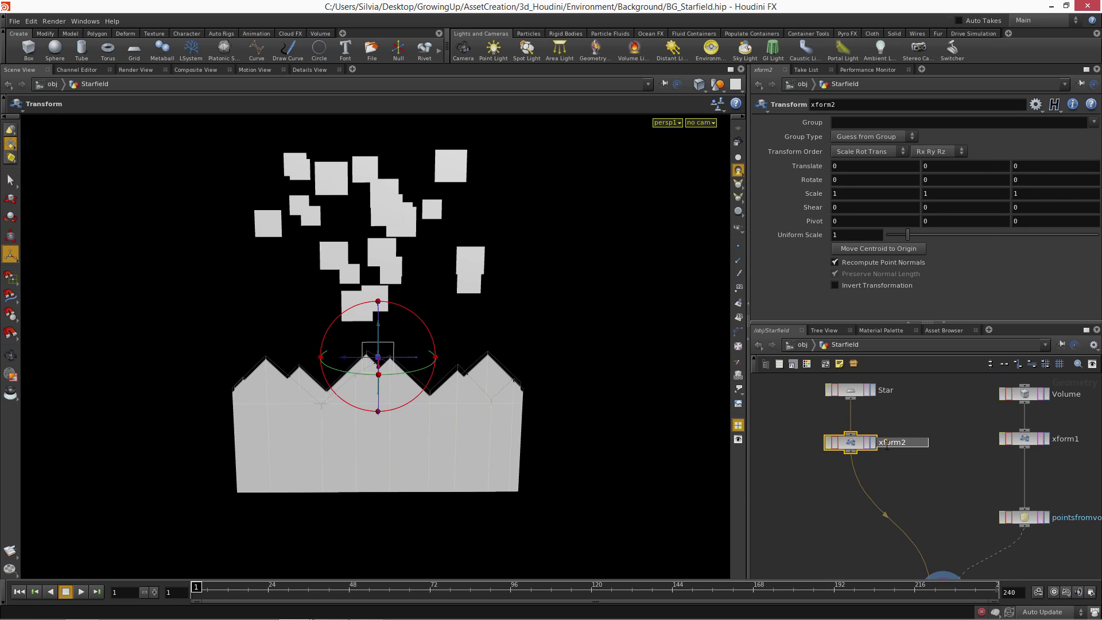
text(RandCa)
key(BackSpace)
key(BackSpace)
text(Scale)
click(880, 426)
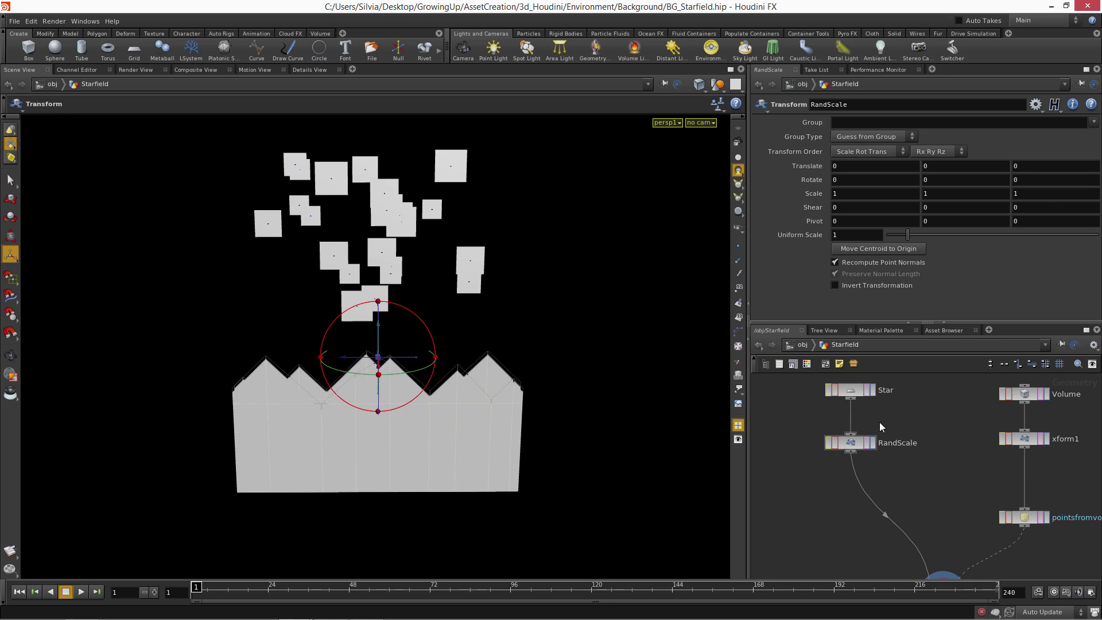
Step: Try scaling the star uniformly to about 0.4 on the RandScale transform
click(851, 444)
drag(436, 357, 403, 360)
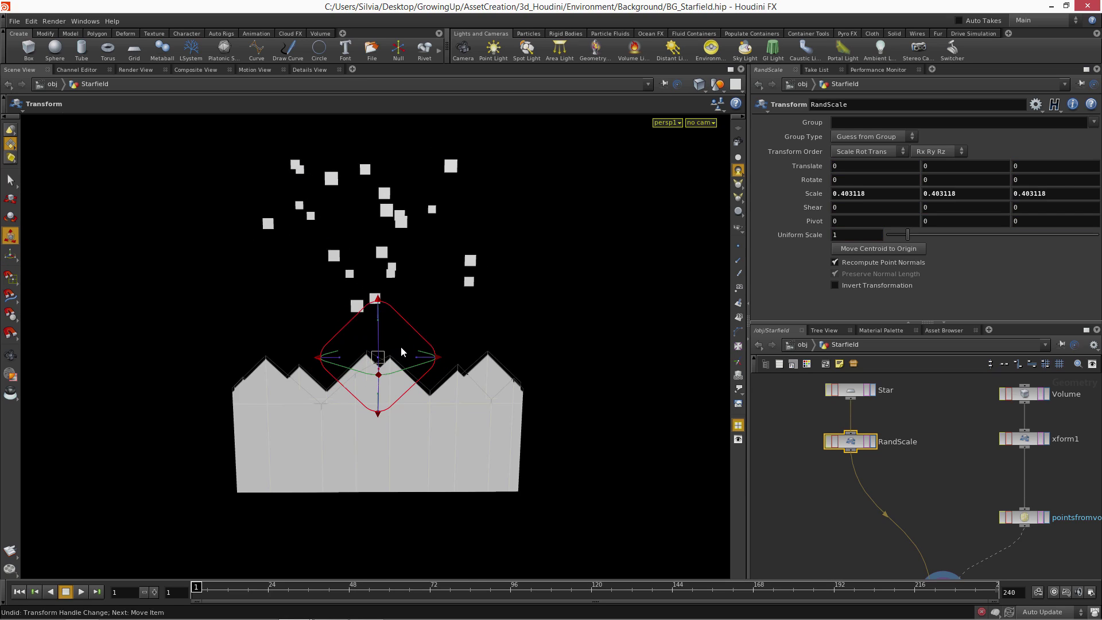
key(ctrl+z)
alt+drag(408, 360, 438, 343)
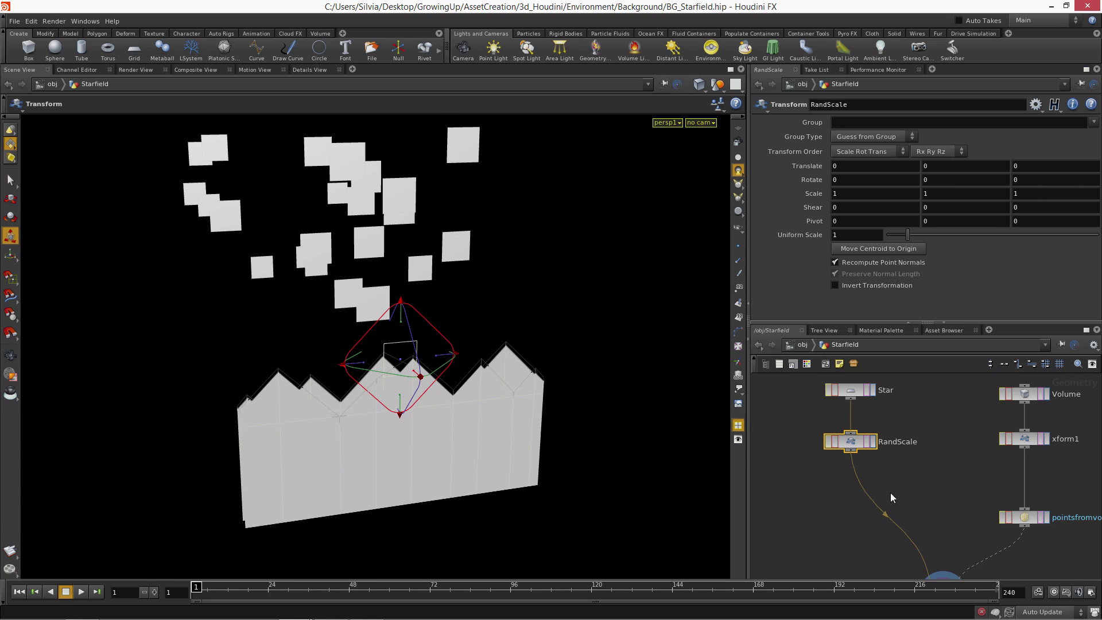
Step: Show the Copy node's stamping settings in an enlarged parameter area and enable Stamp Inputs
middle_drag(971, 568, 935, 452)
click(908, 480)
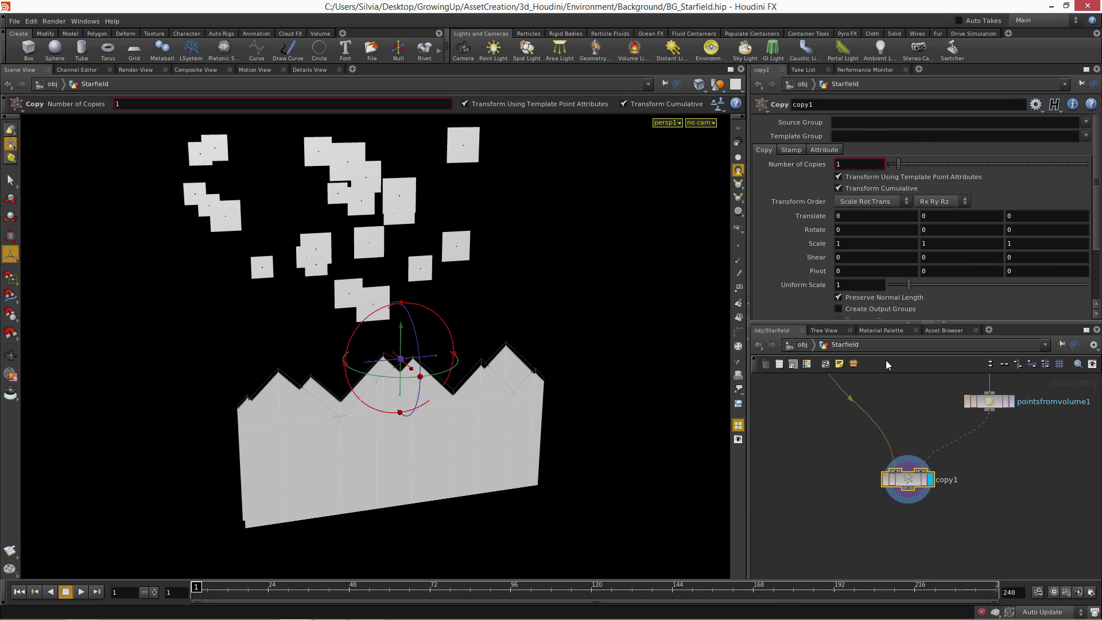
click(791, 149)
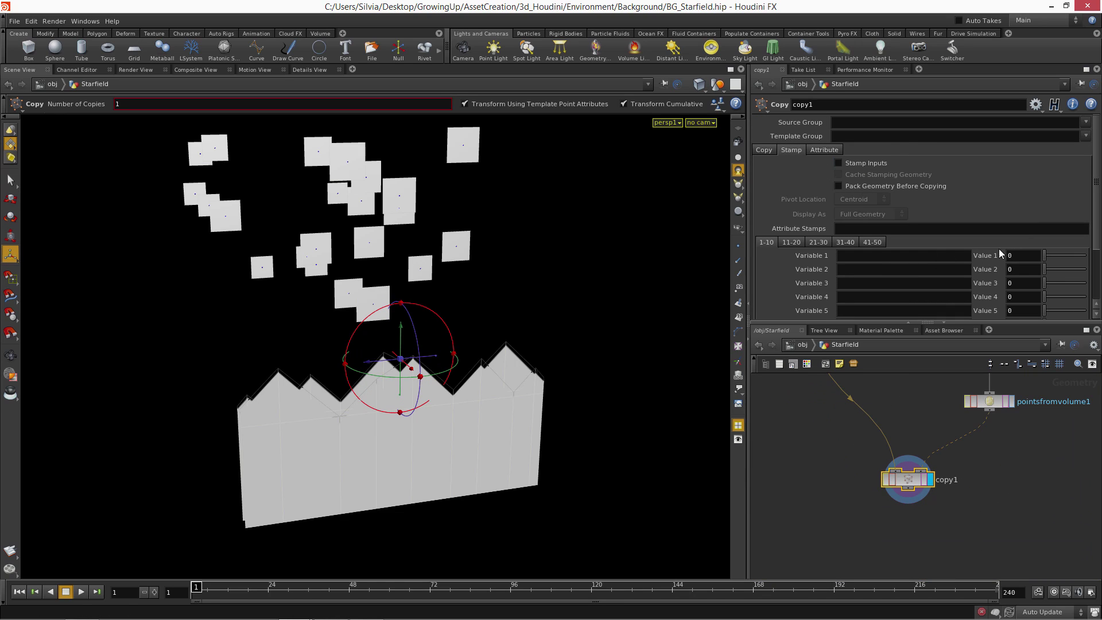
drag(1030, 323, 1031, 373)
drag(748, 264, 689, 253)
click(786, 164)
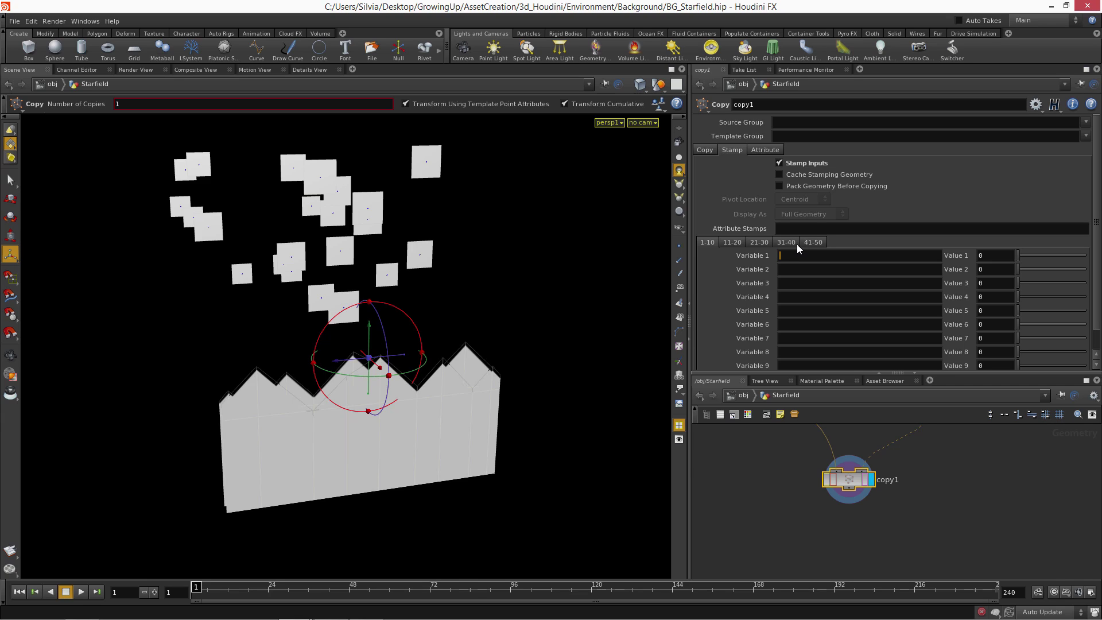
Step: Define the first stamp variable as RandScale with the value expression fit01(rand($PT), 0.5, 1)
text(RandScale)
click(996, 255)
double_click(996, 254)
text(fit)
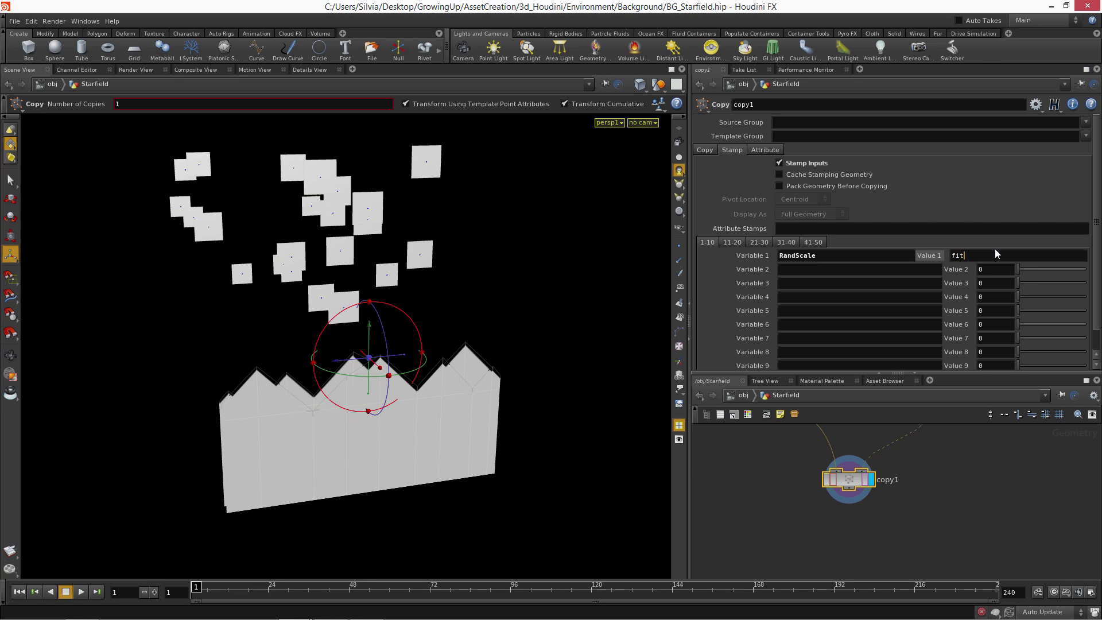
text(01()
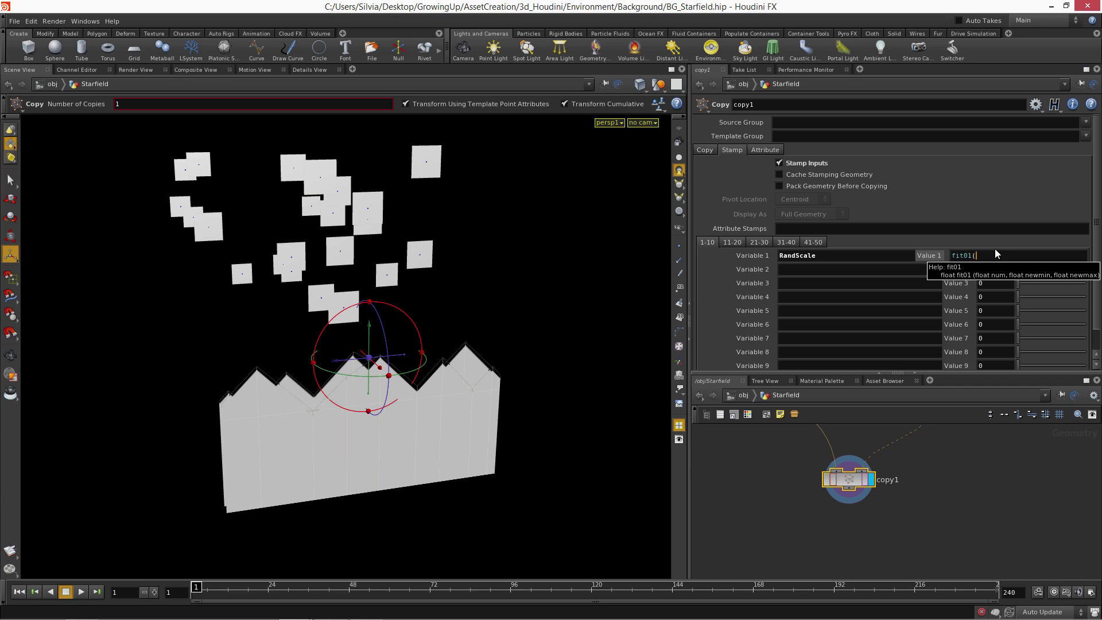
text(rand()
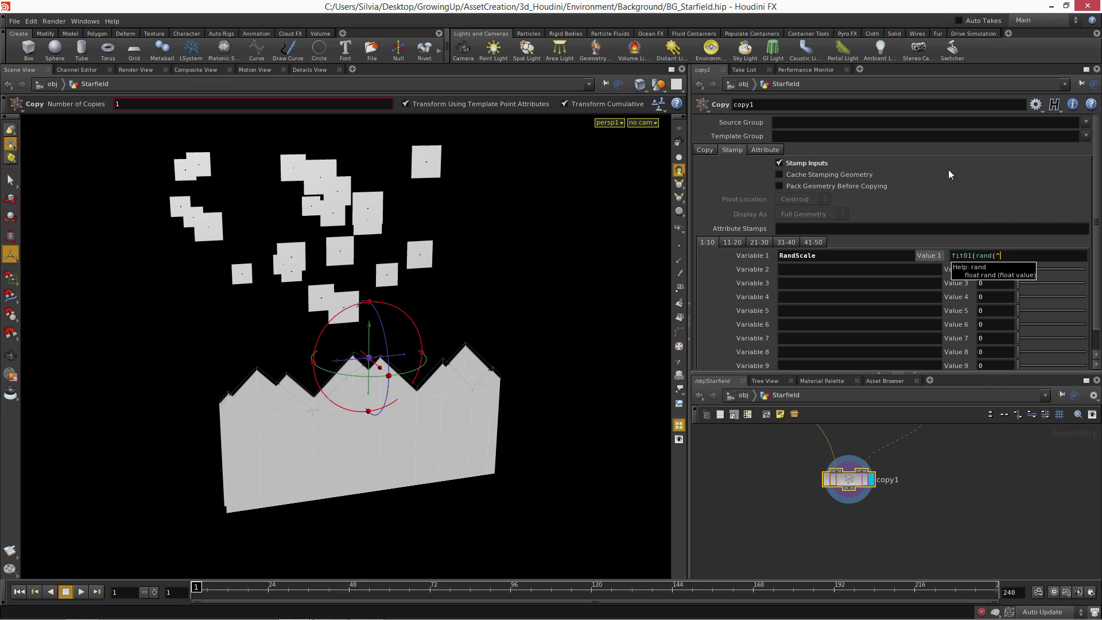
text($PT)
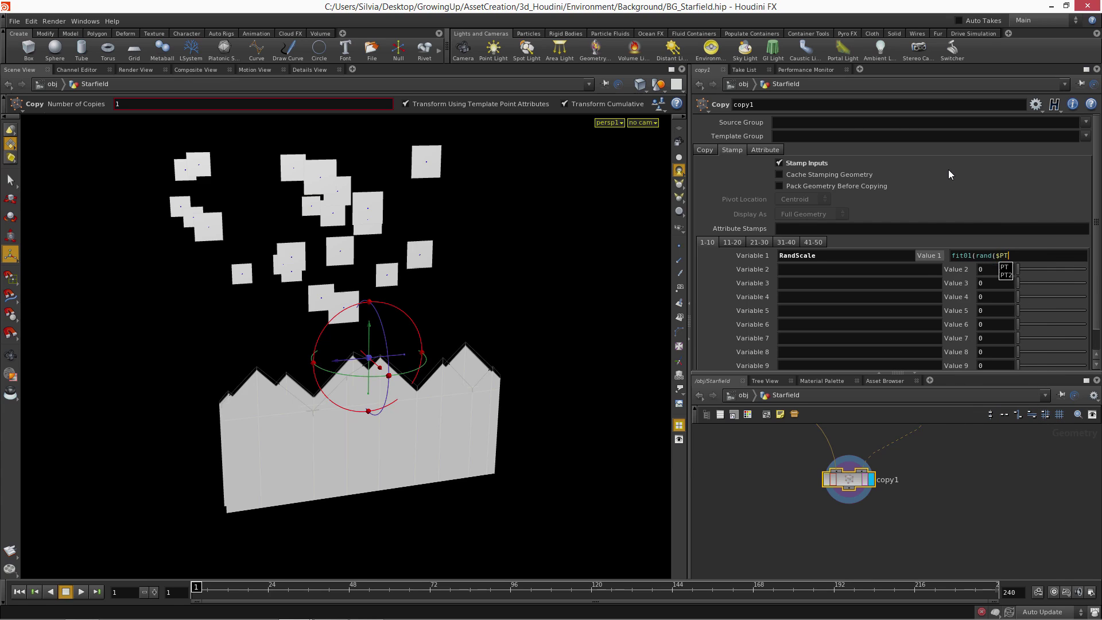
text(),)
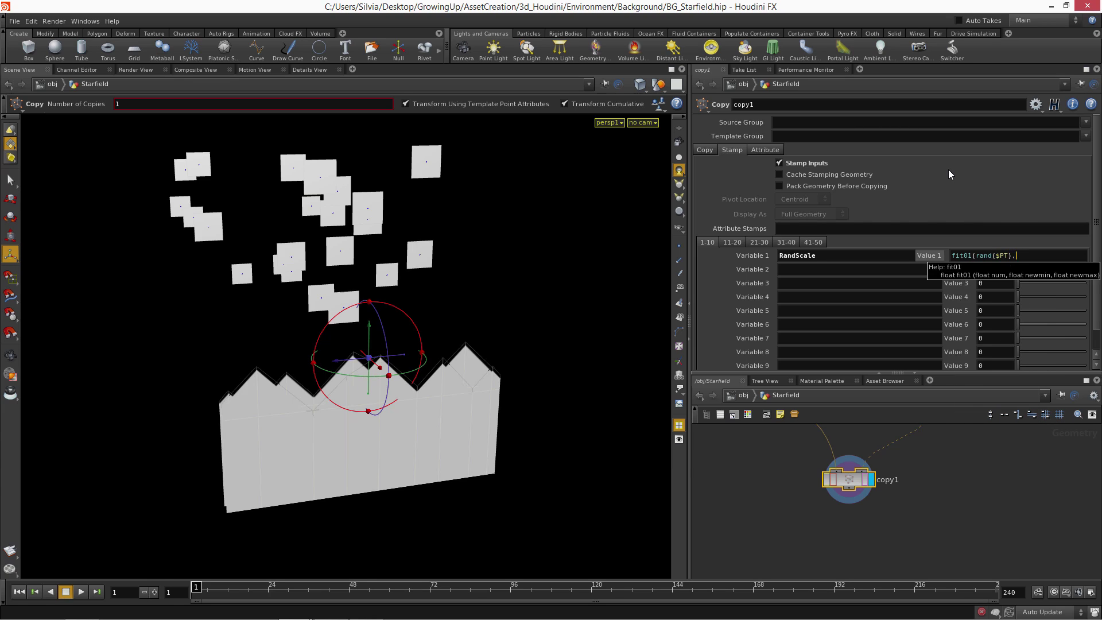
text( 0.5, 1))
key(Return)
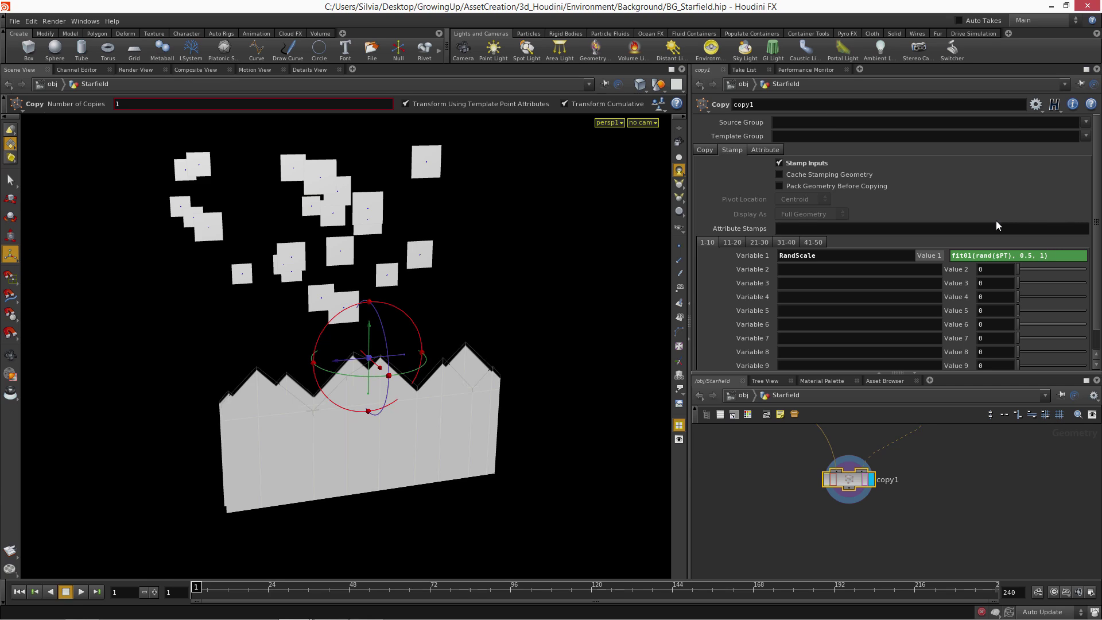
drag(1017, 256, 1033, 261)
drag(1020, 256, 1043, 256)
drag(994, 255, 1009, 256)
Step: Display the pointsfromvolume1 node, turn on point numbers in the viewport, and examine how the points are numbered
middle_drag(938, 434, 922, 521)
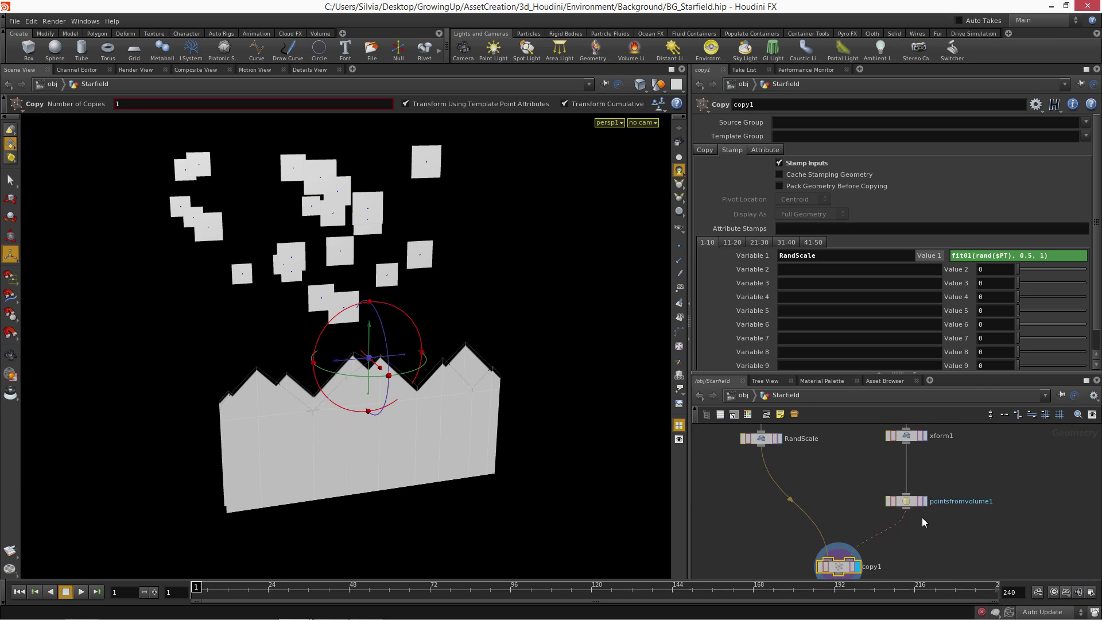
scroll(925, 505, up, 3)
click(923, 500)
alt+right_drag(421, 304, 631, 302)
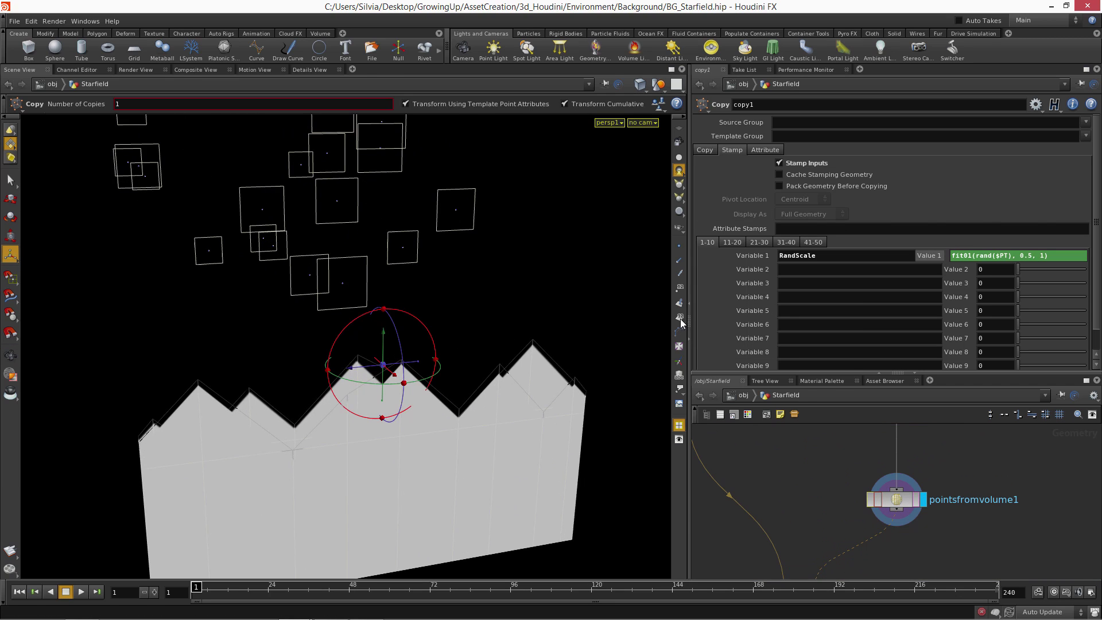
click(680, 290)
click(680, 289)
click(680, 289)
alt+right_drag(473, 213, 444, 313)
alt+middle_drag(444, 312, 475, 426)
alt+right_drag(340, 253, 290, 238)
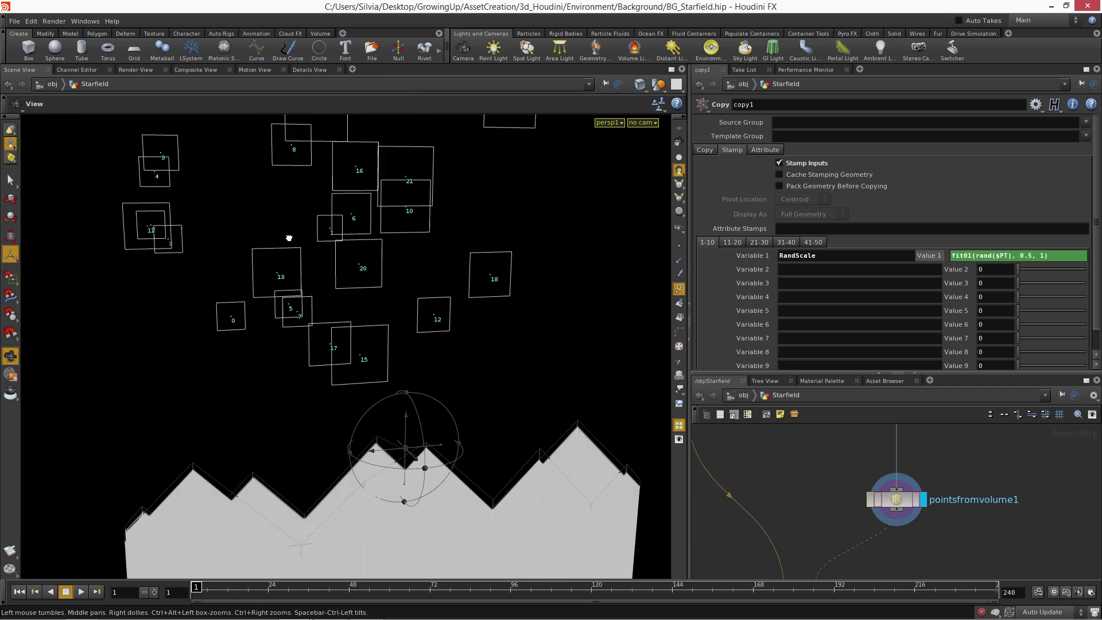
alt+middle_drag(314, 201, 338, 246)
alt+right_drag(338, 246, 243, 249)
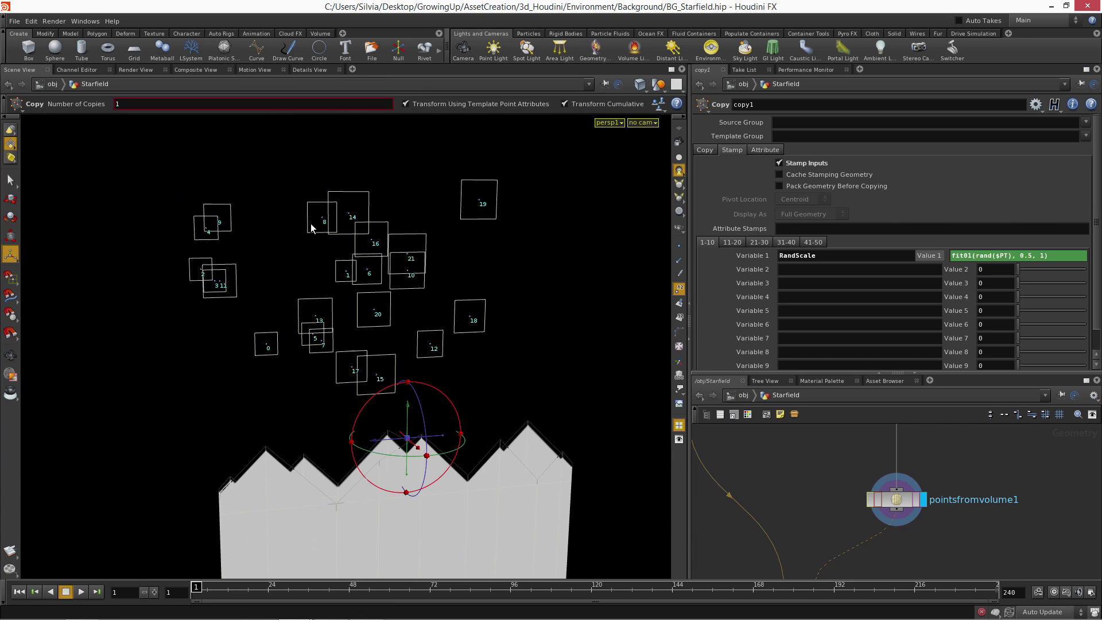
drag(317, 248, 248, 239)
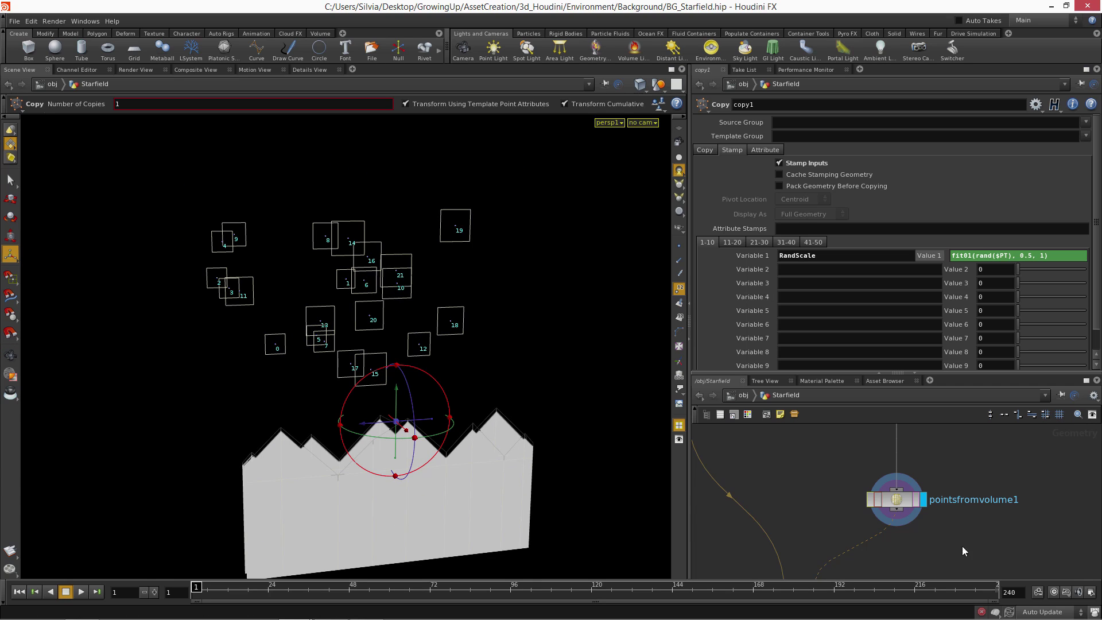
Step: Return the display to the copy1 node
middle_drag(962, 545, 994, 461)
click(859, 506)
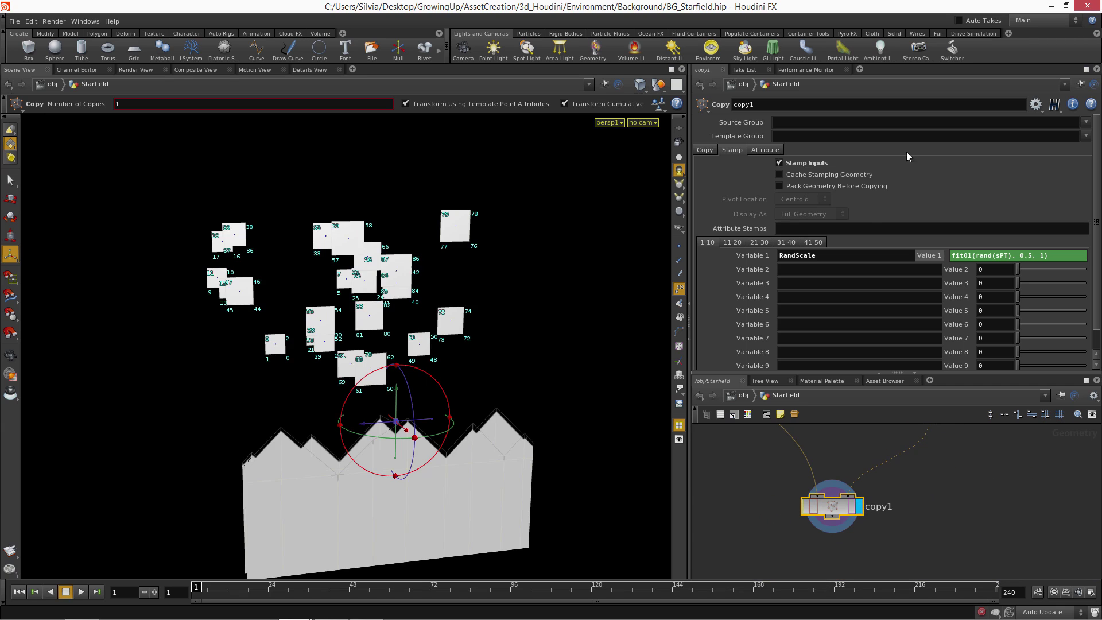
click(841, 253)
middle_drag(858, 455, 924, 546)
middle_drag(832, 499, 857, 556)
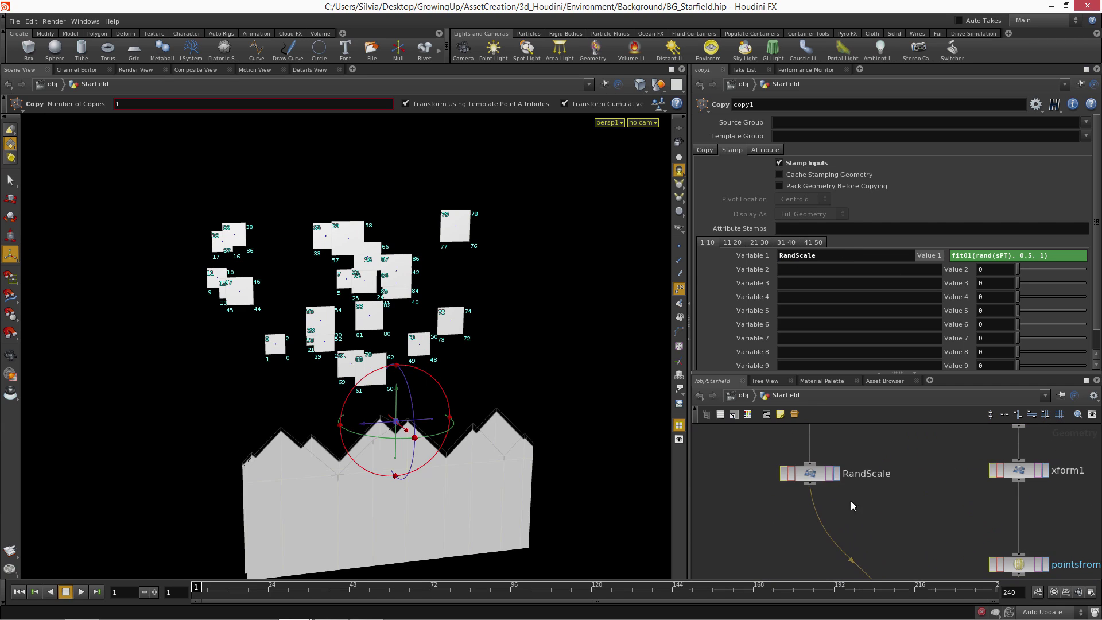
Step: Set the RandScale node's Uniform Scale to the expression stamp("../copy1", "RandScale", 0)
click(815, 473)
click(790, 232)
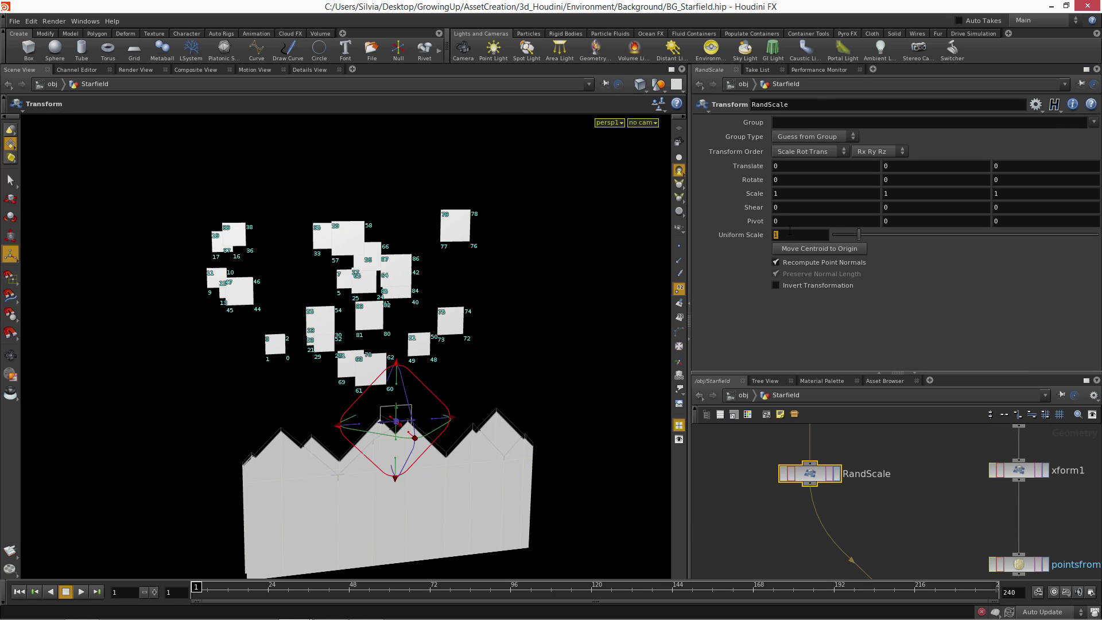
text(sta)
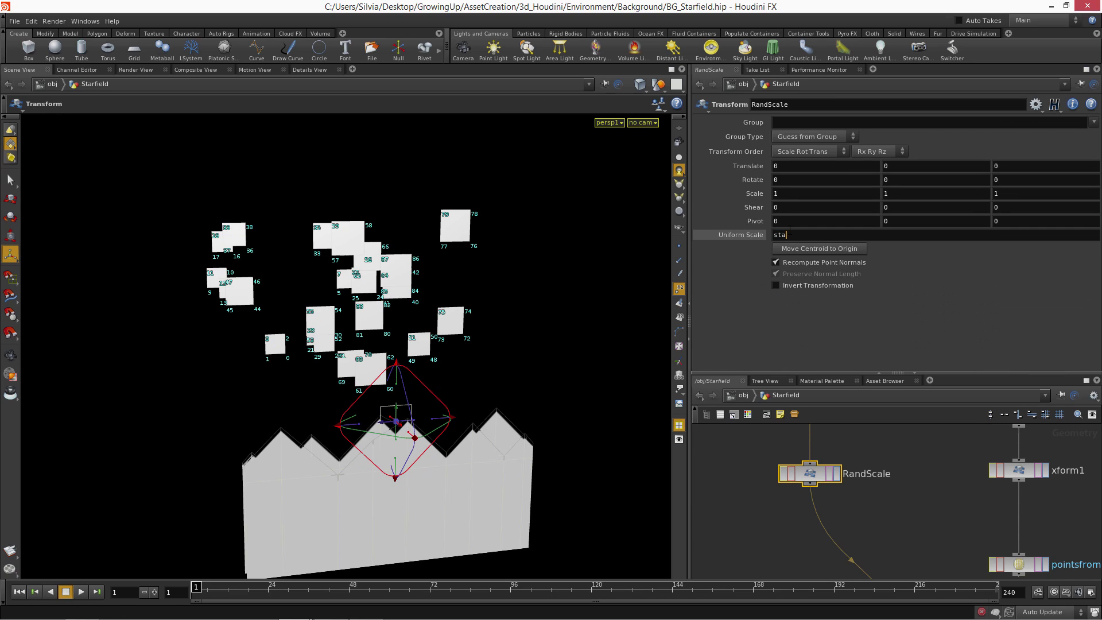
text(mp()
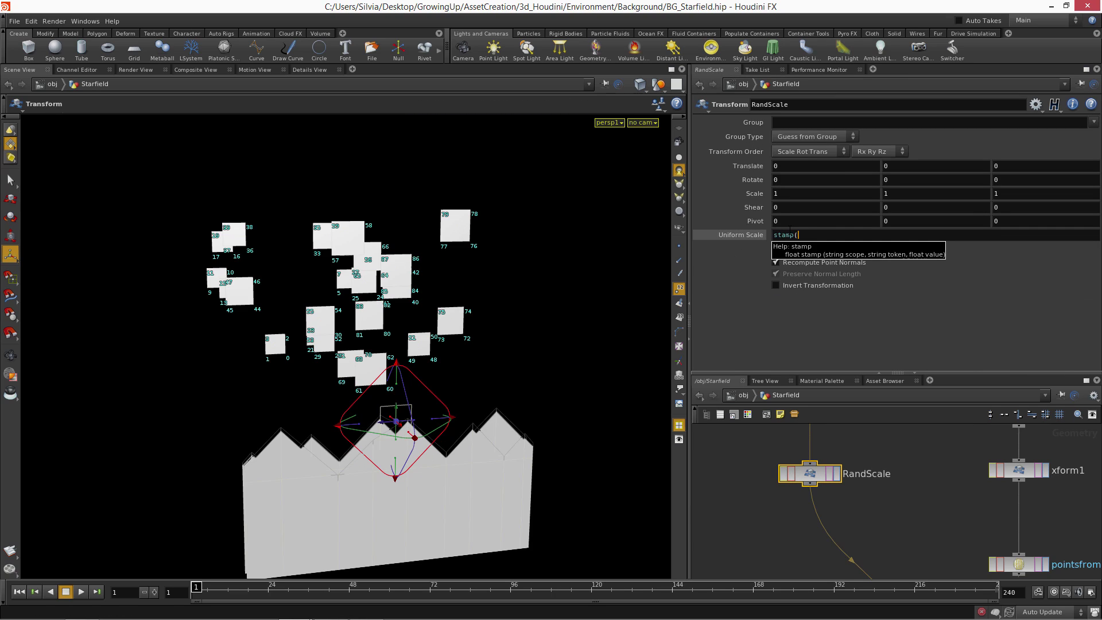
text("../cop)
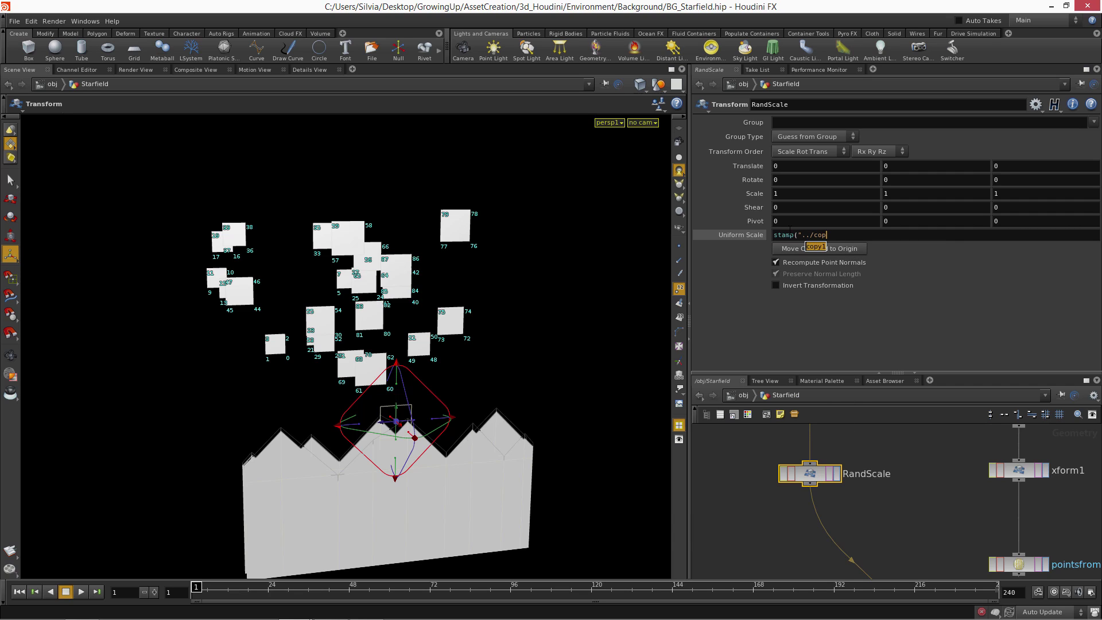
text(y1")
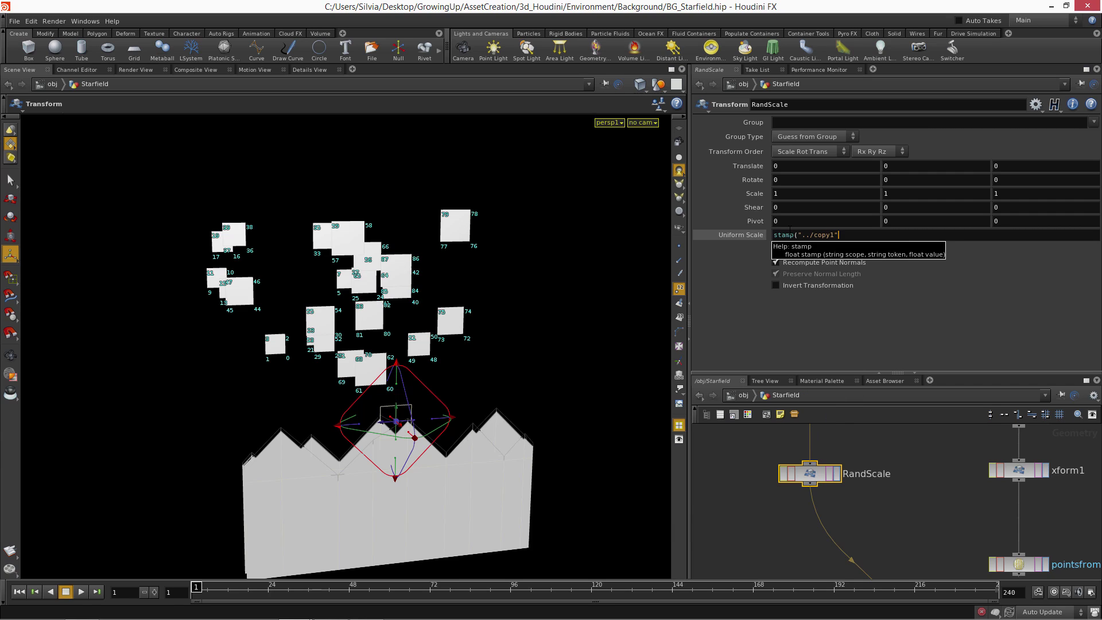
text(, RandScale)
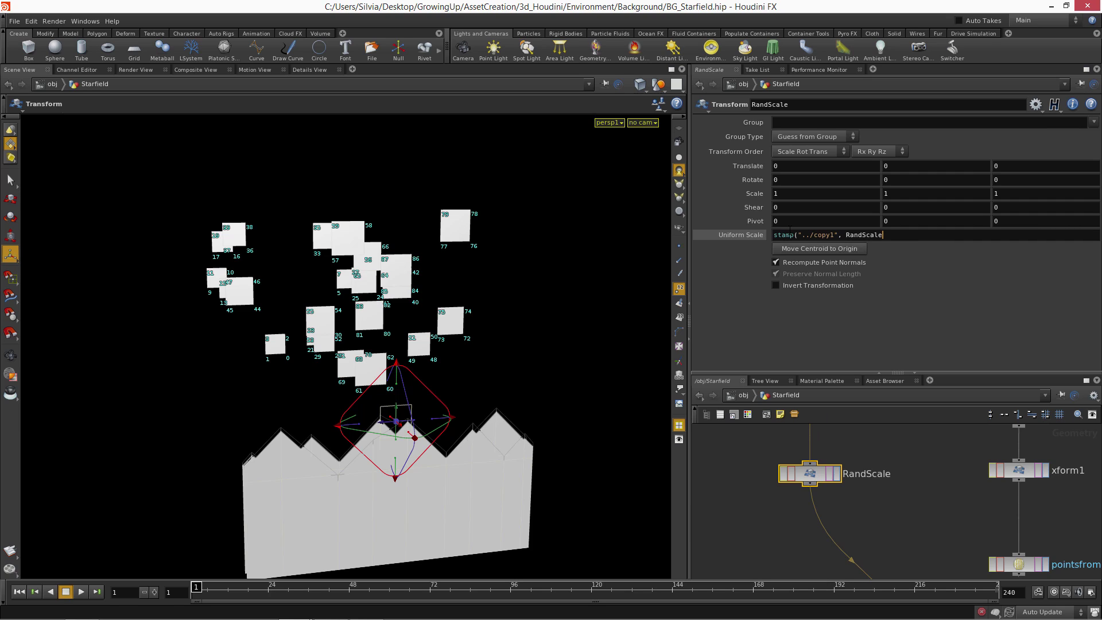
text(")
key(Left)
key(Left)
key(Left)
key(Left)
key(Left)
key(Left)
key(Left)
key(Left)
text(")
key(End)
text(, 0))
key(Return)
Step: Turn off the point numbers in the viewport and examine the copied stars' size variation from several angles
key(Escape)
drag(429, 233, 649, 280)
key(Return)
key(Escape)
mouse_move(396, 293)
mouse_down()
mouse_move(381, 295)
mouse_move(419, 279)
mouse_move(529, 299)
mouse_move(414, 289)
mouse_up()
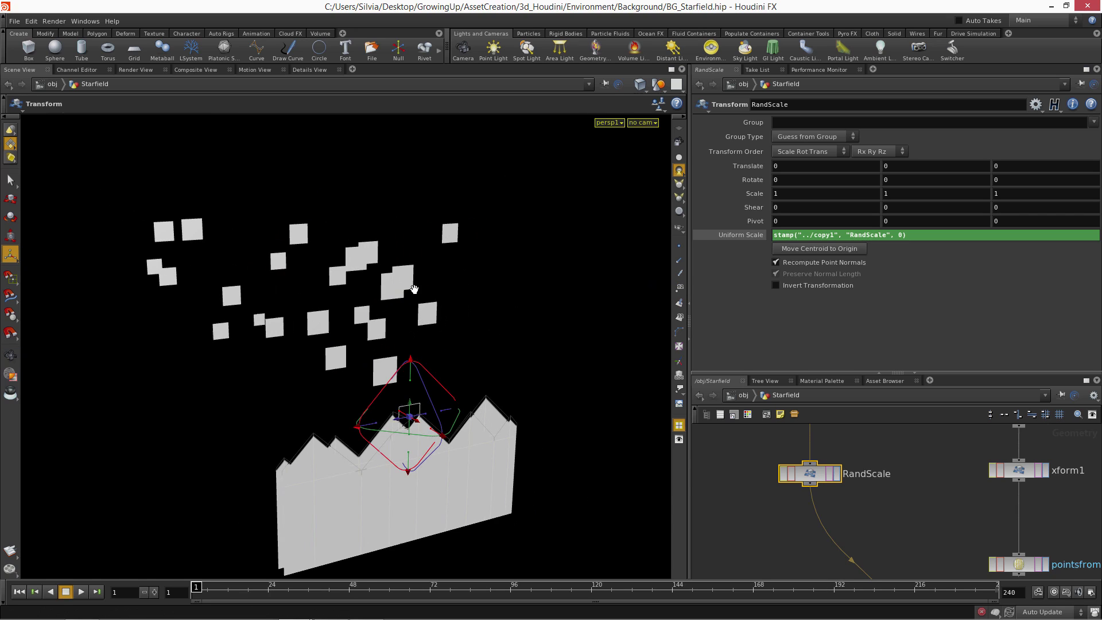
key(space)
drag(595, 373, 515, 358)
key(space)
drag(270, 309, 292, 312)
Step: Change copy1's RandScale stamp expression to fit01(rand($PT), 0.2, 0.5)
middle_drag(922, 477, 840, 396)
scroll(907, 504, down, 3)
mouse_move(926, 430)
middle_down()
mouse_move(927, 499)
mouse_move(926, 441)
middle_up()
scroll(928, 499, up, 2)
click(797, 568)
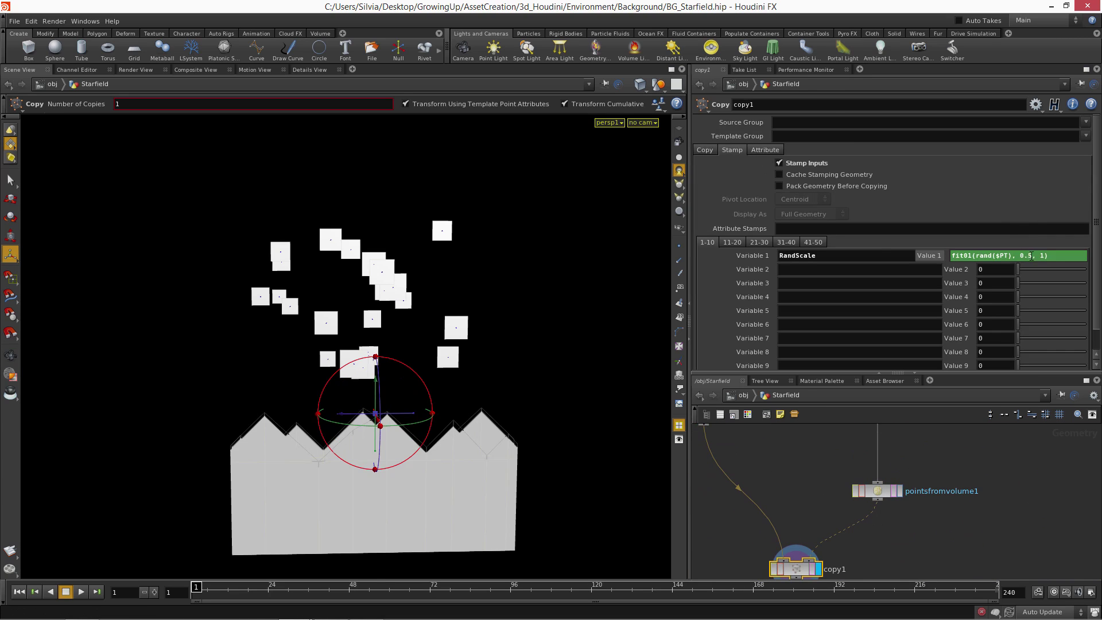
click(1031, 256)
key(Return)
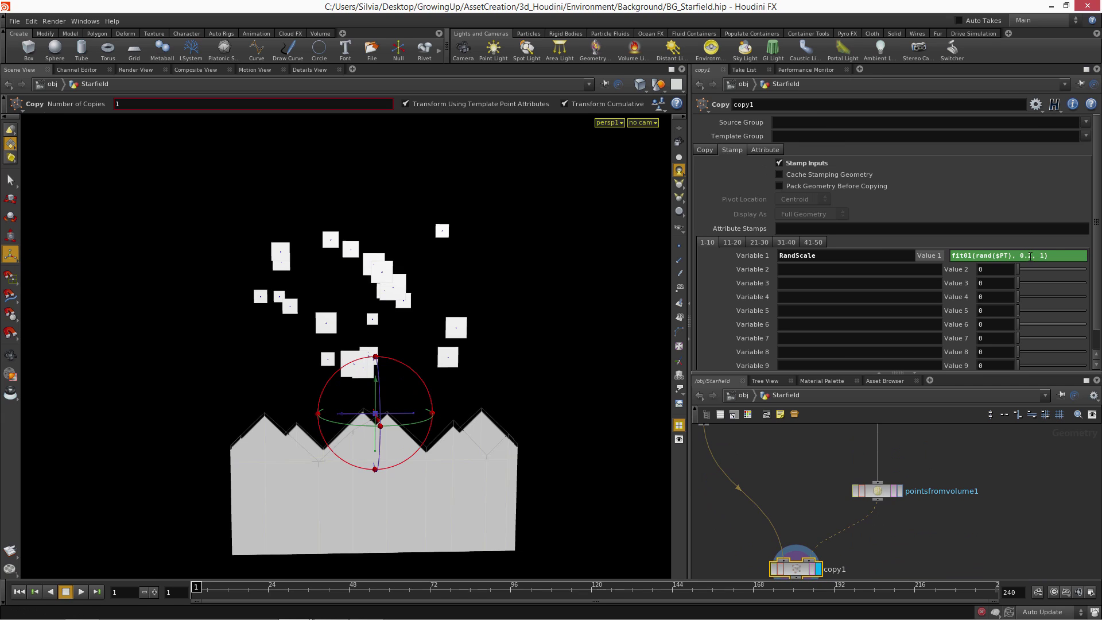
double_click(1042, 255)
text(0.5)
key(Return)
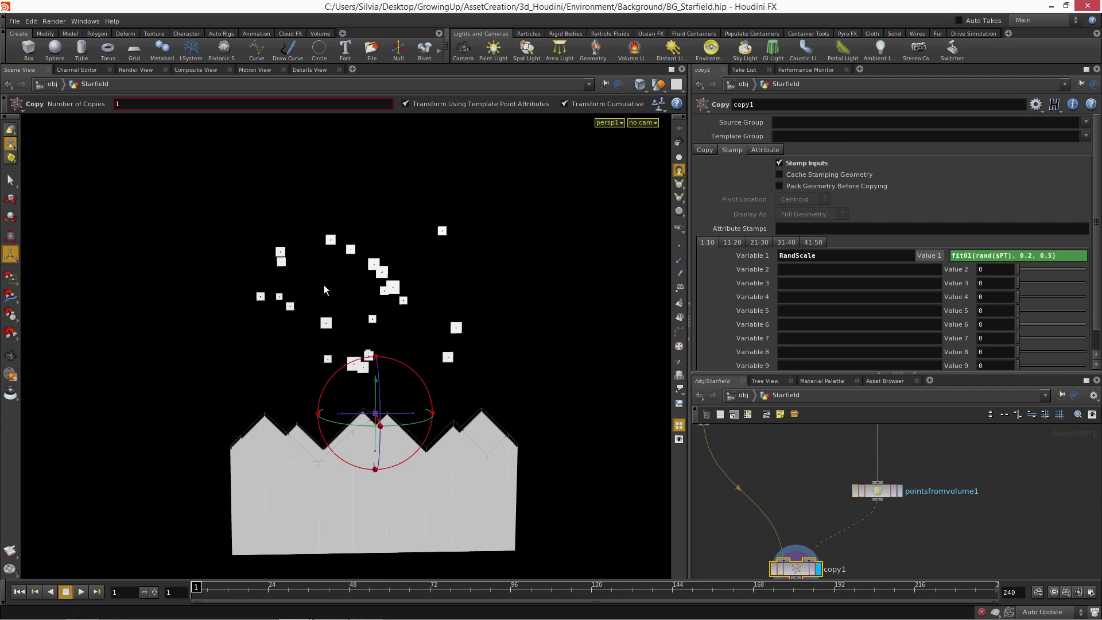
Step: Lengthen the star volume along X by scaling xform1 to about 41.86 in that direction
drag(324, 289, 374, 289)
middle_drag(413, 304, 353, 264)
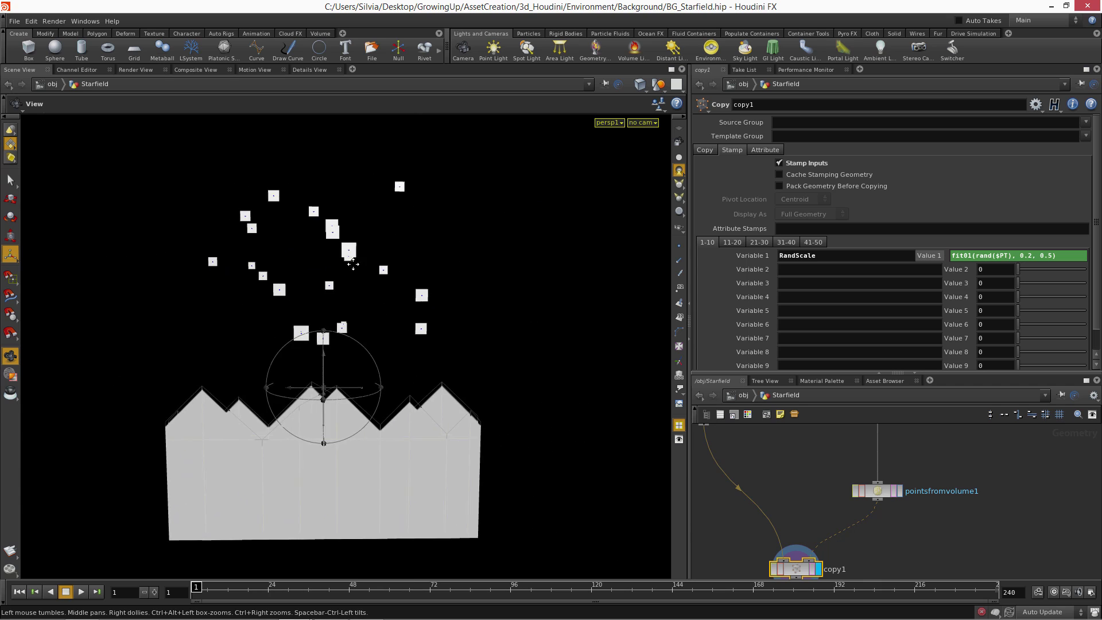
drag(387, 274, 533, 388)
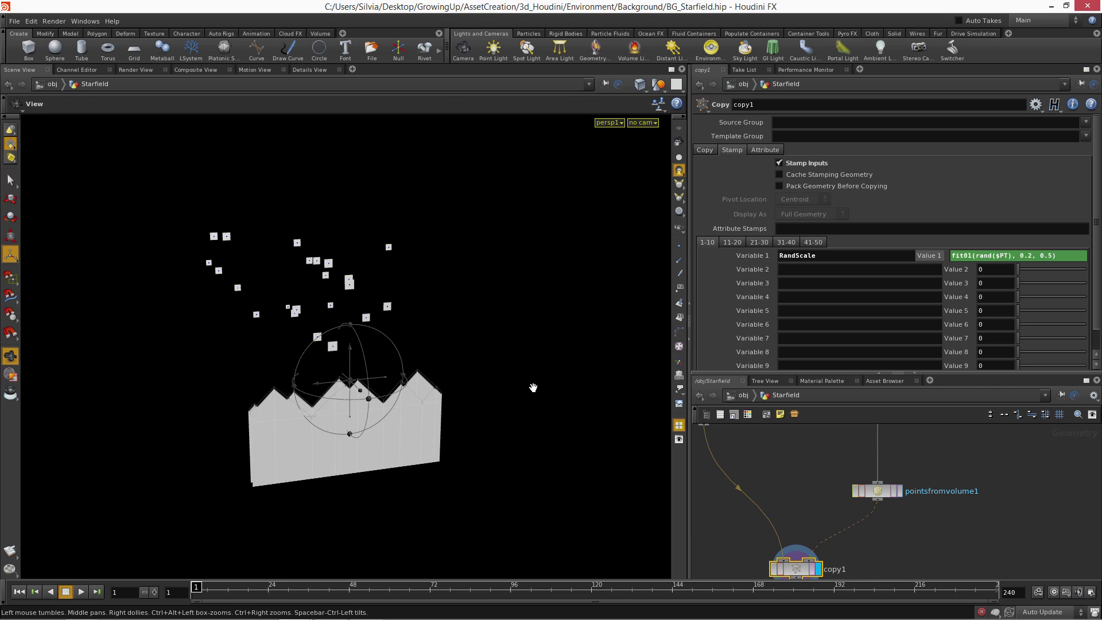
scroll(824, 494, down, 2)
middle_drag(816, 477, 820, 499)
scroll(822, 500, up, 1)
click(865, 518)
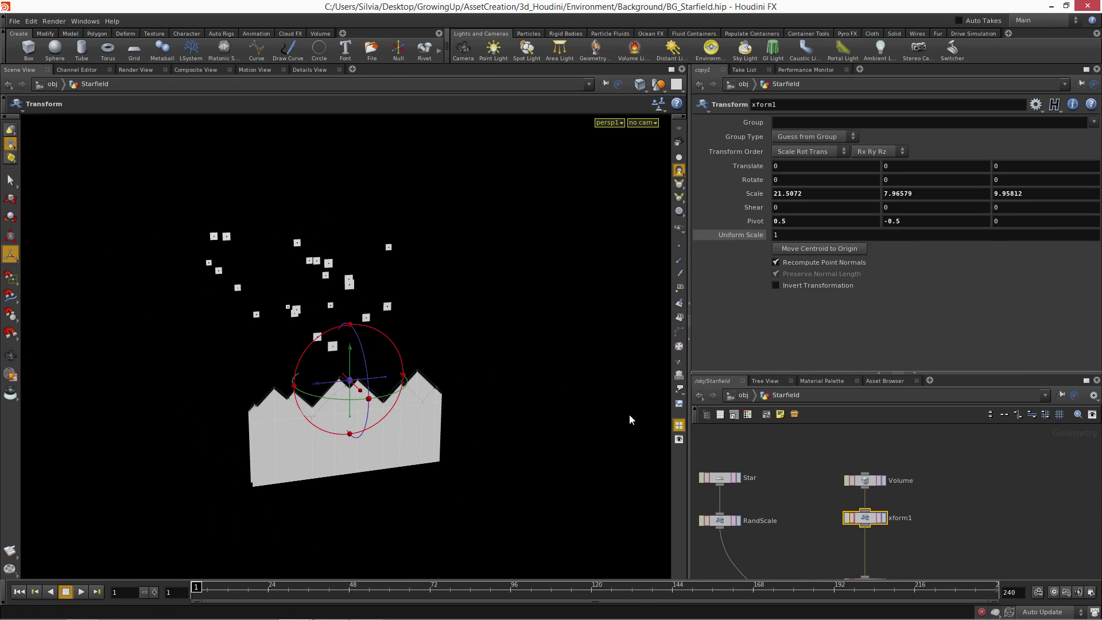
alt+drag(629, 414, 417, 397)
key(ctrl+z)
drag(496, 421, 554, 441)
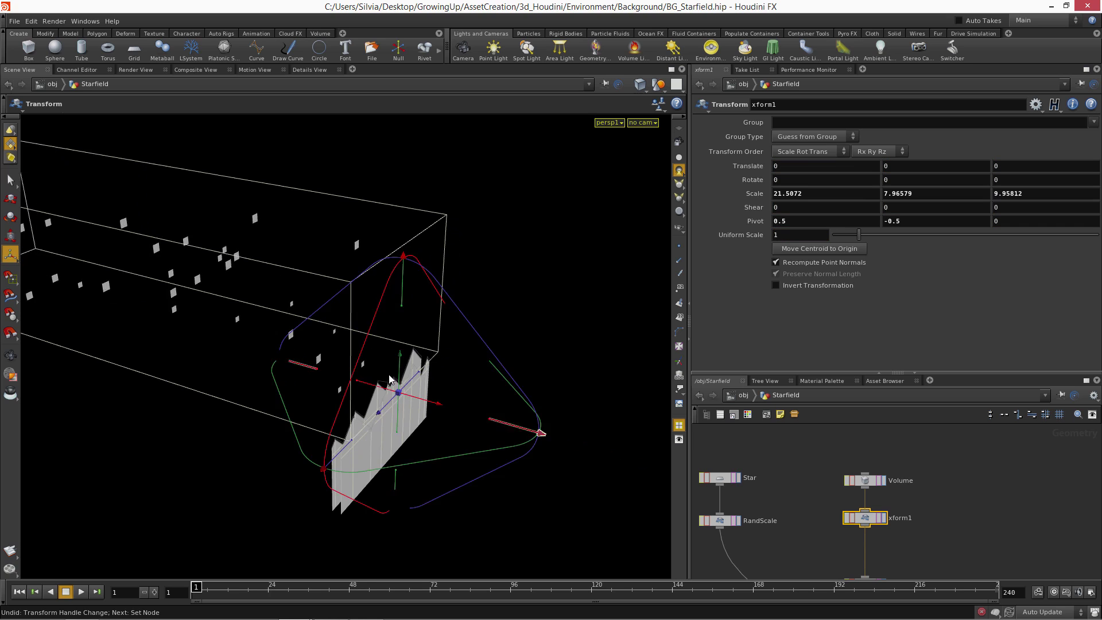
alt+drag(389, 379, 442, 401)
alt+right_drag(443, 402, 520, 434)
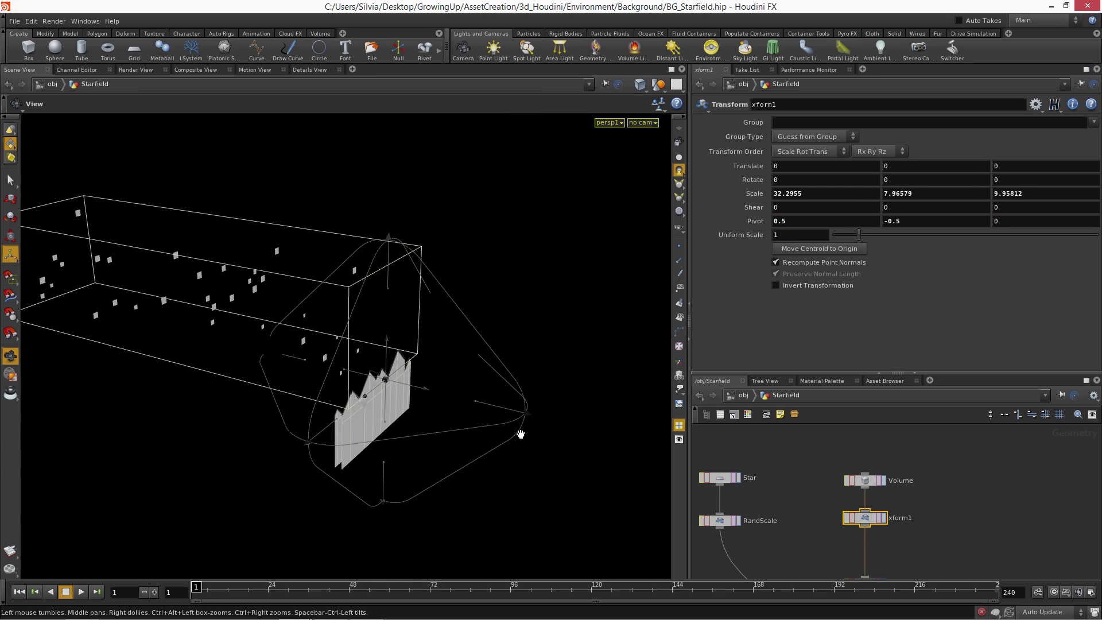
drag(519, 412, 597, 432)
alt+drag(436, 334, 351, 338)
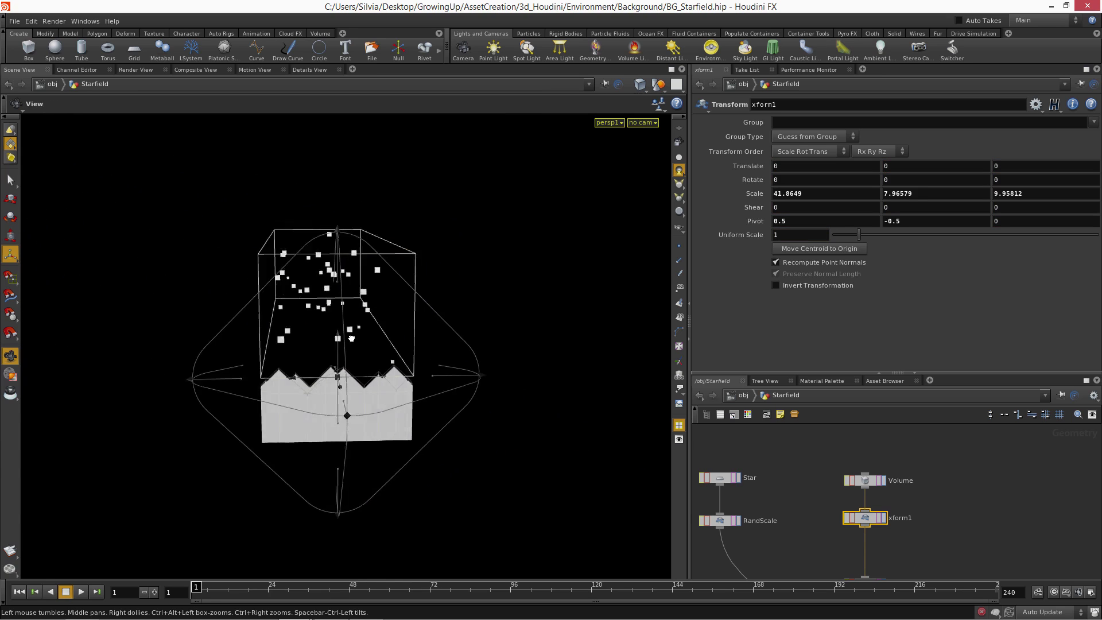
Step: Reduce the Point Separation of pointsfromvolume1 to 3.56 and examine the denser starfield
click(865, 481)
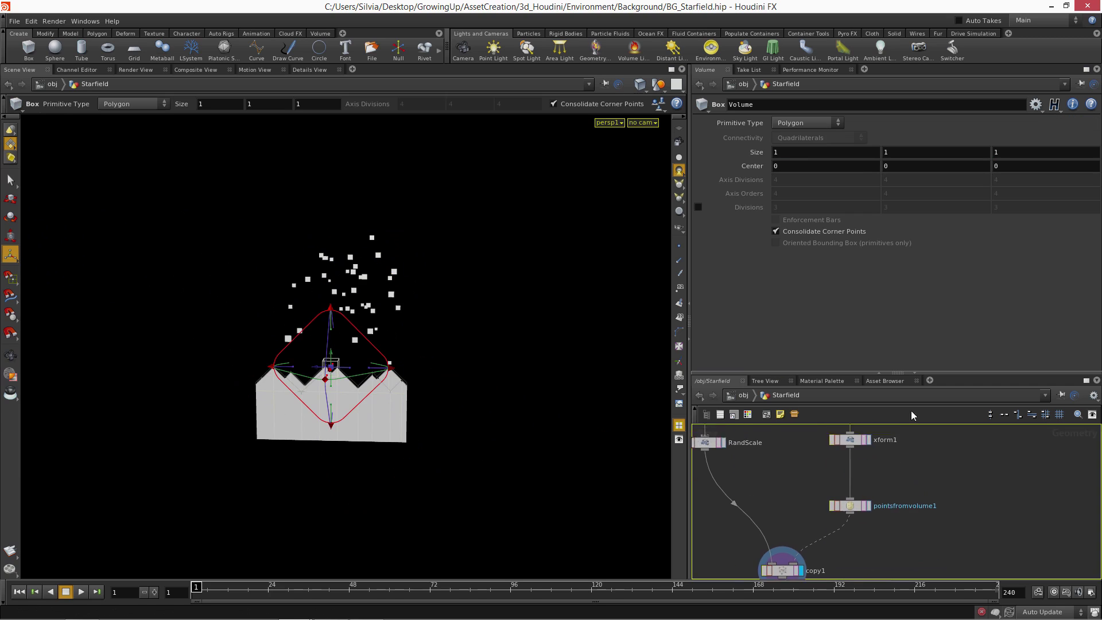
click(852, 498)
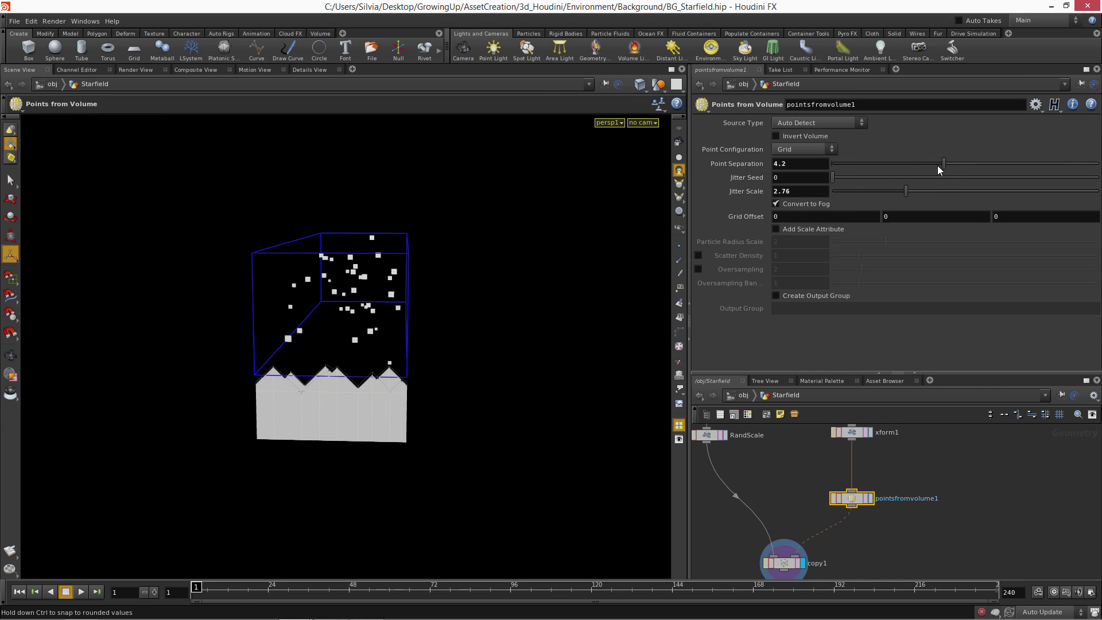
drag(943, 164, 927, 164)
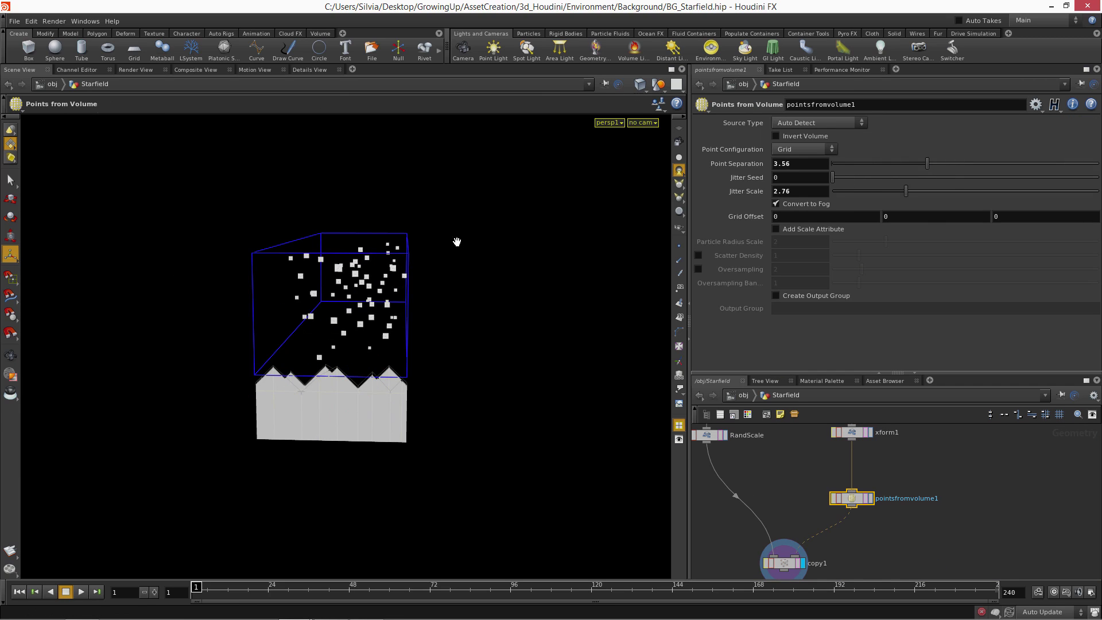
key(Escape)
drag(457, 242, 388, 280)
key(Escape)
key(Return)
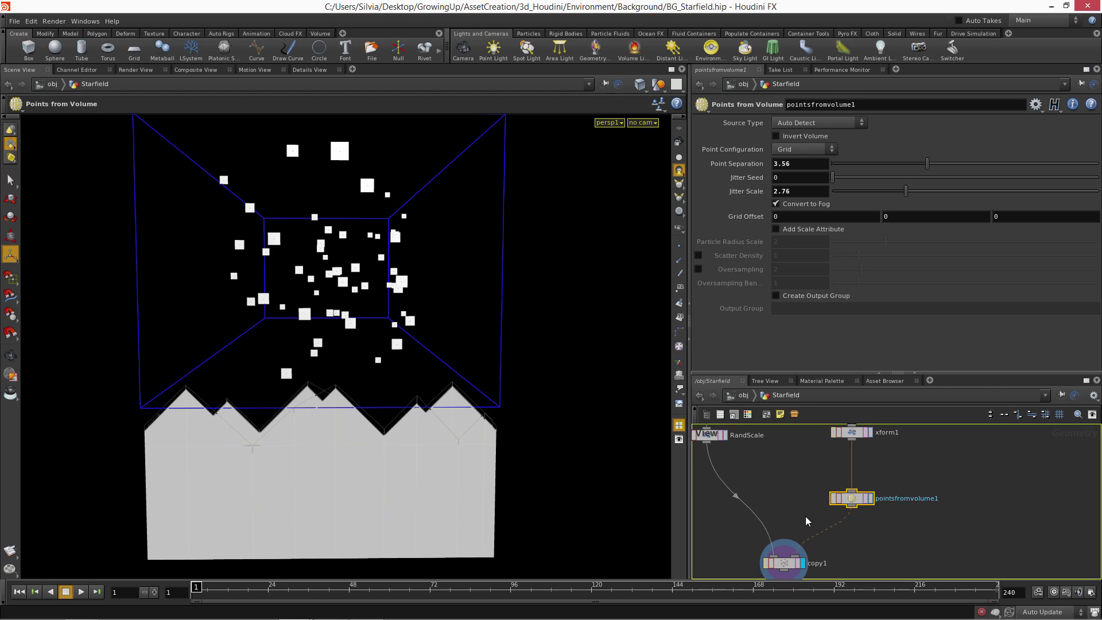
Step: Append a Point node to the output of copy1 and set the display to it
middle_drag(846, 566, 887, 470)
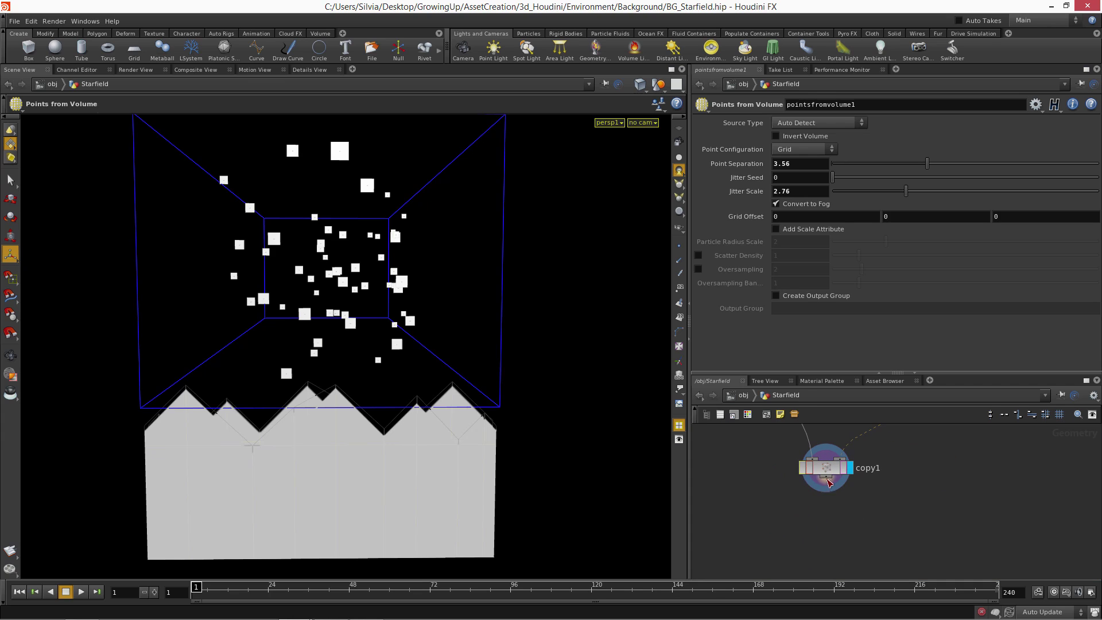
drag(825, 477, 825, 526)
key(Tab)
text(poi)
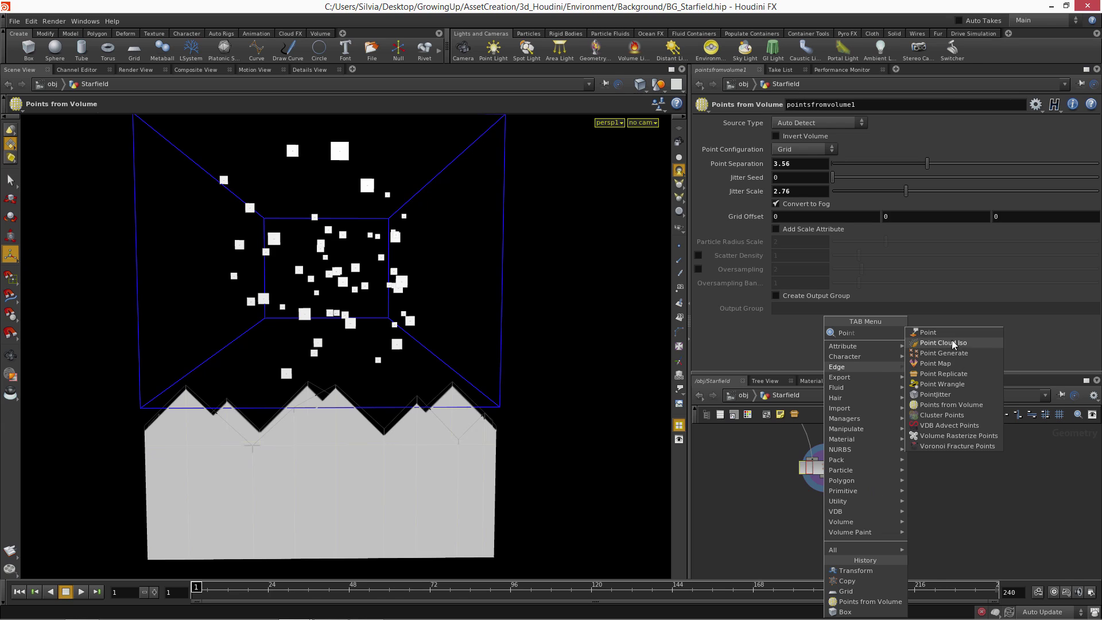
click(948, 331)
click(832, 527)
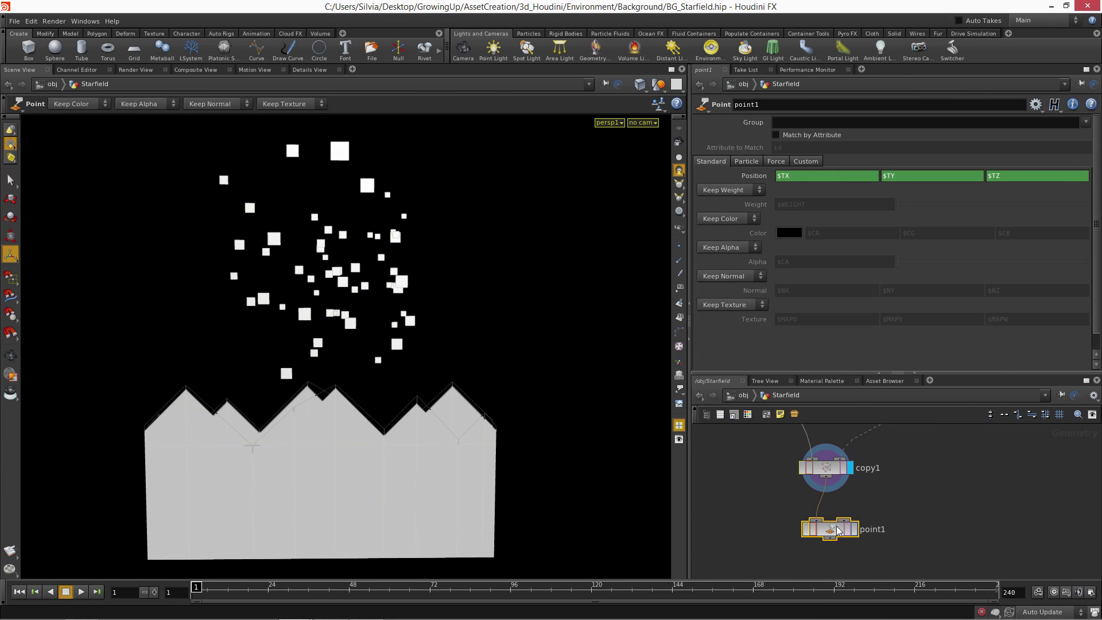
click(855, 529)
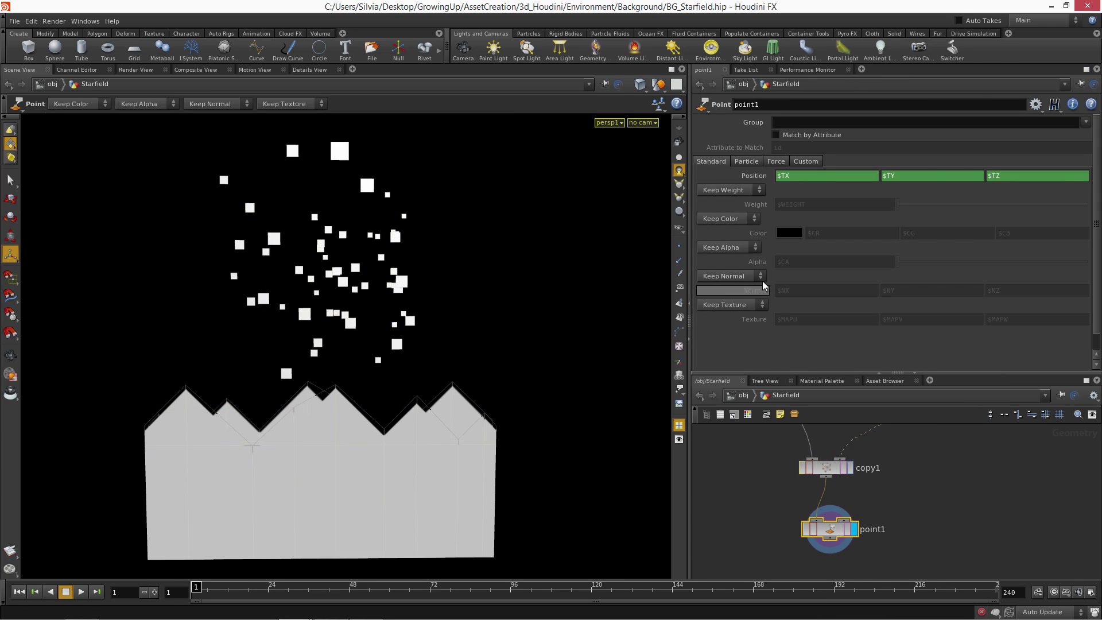
Step: Switch the Point node's color option to Add Color
click(738, 222)
click(725, 240)
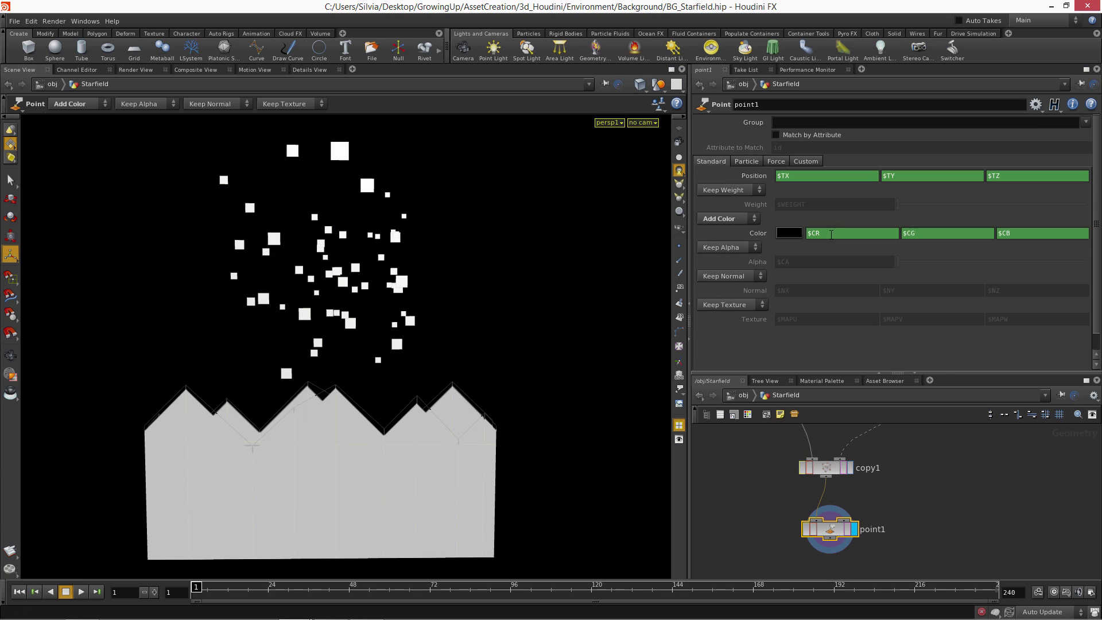
right_click(932, 239)
key(Escape)
Step: Set the Point node's red color component to the expression fit01(rand($TX), 0.01, 1)
click(848, 235)
key(BackSpace)
key(BackSpace)
text(fot)
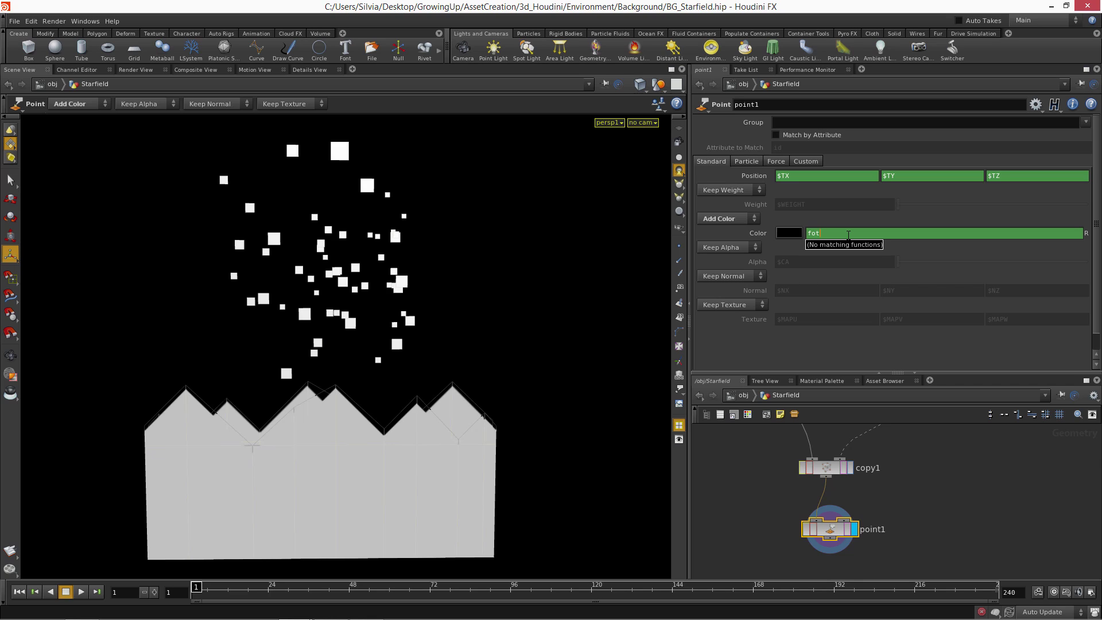
key(BackSpace)
key(BackSpace)
text(it)
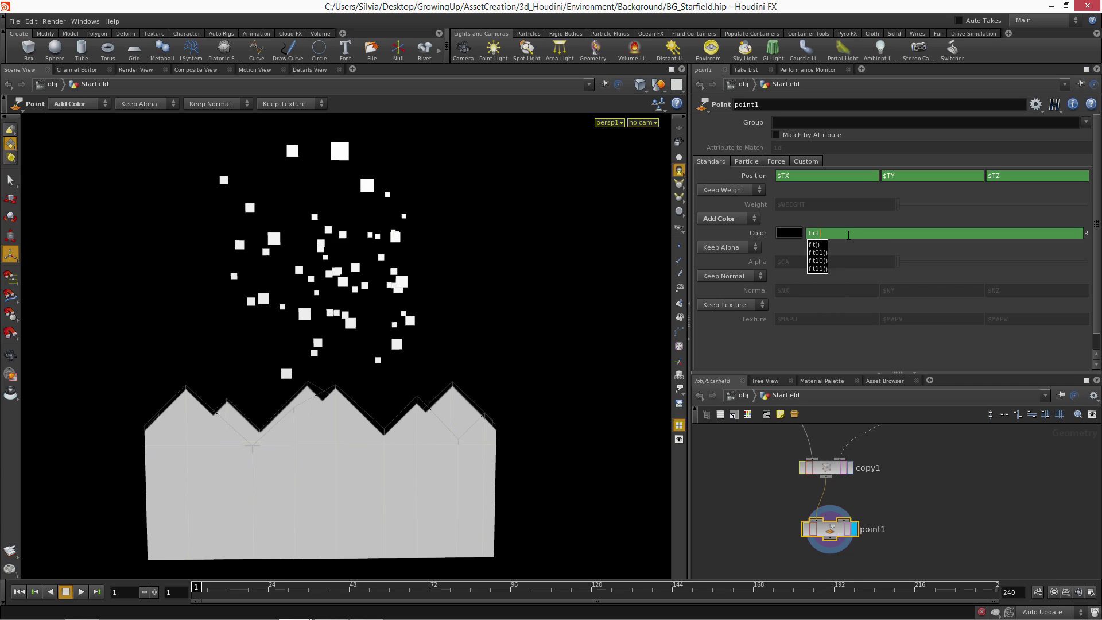
text(01)
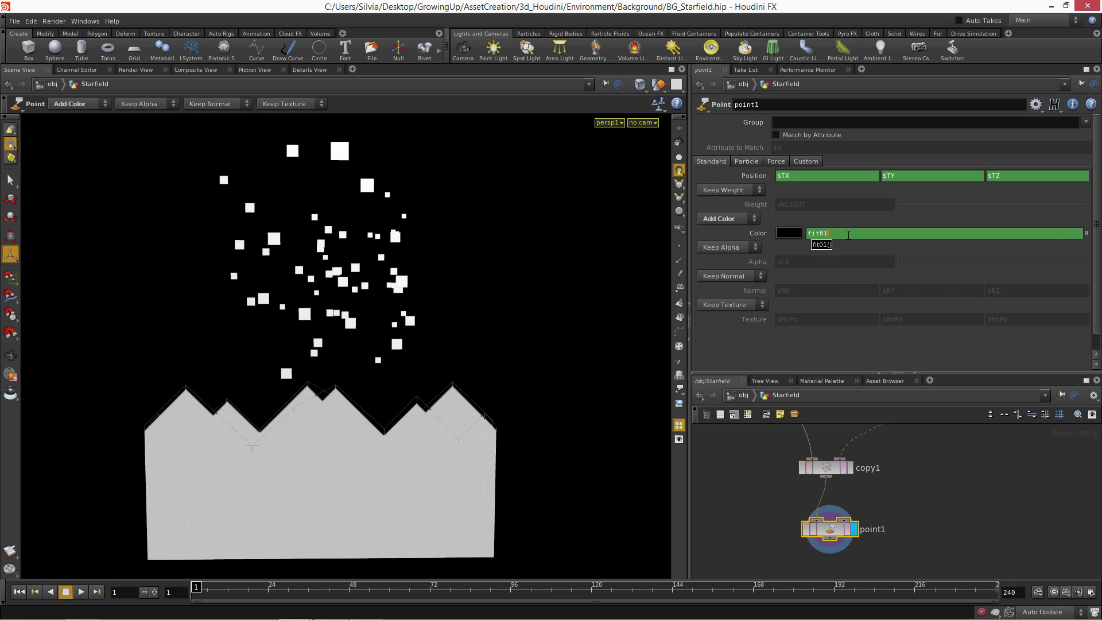
text((rand()
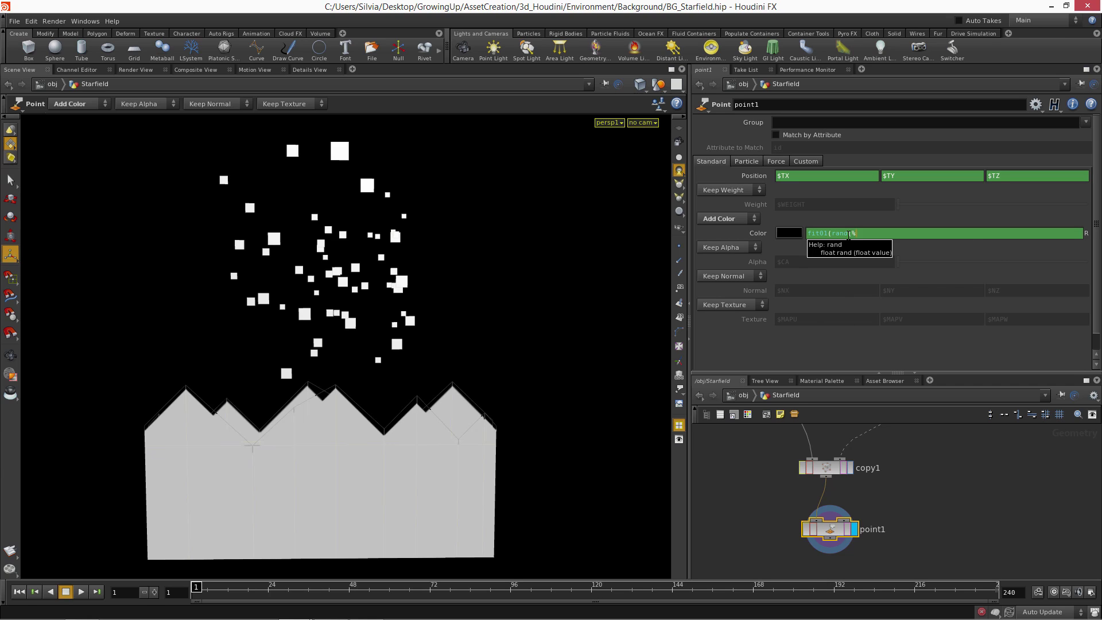
text($TX))
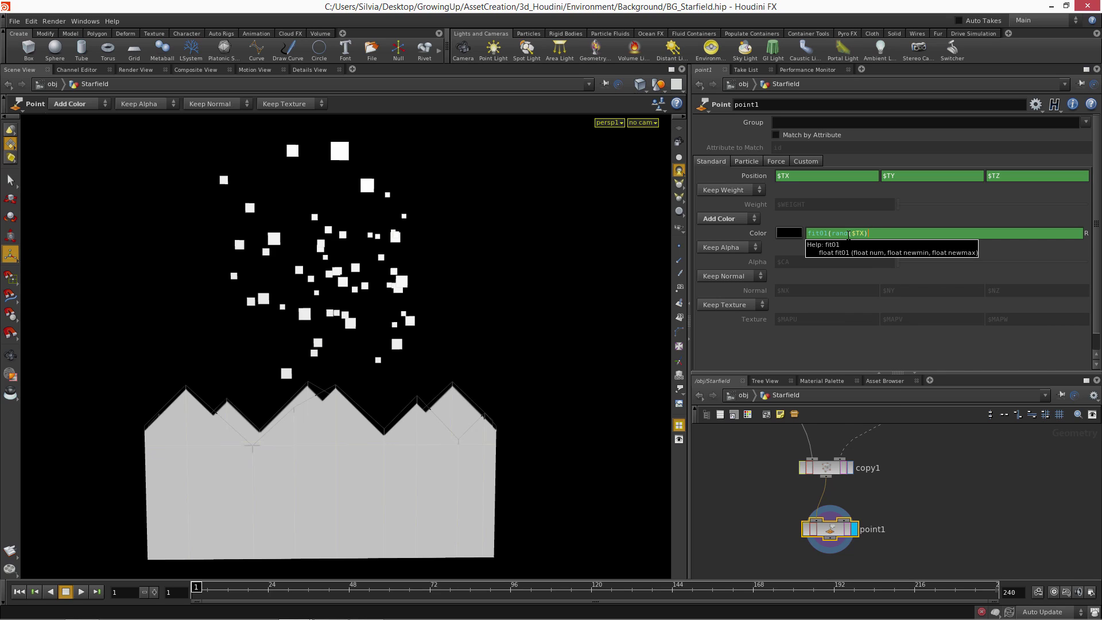
text(, 0.01m)
key(BackSpace)
text(, 1)
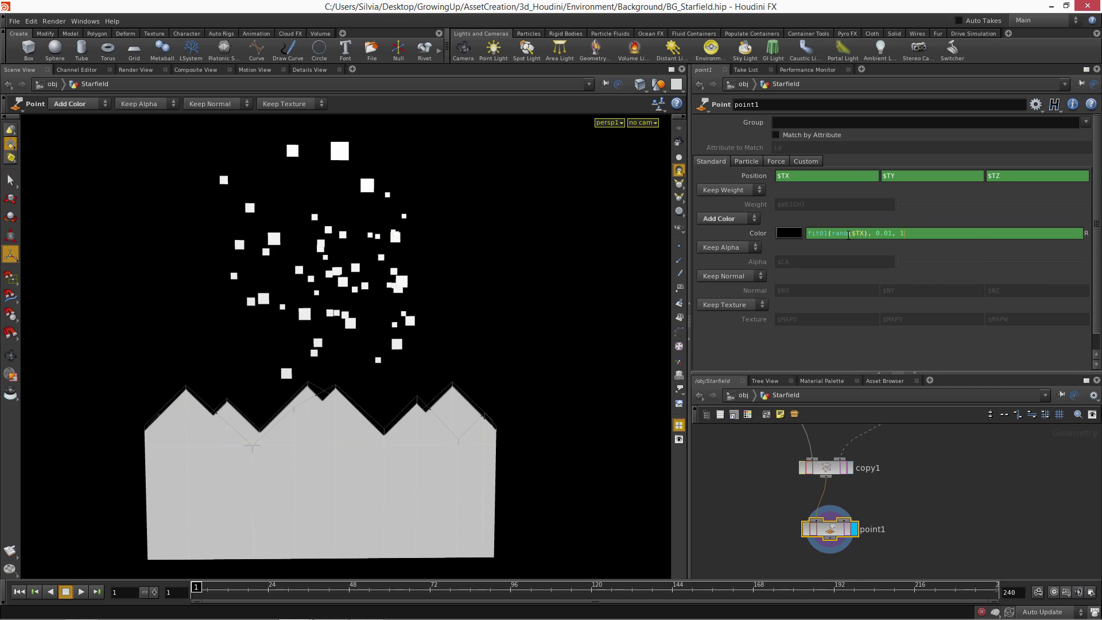
key(Return)
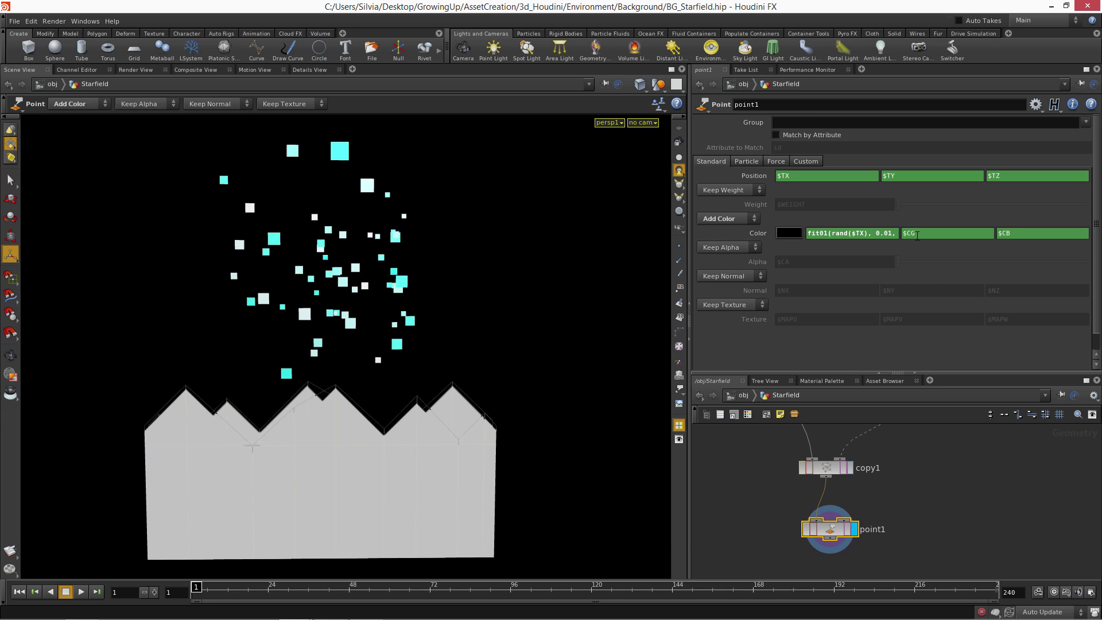
Step: Delete the channels on the Point node's green and blue color components and examine the stars' colors
click(897, 233)
key(Return)
right_click(930, 235)
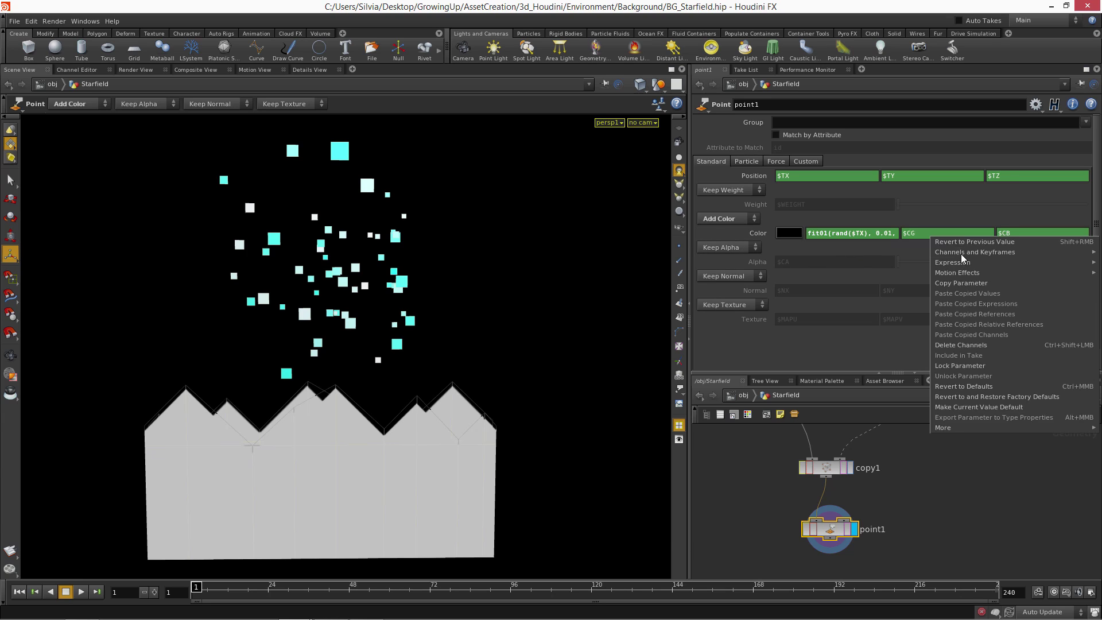
click(969, 345)
right_click(964, 233)
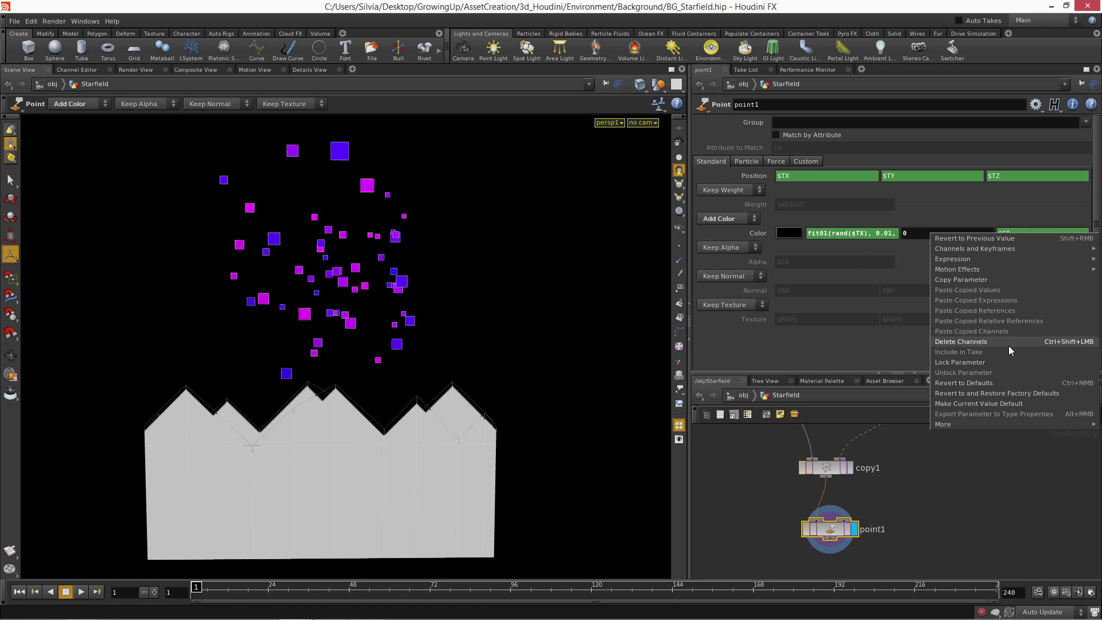
click(1001, 344)
alt+drag(388, 241, 491, 315)
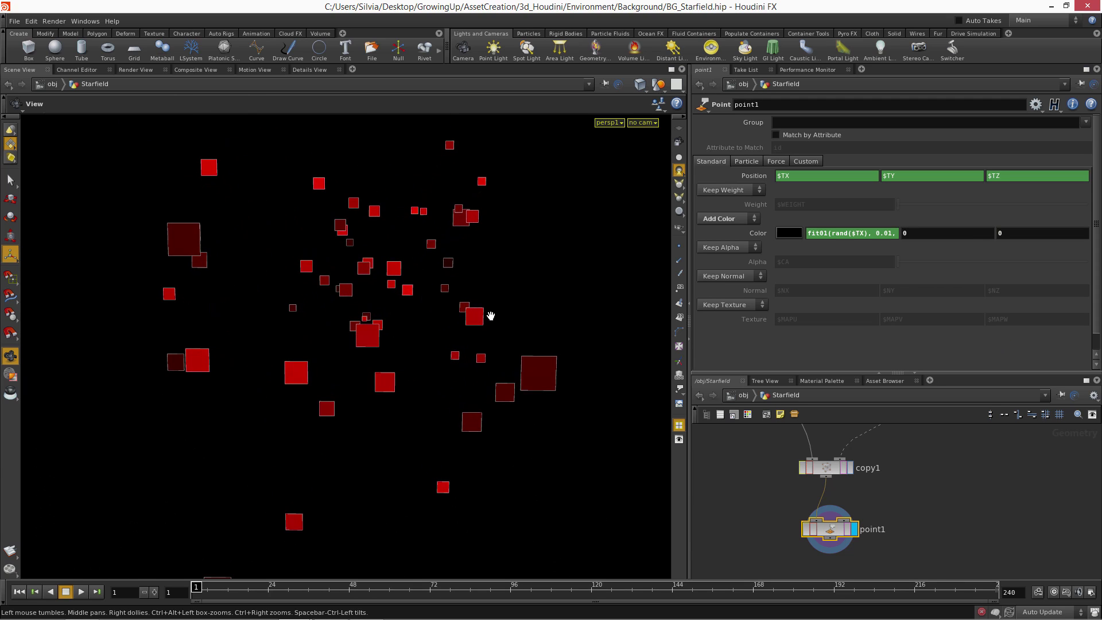
Step: Try $PT instead of $TX in the Point node's red color expression and inspect the shading across individual stars
key(Return)
alt+drag(310, 268, 270, 263)
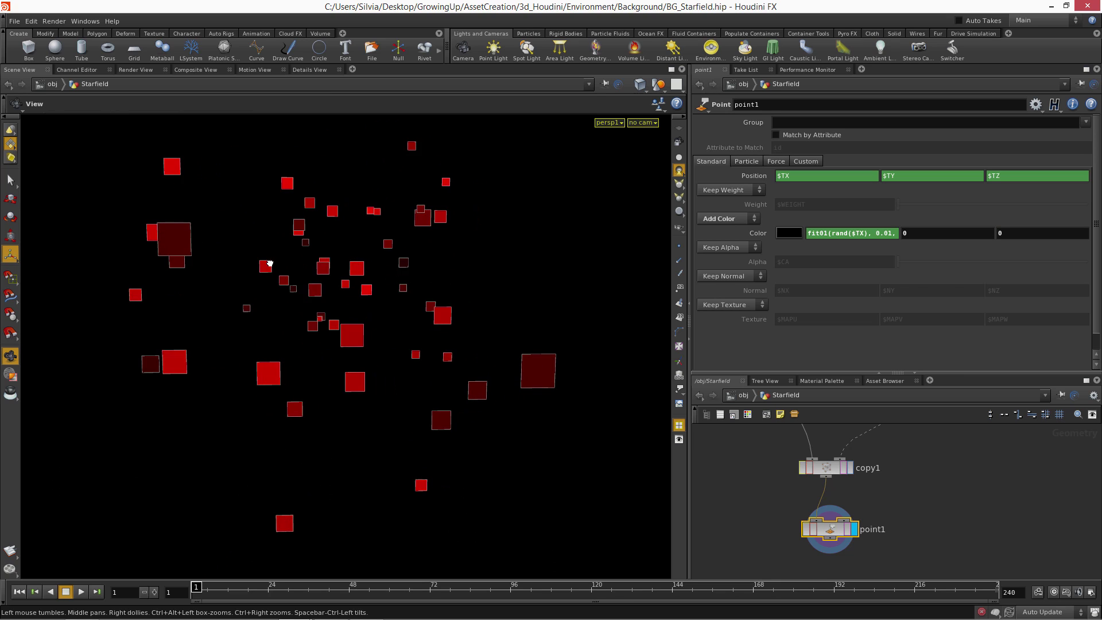
alt+middle_drag(270, 263, 374, 326)
drag(238, 305, 253, 342)
key(Return)
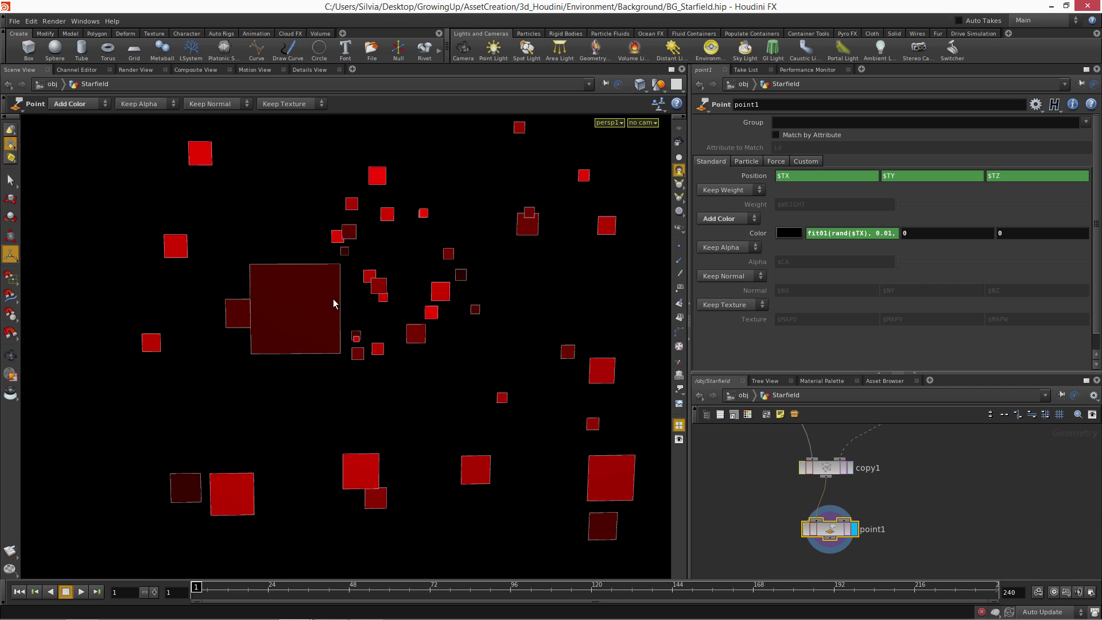
click(860, 233)
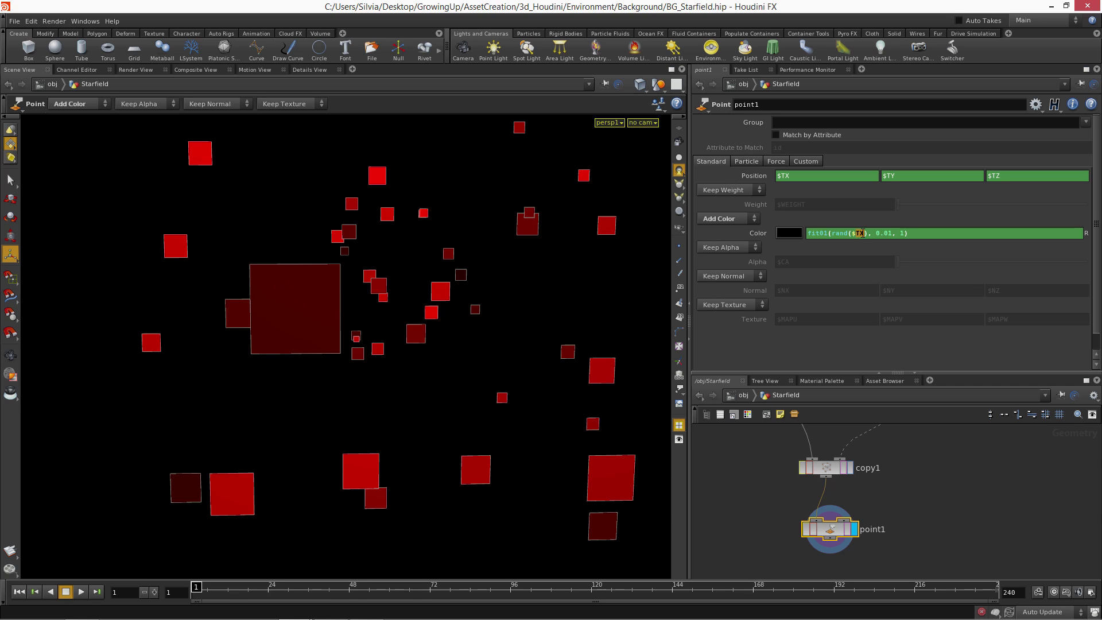
text(PT)
key(Return)
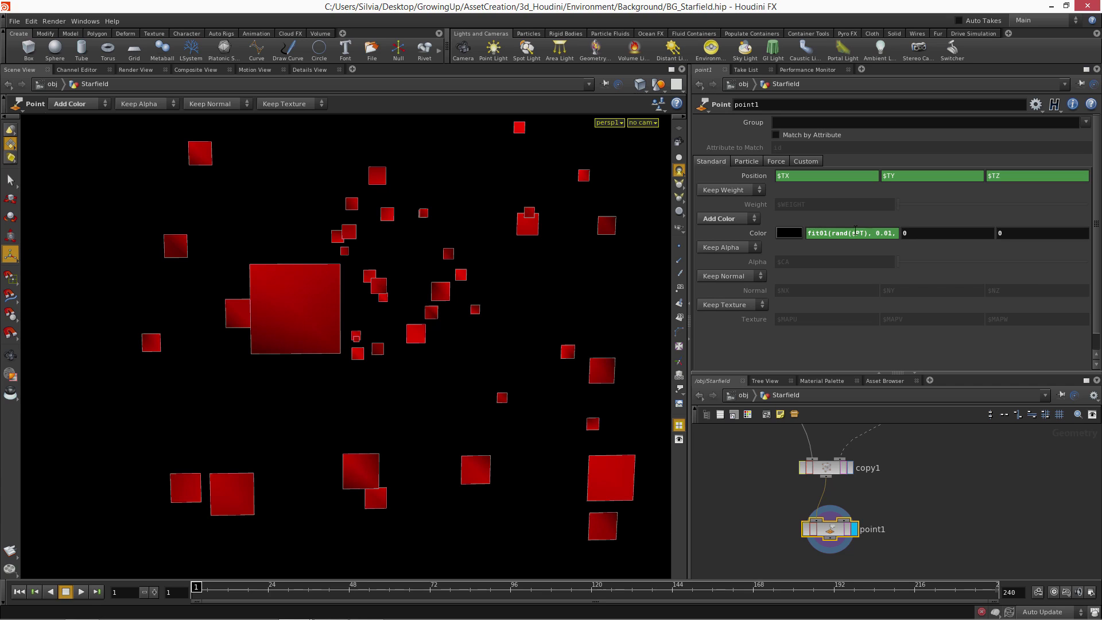
alt+right_drag(551, 336, 288, 231)
alt+middle_drag(288, 231, 418, 273)
key(Return)
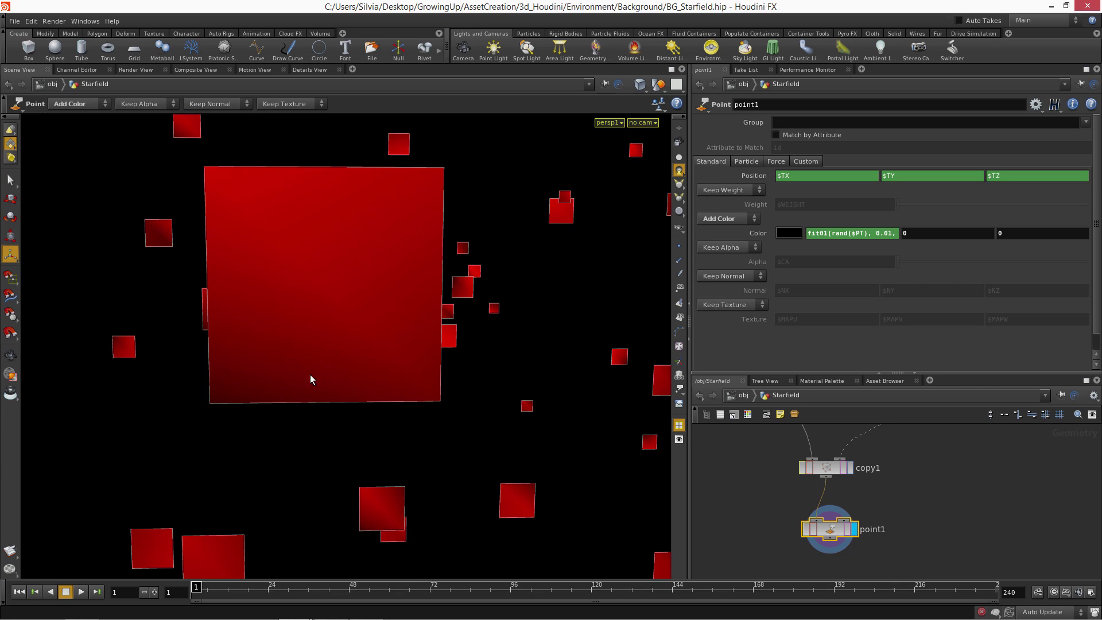
Step: Restore the Point node's red color expression to fit01(rand($TX), 0.01, 1)
click(863, 234)
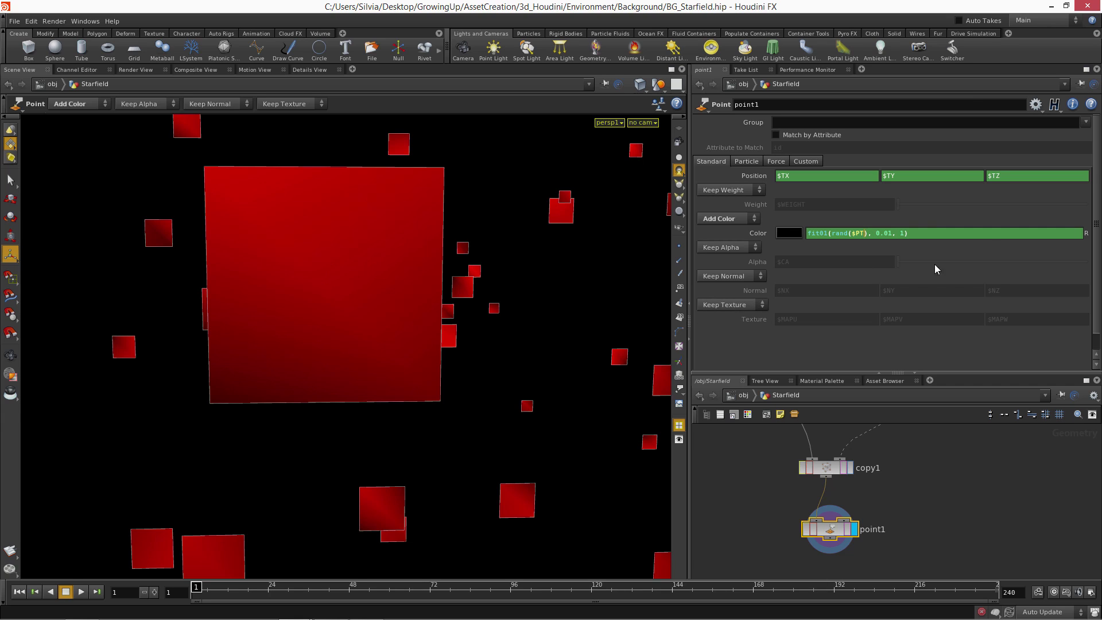
key(BackSpace)
key(BackSpace)
text(TX)
key(Return)
key(Escape)
scroll(241, 381, down, 10)
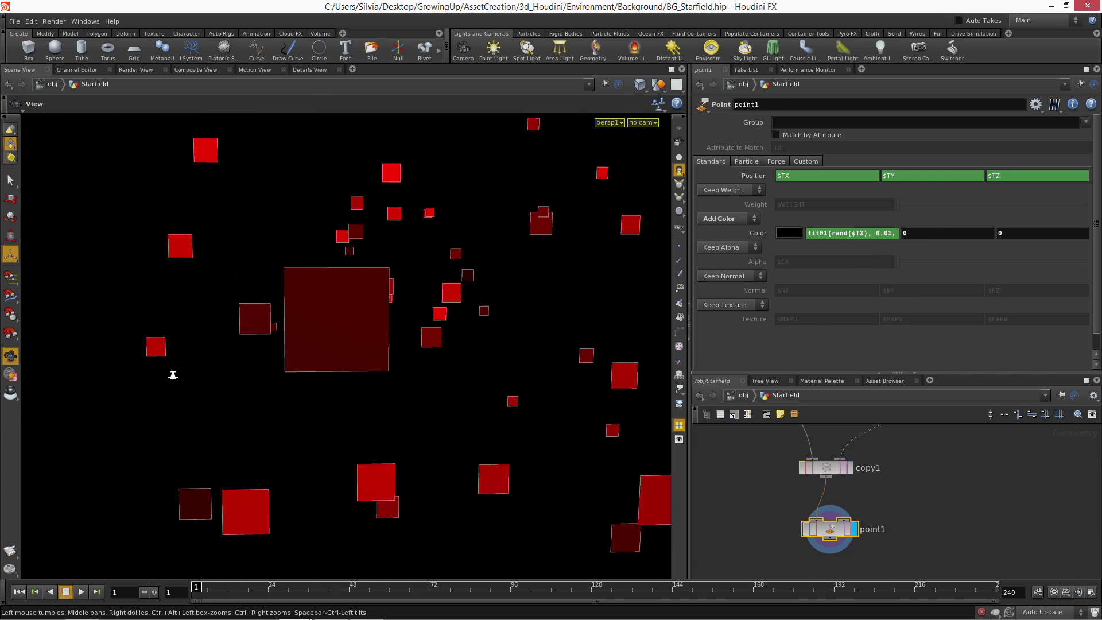
right_drag(331, 363, 361, 364)
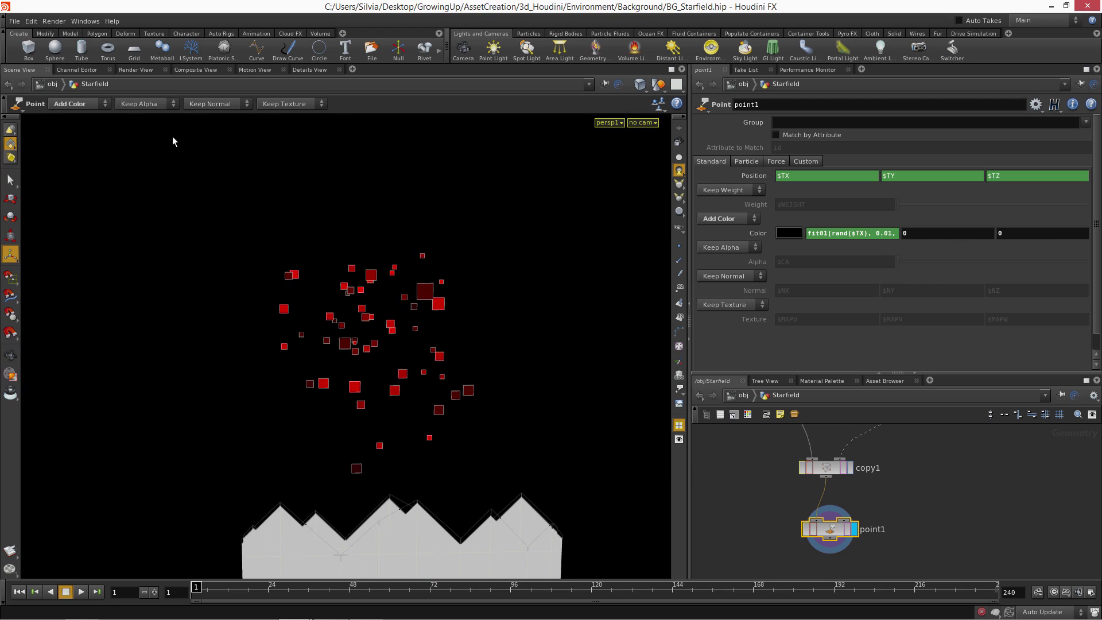
Step: Examine the Cd[r] values in the point attribute spreadsheet, comparing the four points of each star
click(307, 70)
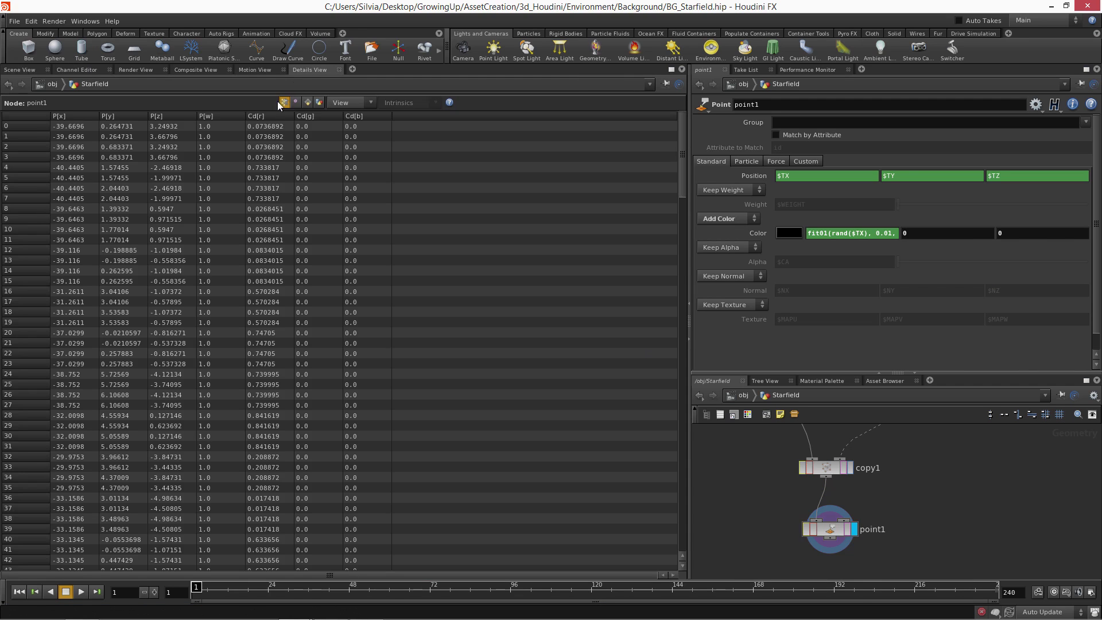
click(266, 167)
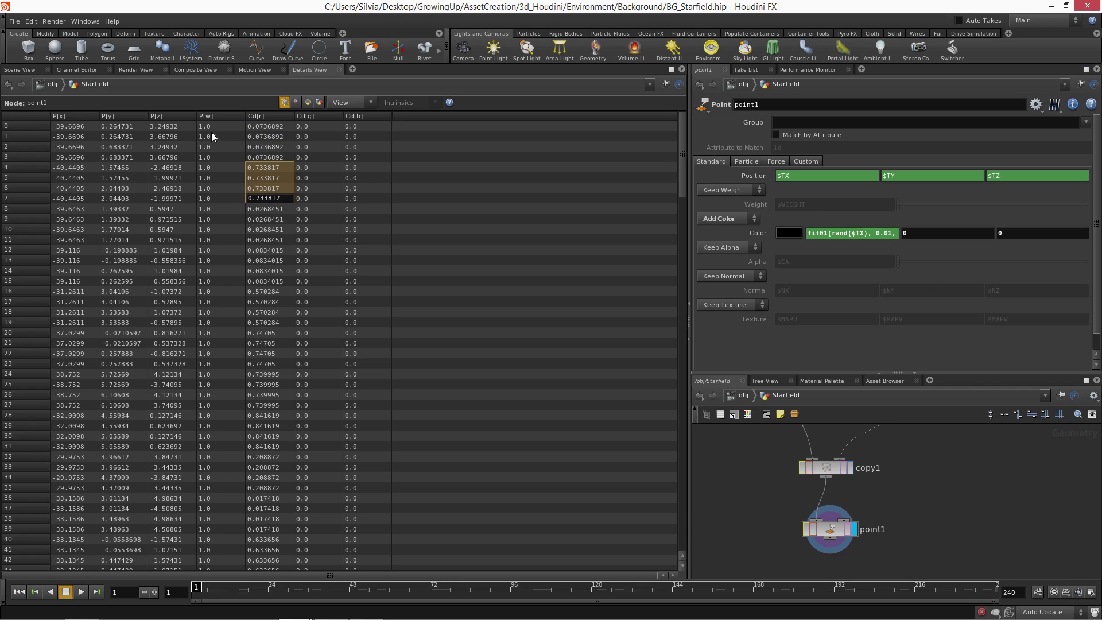
click(263, 126)
shift+click(265, 161)
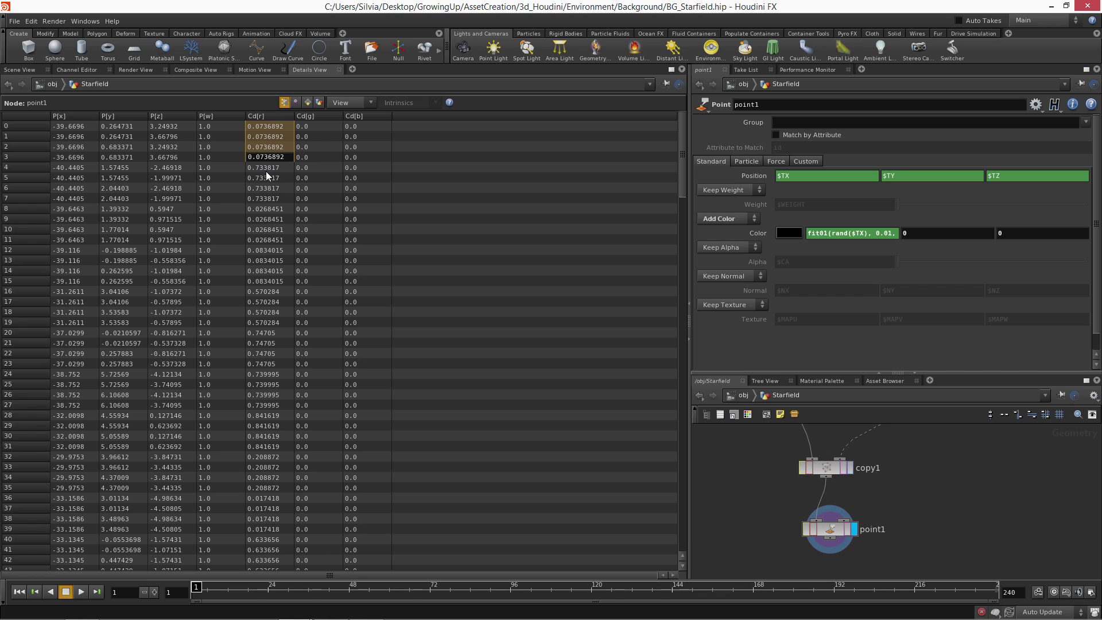
click(266, 171)
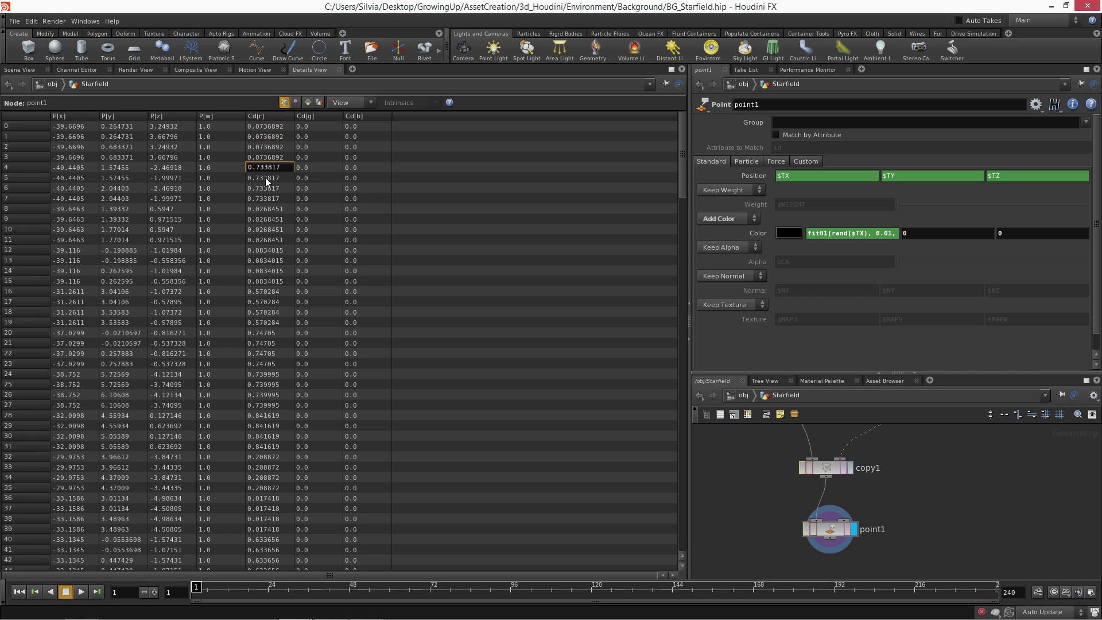
shift+click(269, 198)
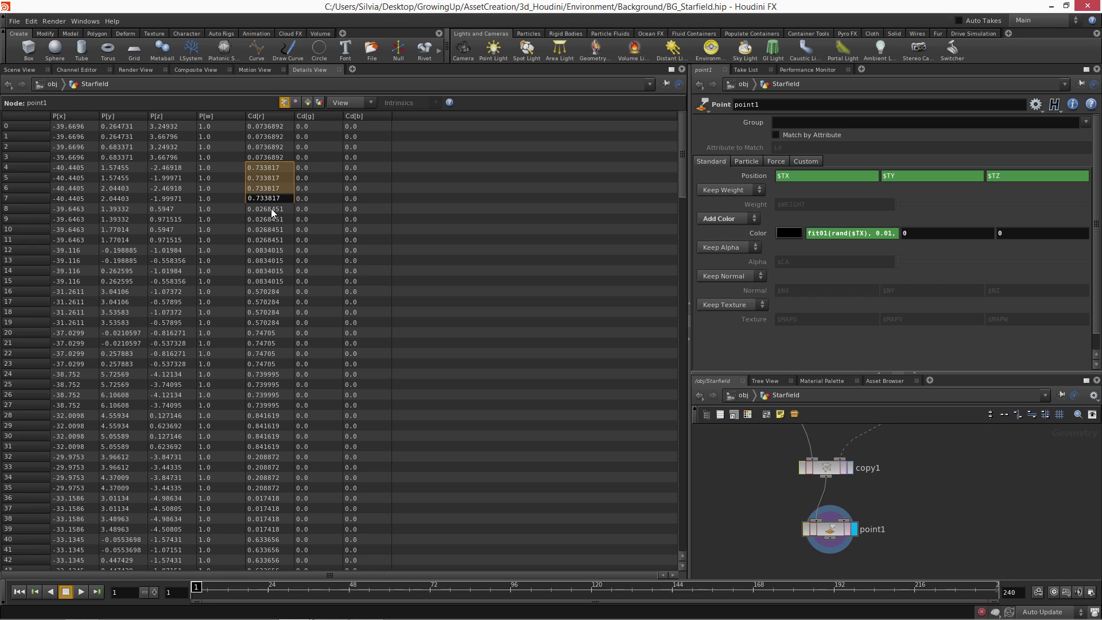
click(272, 209)
shift+click(274, 240)
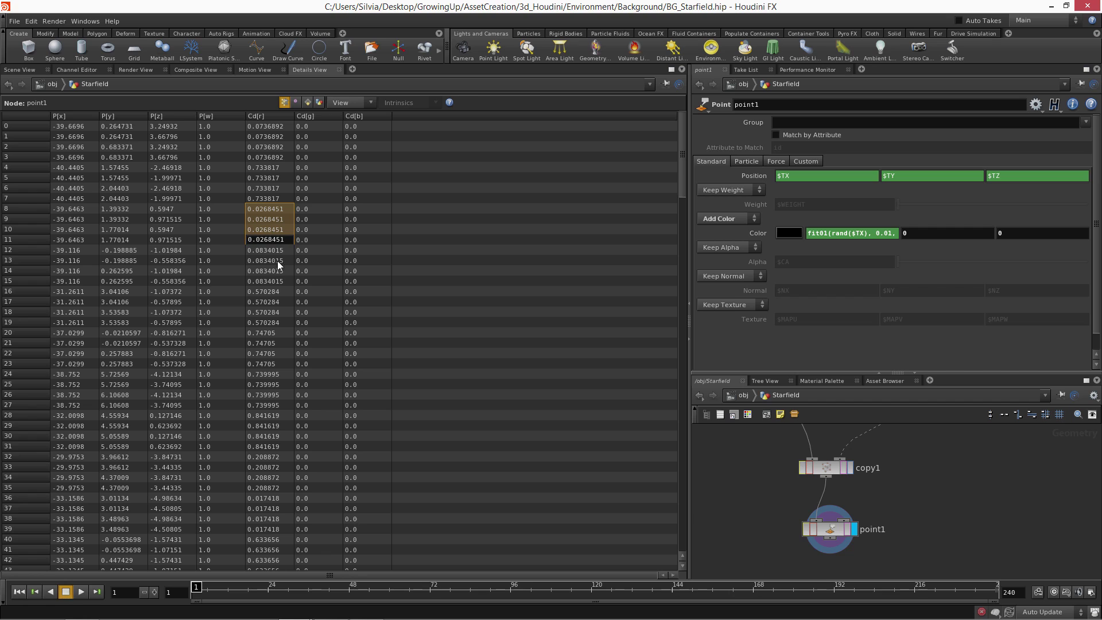
scroll(305, 316, down, 9)
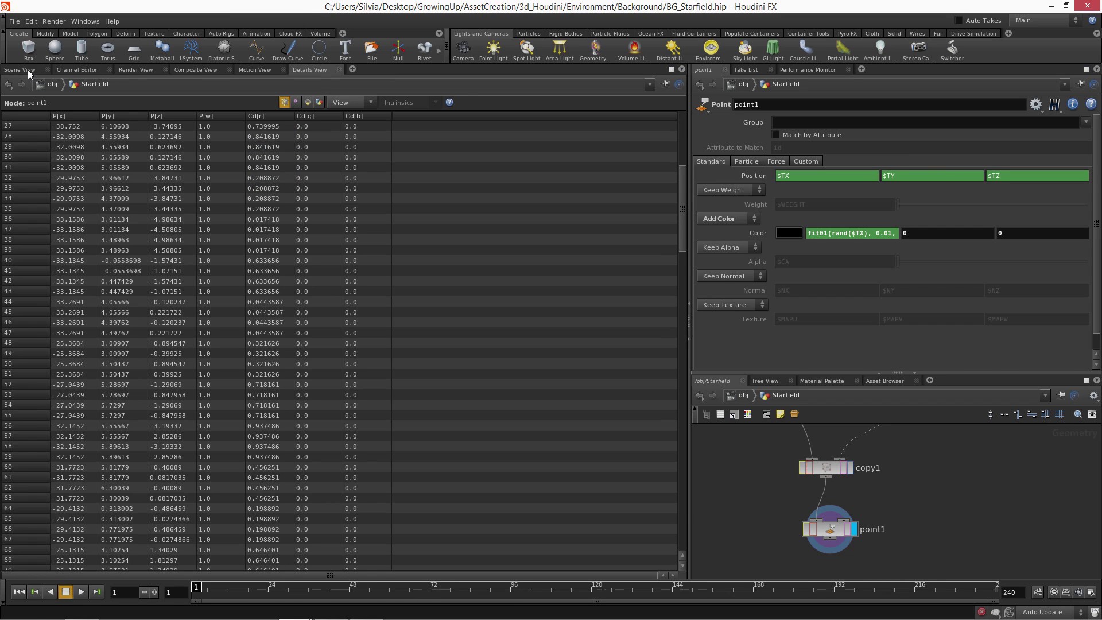
Step: Return to the 3D scene and examine the colored stars together with the mountain background
click(28, 70)
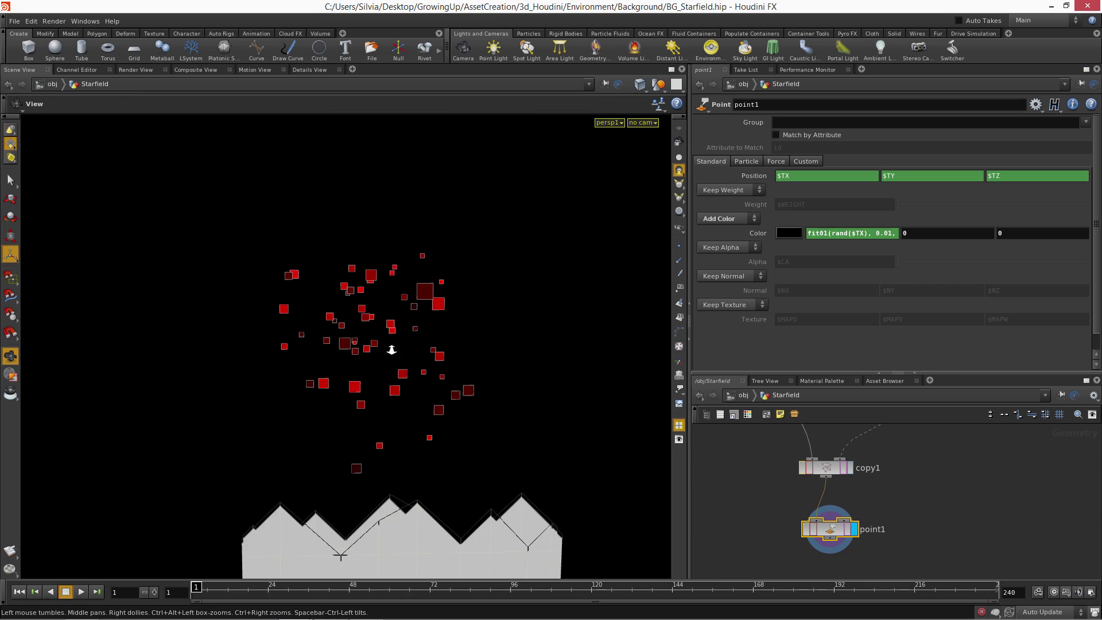
right_drag(449, 353, 477, 339)
right_drag(327, 305, 252, 258)
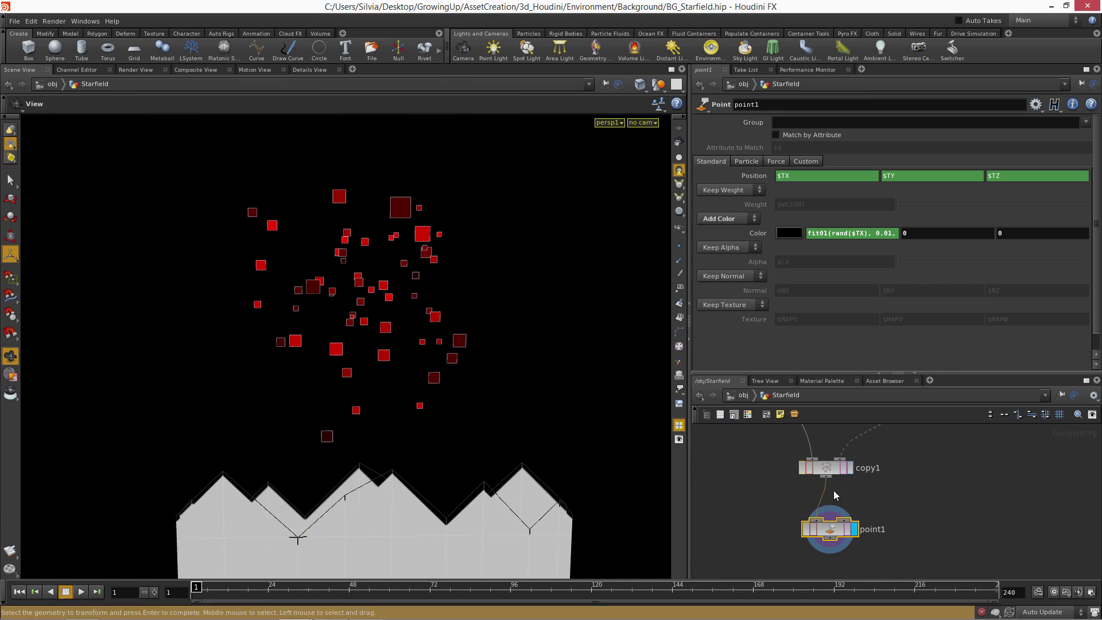
middle_drag(746, 464, 820, 518)
scroll(814, 494, down, 3)
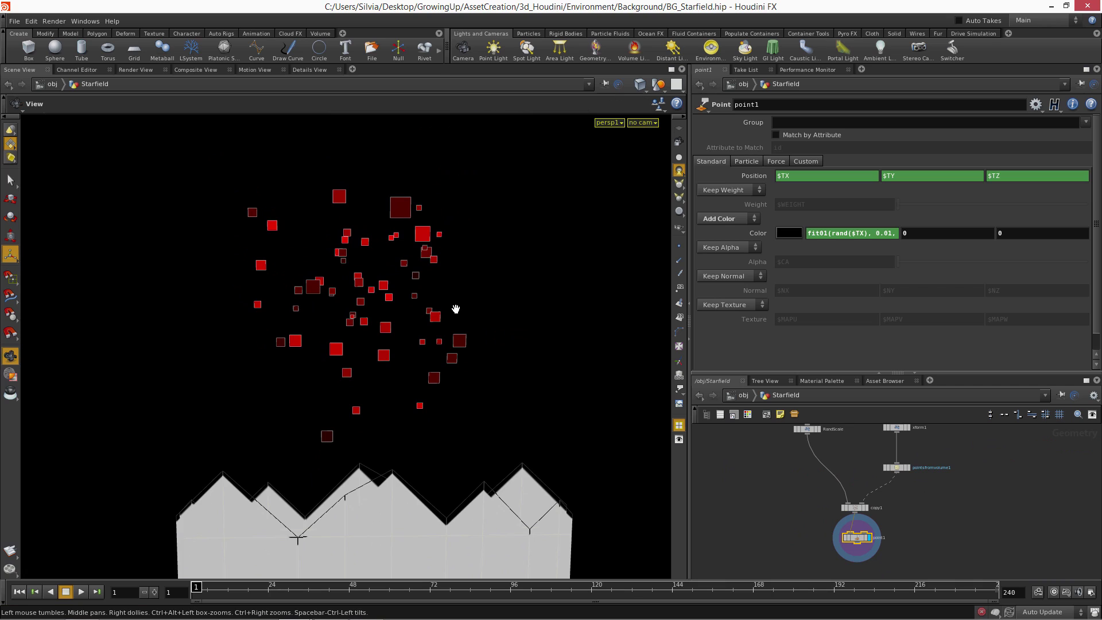
alt+right_drag(489, 310, 352, 317)
middle_drag(352, 317, 374, 335)
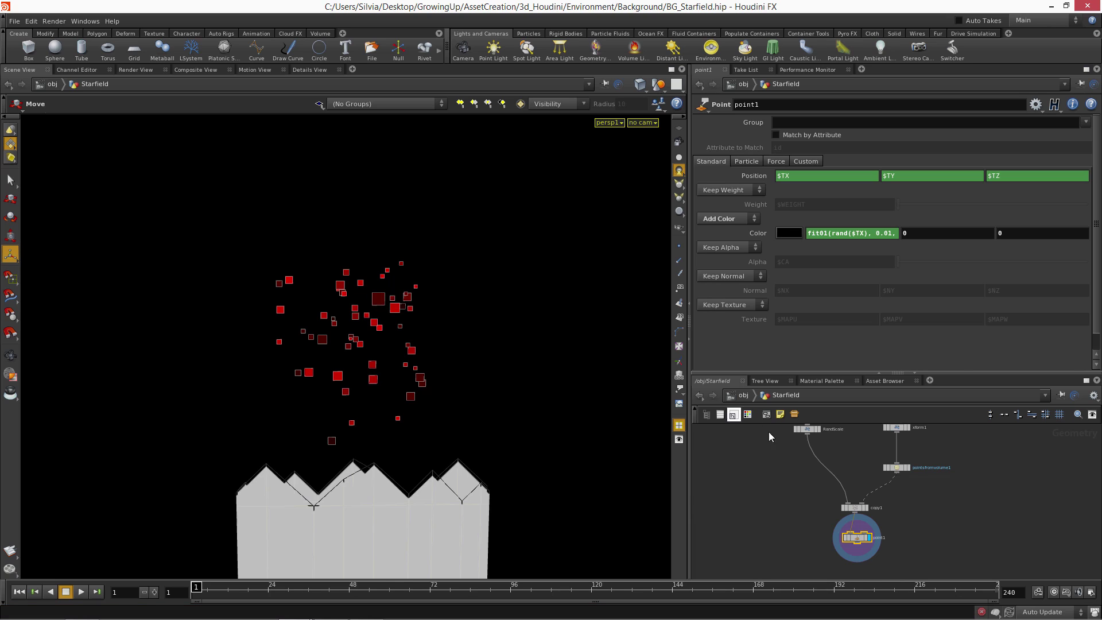
Step: Insert a UV Project node between RandScale and copy1 and line it up below RandScale
scroll(769, 431, down, 3)
scroll(796, 499, up, 2)
scroll(796, 499, up, 5)
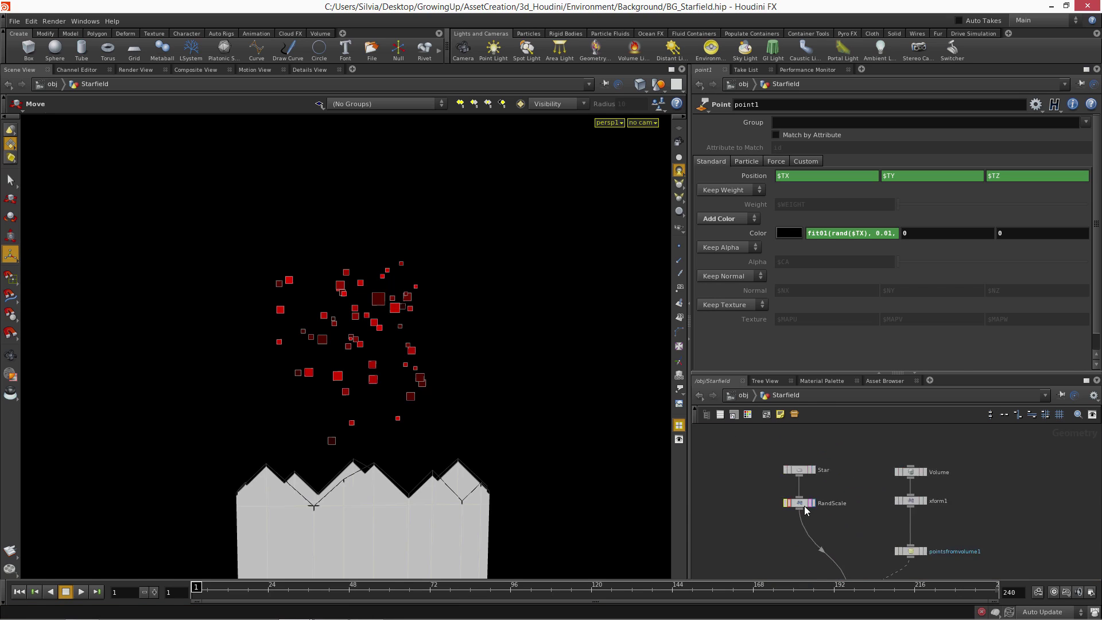
click(796, 500)
drag(801, 513, 777, 542)
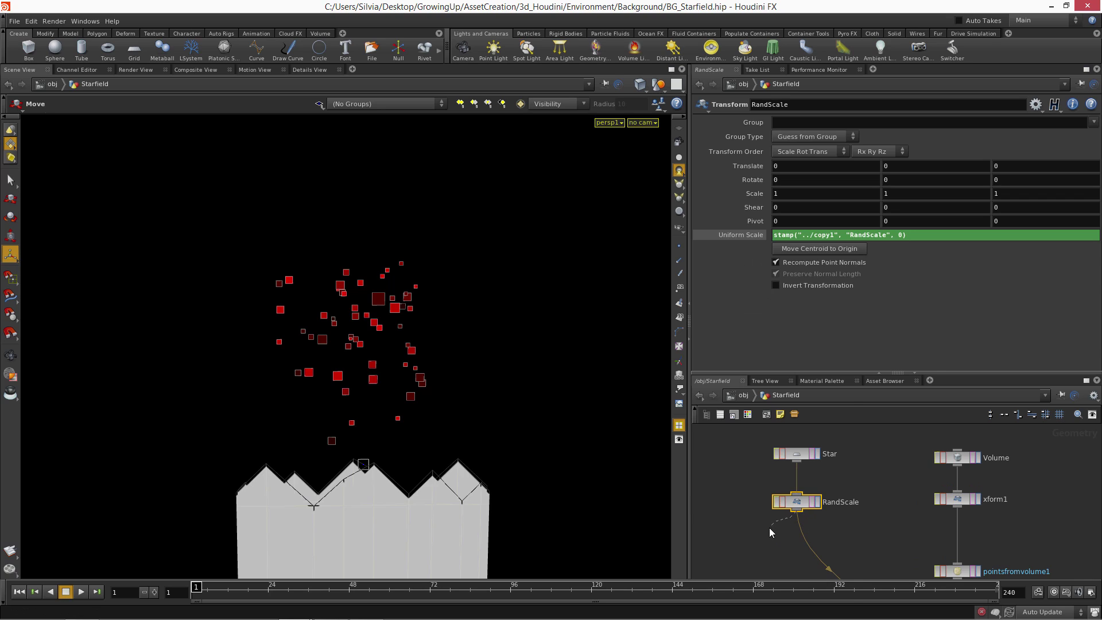
click(769, 528)
text(UVProject)
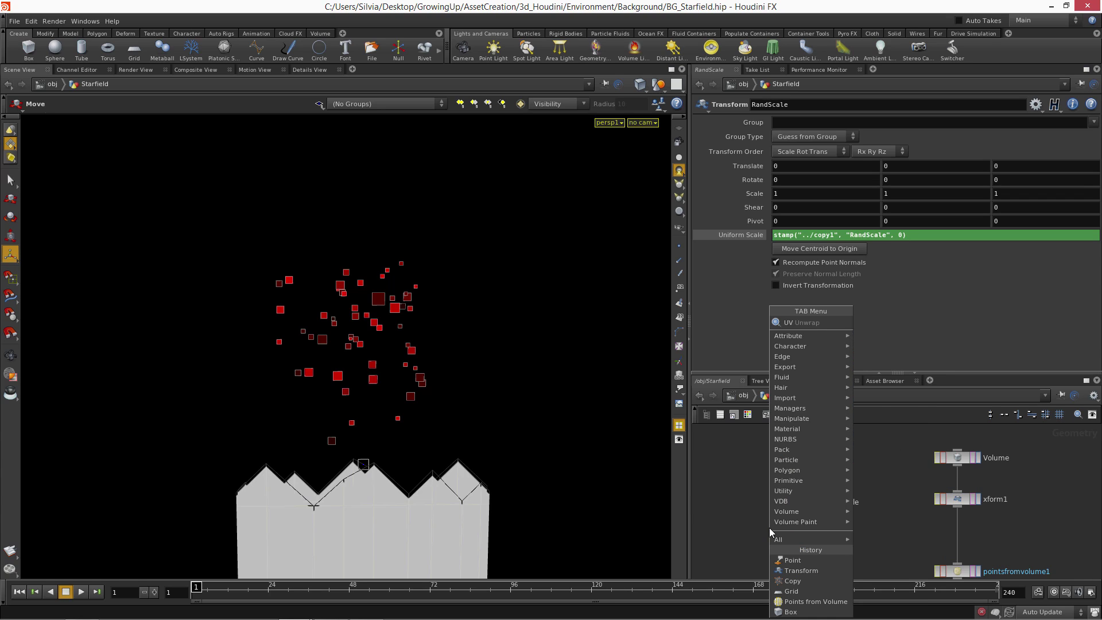
click(879, 322)
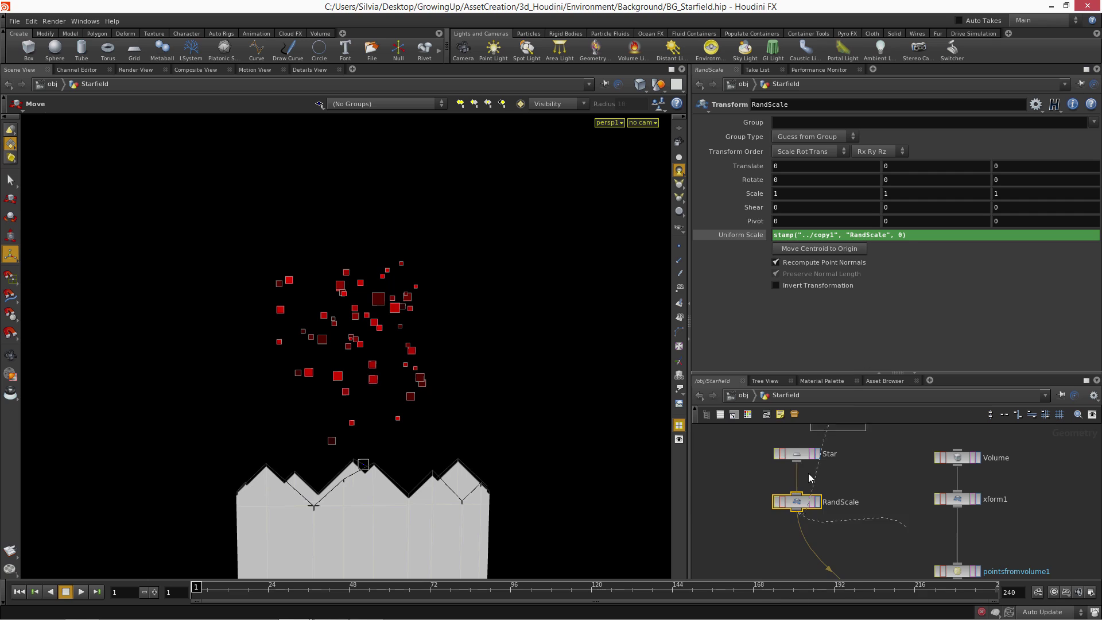
click(808, 543)
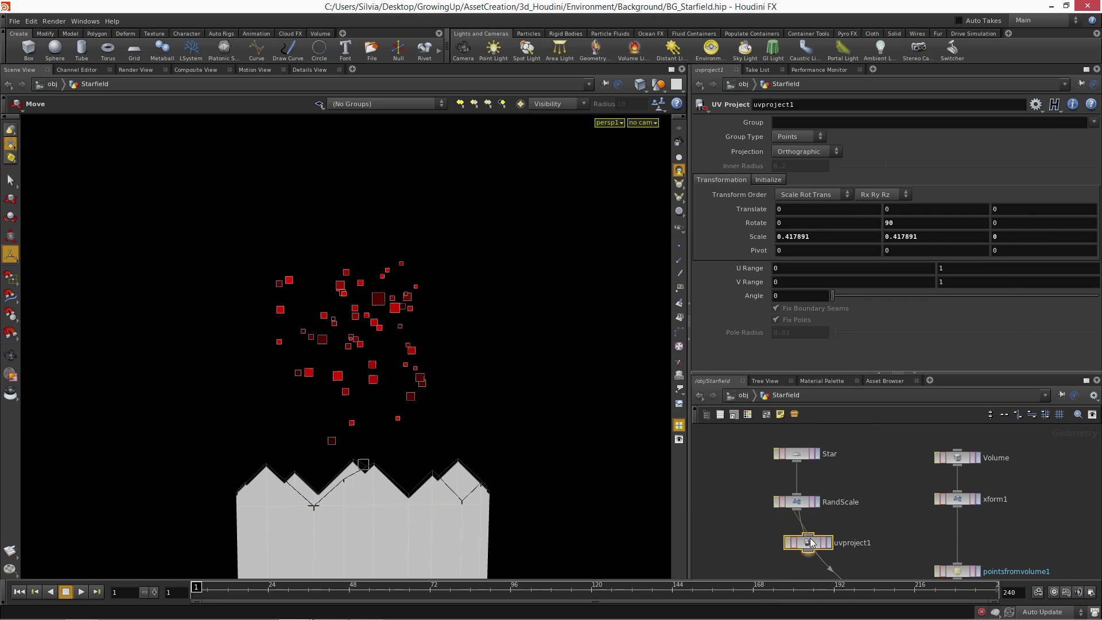
drag(808, 542, 797, 547)
middle_drag(811, 530, 371, 352)
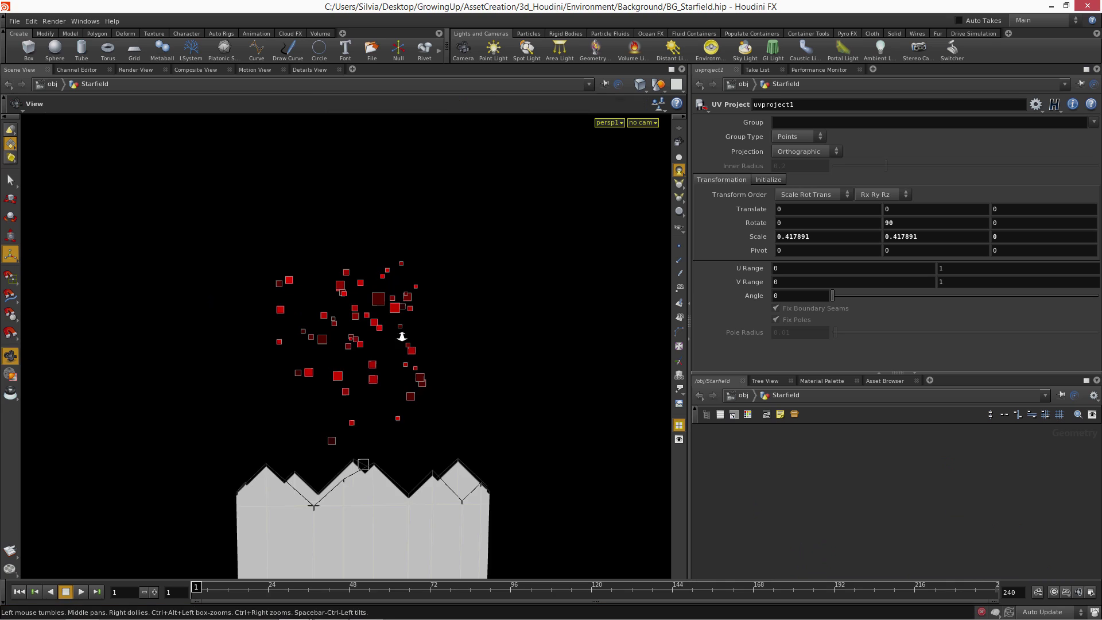
Step: Initialize the UV Project node's projection with the To Best Plane method
alt+right_drag(401, 336, 677, 339)
scroll(853, 504, down, 5)
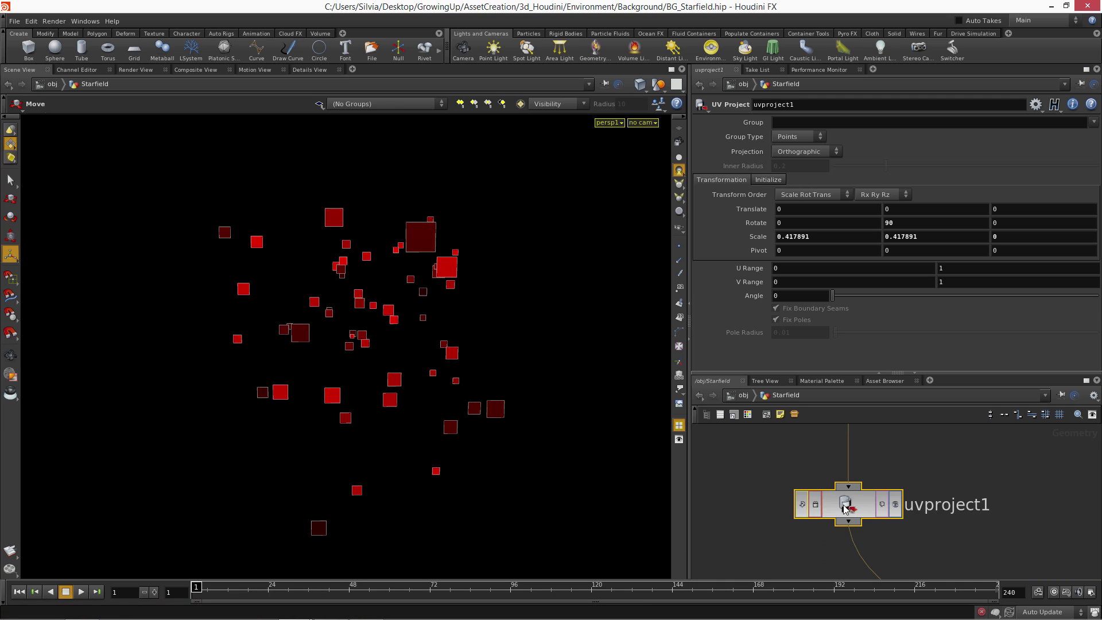
click(771, 177)
click(792, 208)
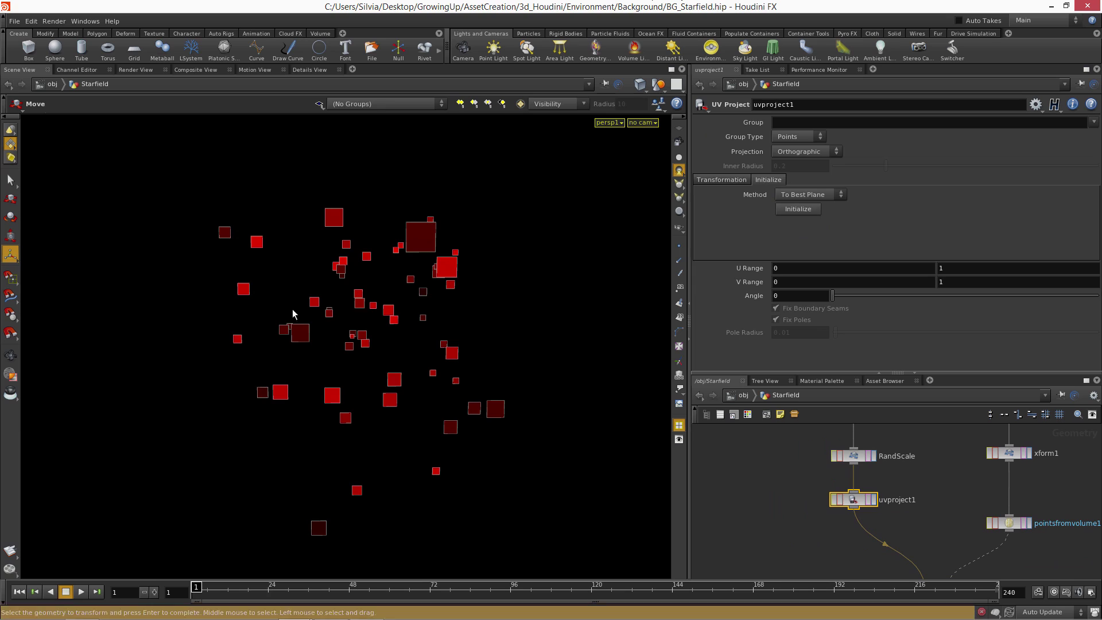
Step: Append a UVQuickShade node to the output of point1 and set the display to it
alt+right_drag(292, 313, 402, 339)
scroll(922, 516, down, 3)
mouse_move(920, 515)
right_down()
mouse_move(890, 480)
mouse_move(918, 511)
right_up()
middle_drag(930, 465, 920, 406)
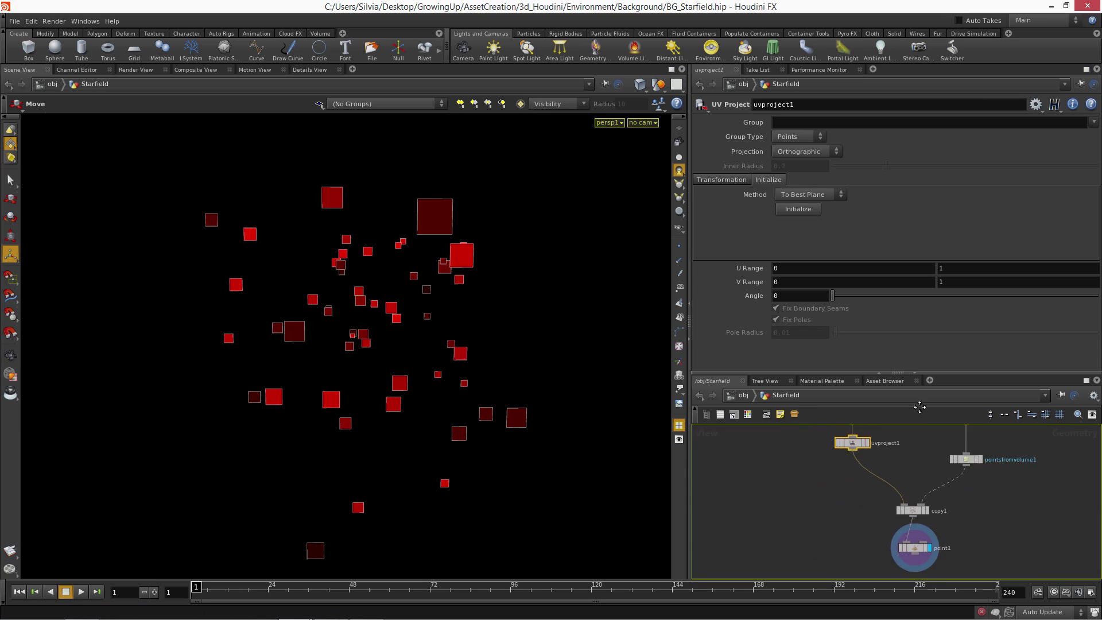
middle_drag(857, 517, 838, 460)
click(892, 495)
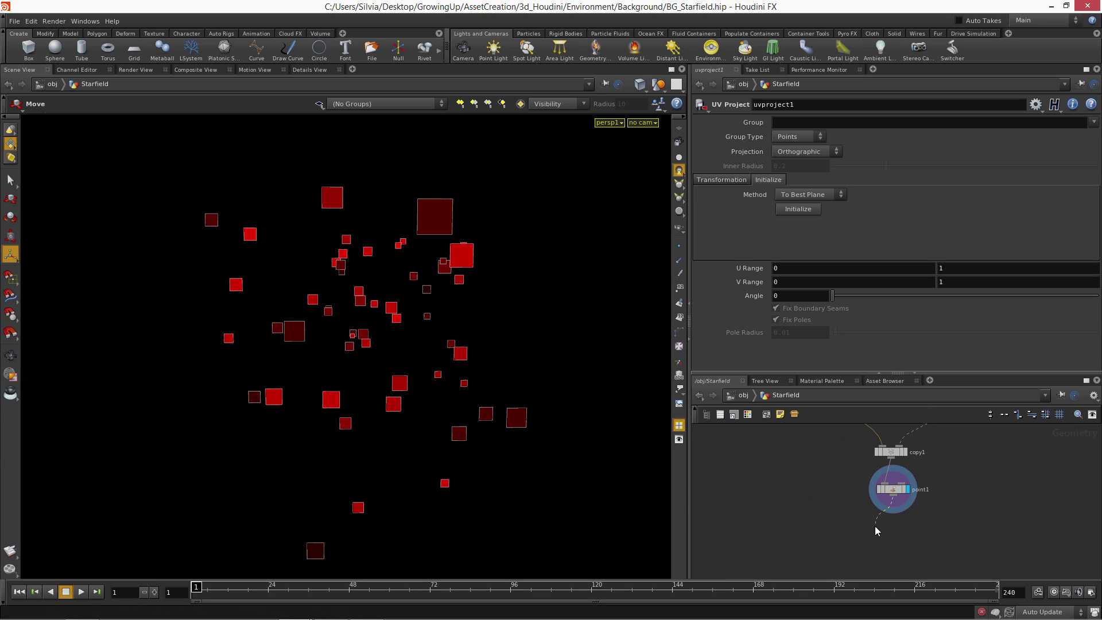
drag(876, 530, 874, 525)
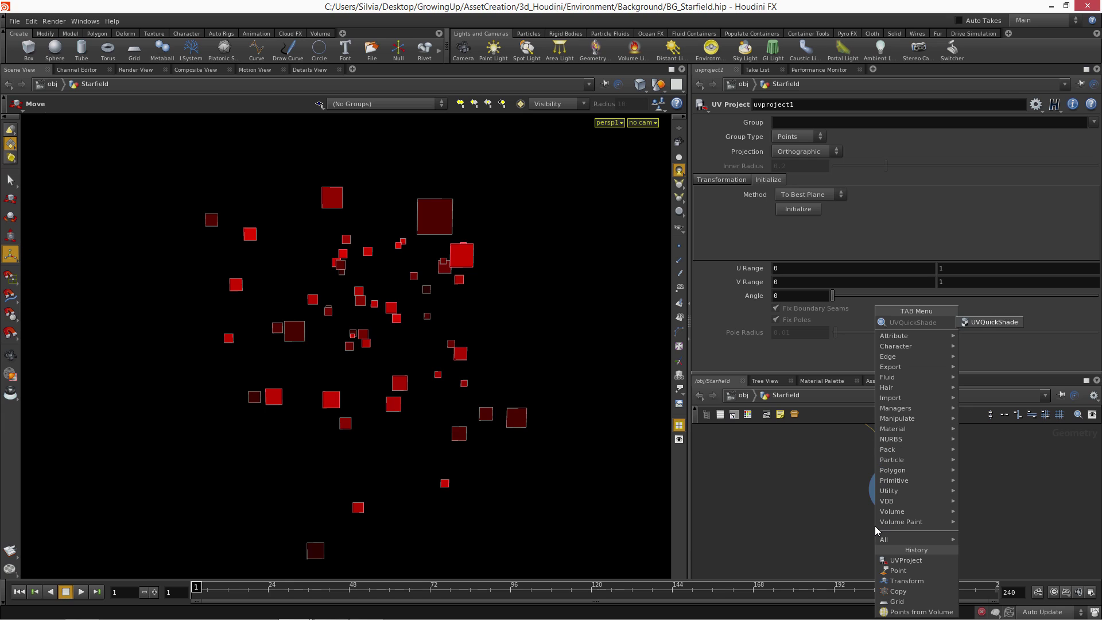
click(993, 322)
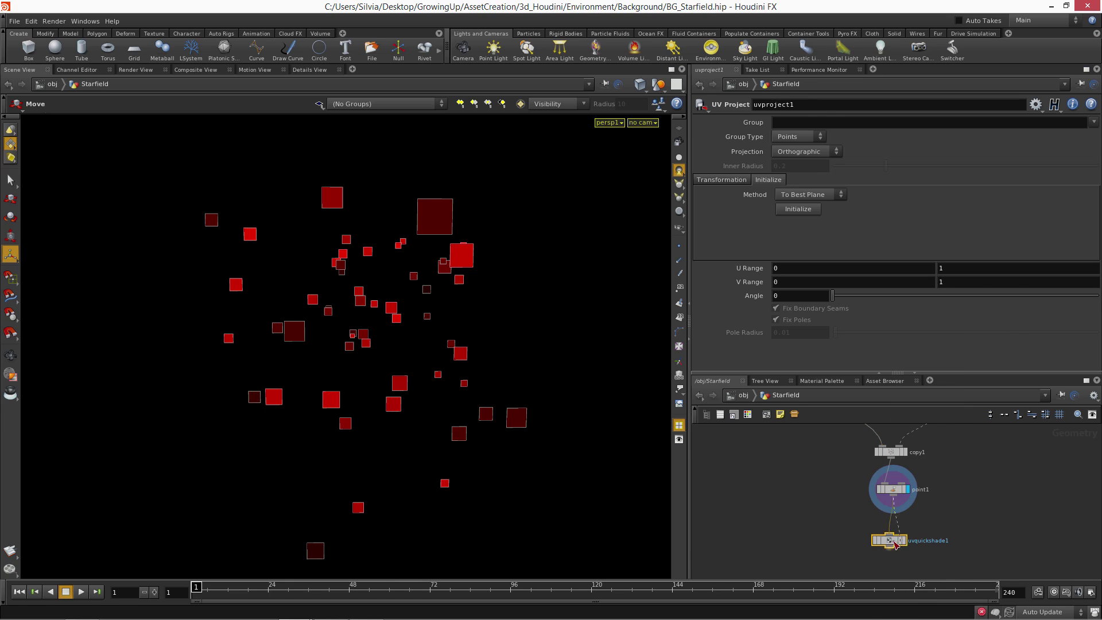
key(Escape)
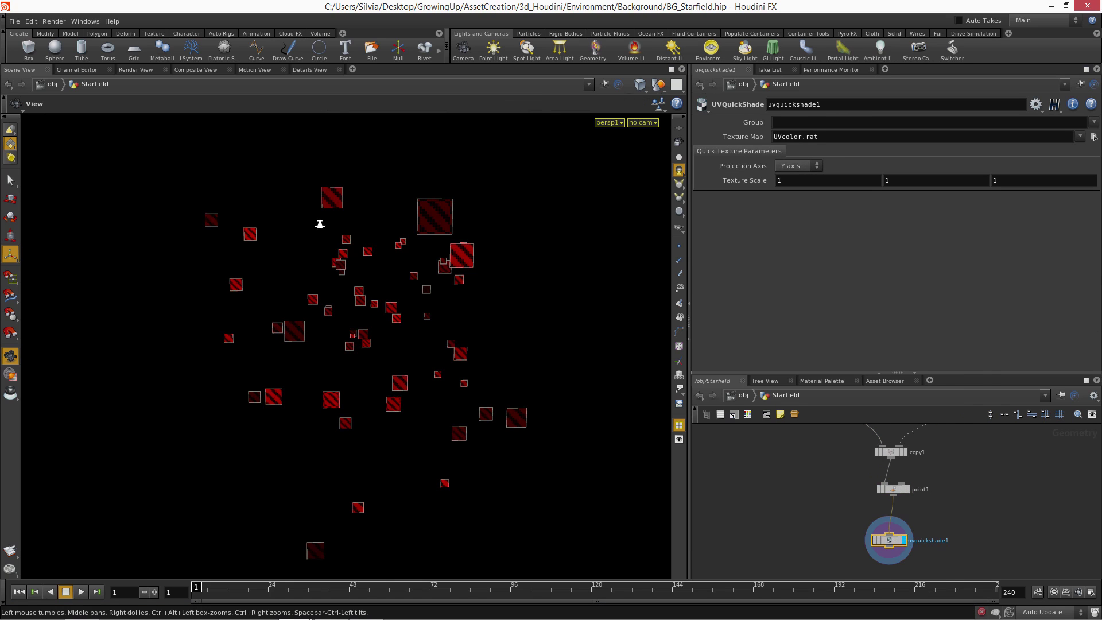
Step: Examine the UV test texture on the stars from close up and from farther away
drag(317, 221, 433, 369)
middle_drag(433, 369, 384, 451)
right_drag(463, 369, 511, 351)
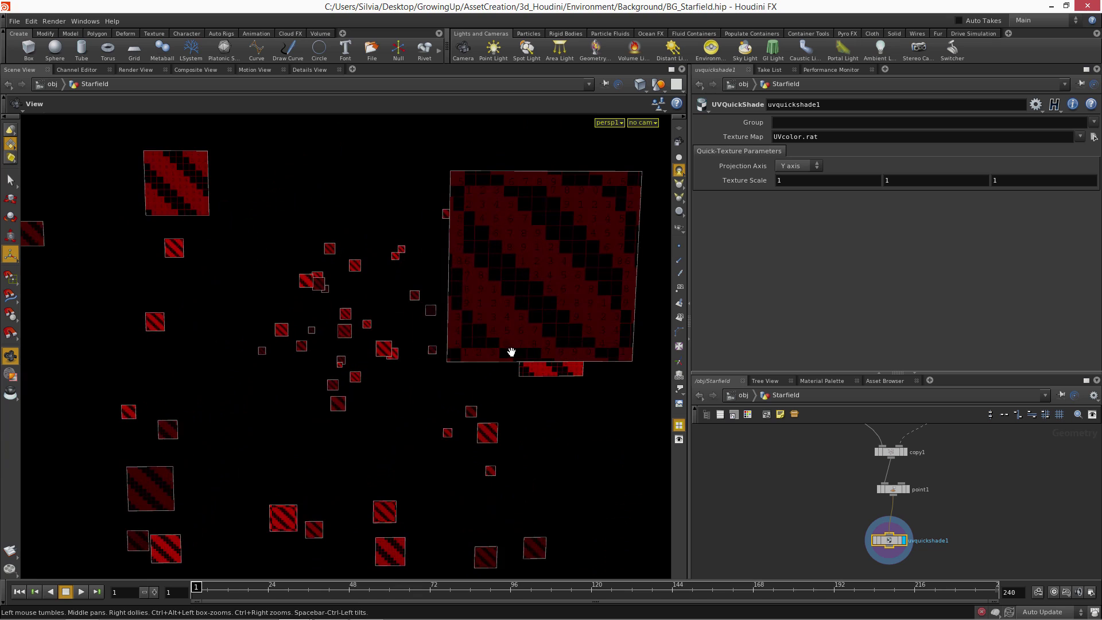
middle_drag(511, 352, 430, 370)
right_drag(454, 366, 474, 359)
key(t)
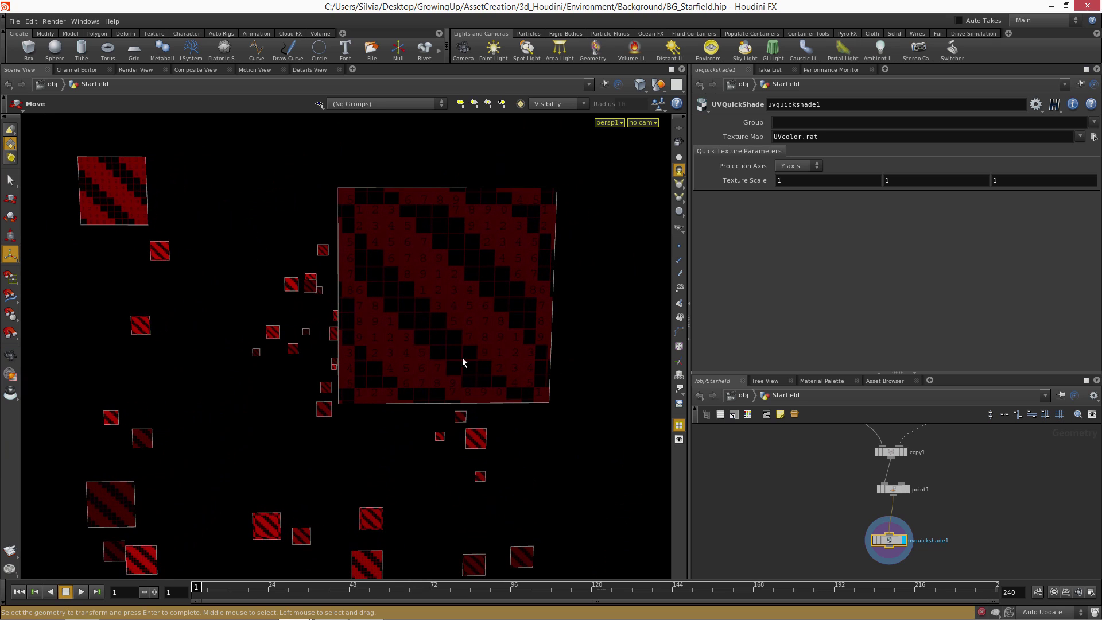
key(space)
mouse_move(312, 310)
right_down()
mouse_move(381, 340)
mouse_move(275, 334)
right_up()
middle_drag(412, 272, 427, 235)
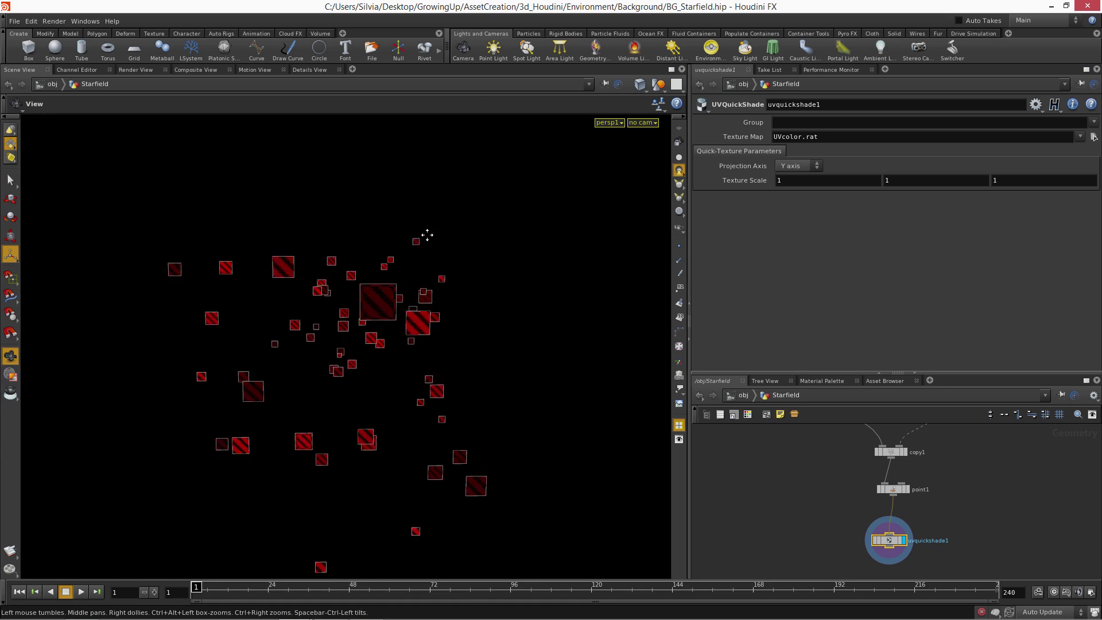
Step: Examine the UV-textured starfield together with the mountain background from farther away and look over its node network
right_drag(427, 235, 315, 241)
key(t)
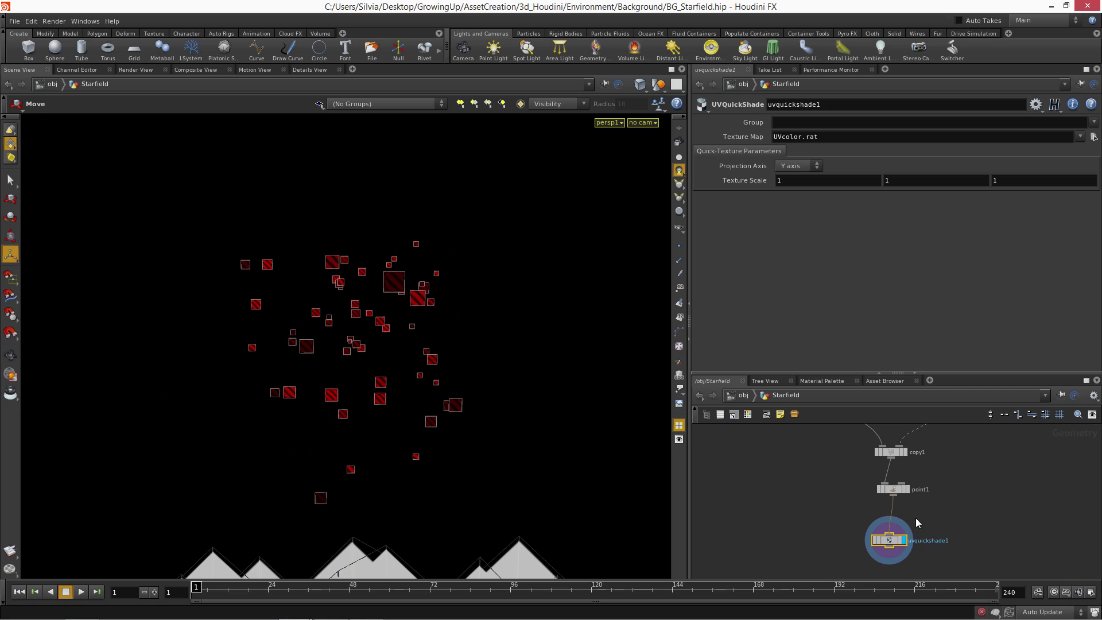
scroll(830, 477, down, 5)
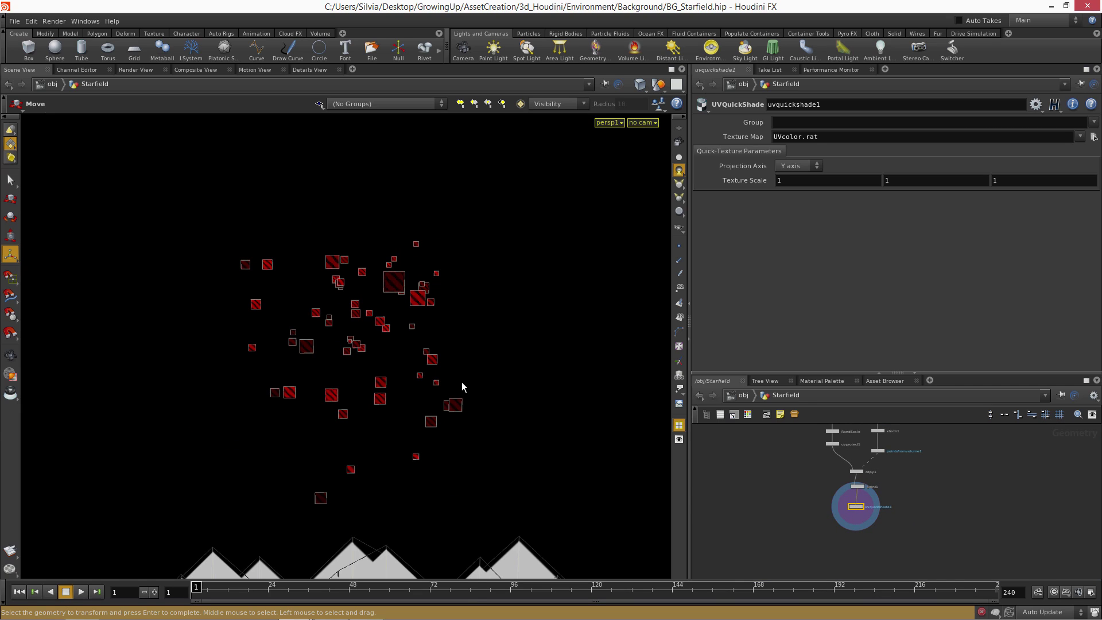
key(space)
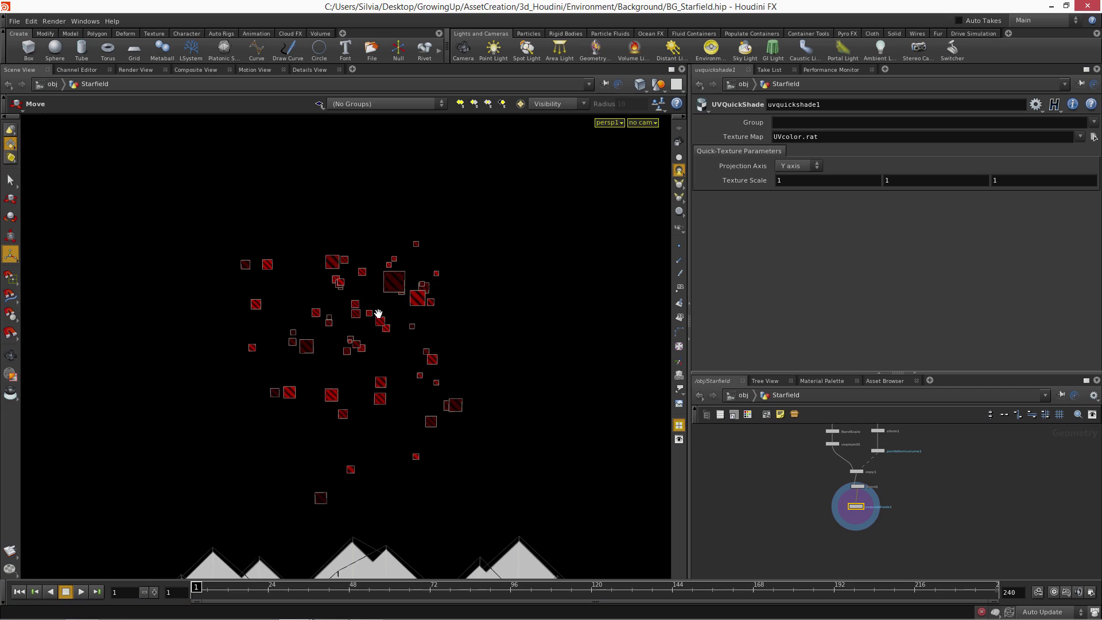
right_drag(377, 313, 375, 308)
scroll(825, 496, up, 5)
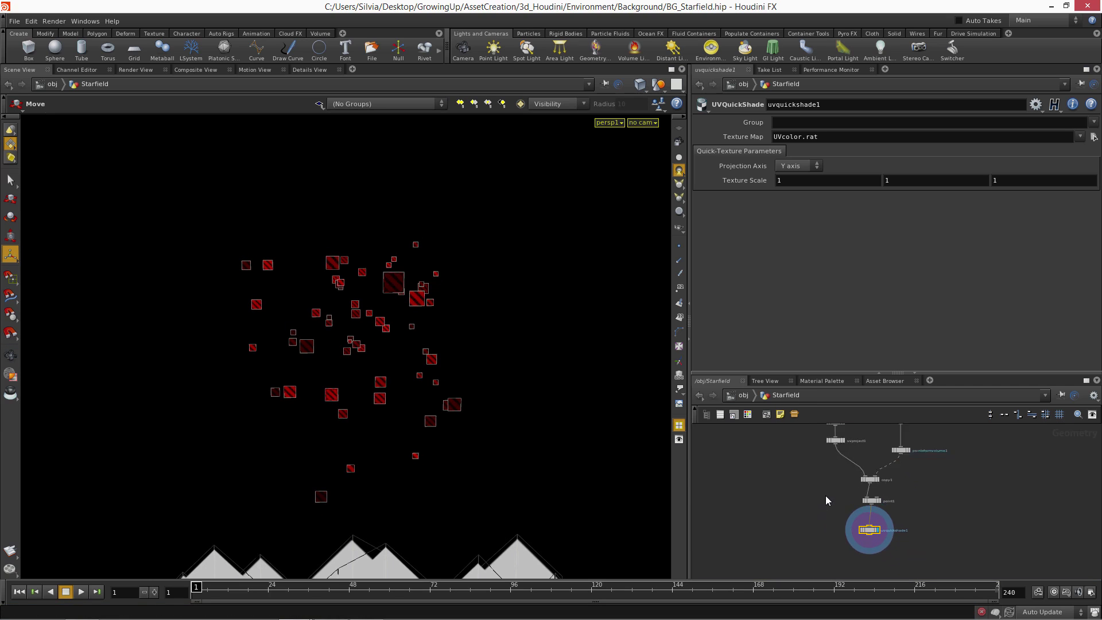
right_drag(845, 494, 861, 492)
key(space)
right_drag(356, 436, 275, 436)
mouse_move(304, 441)
mouse_down()
mouse_move(345, 446)
mouse_move(320, 438)
mouse_up()
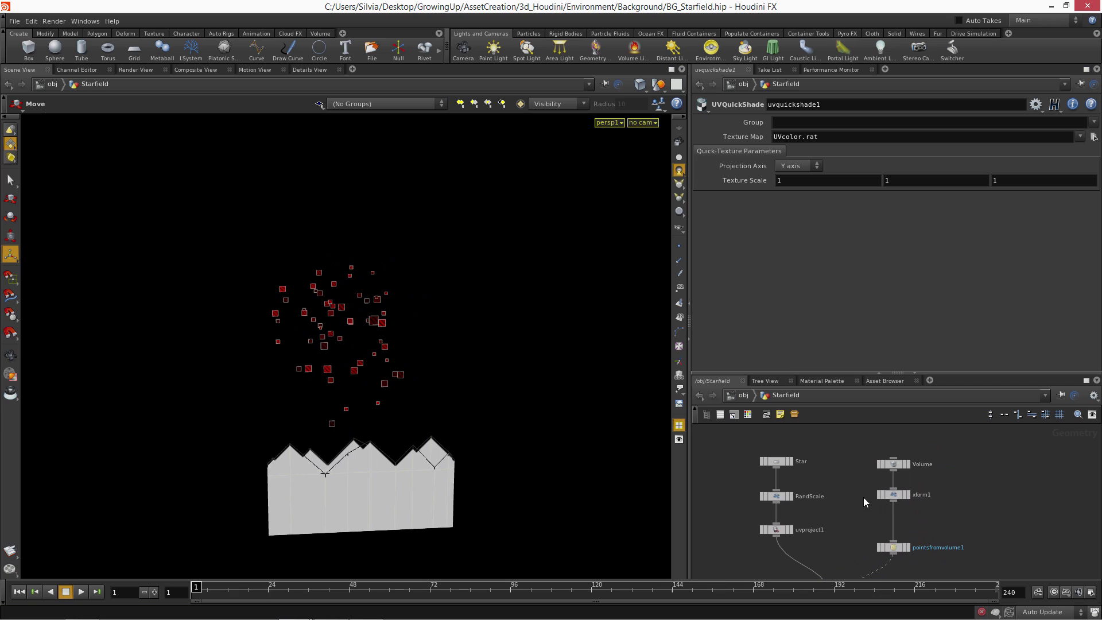
Step: Add a Sphere node beside xform1 and connect it to pointsfromvolume1 in place of xform1
middle_drag(814, 462, 733, 426)
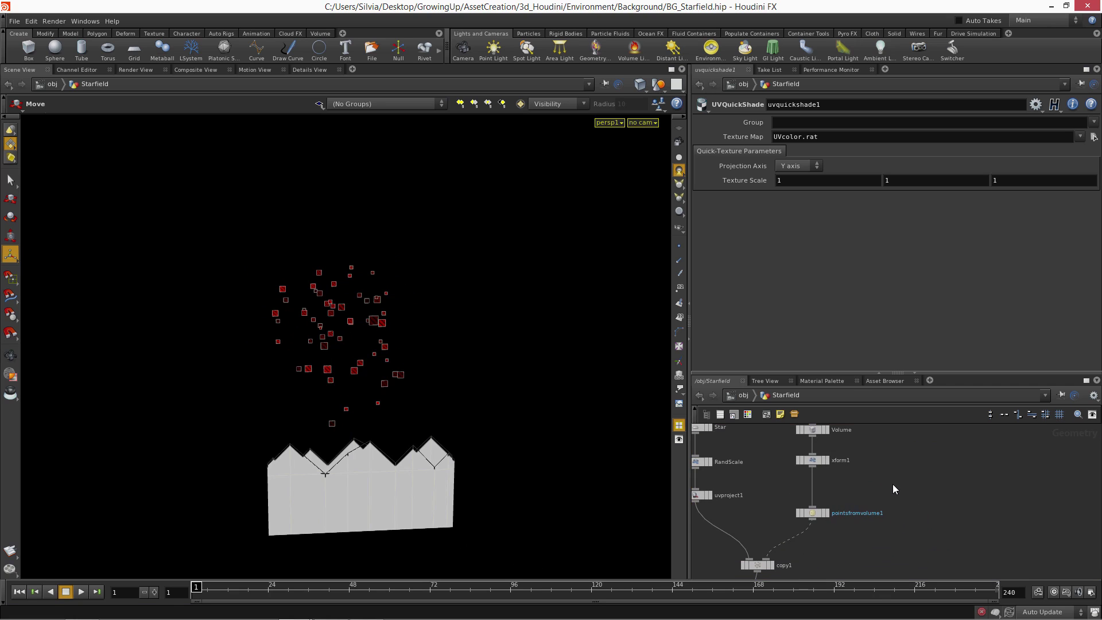
key(Tab)
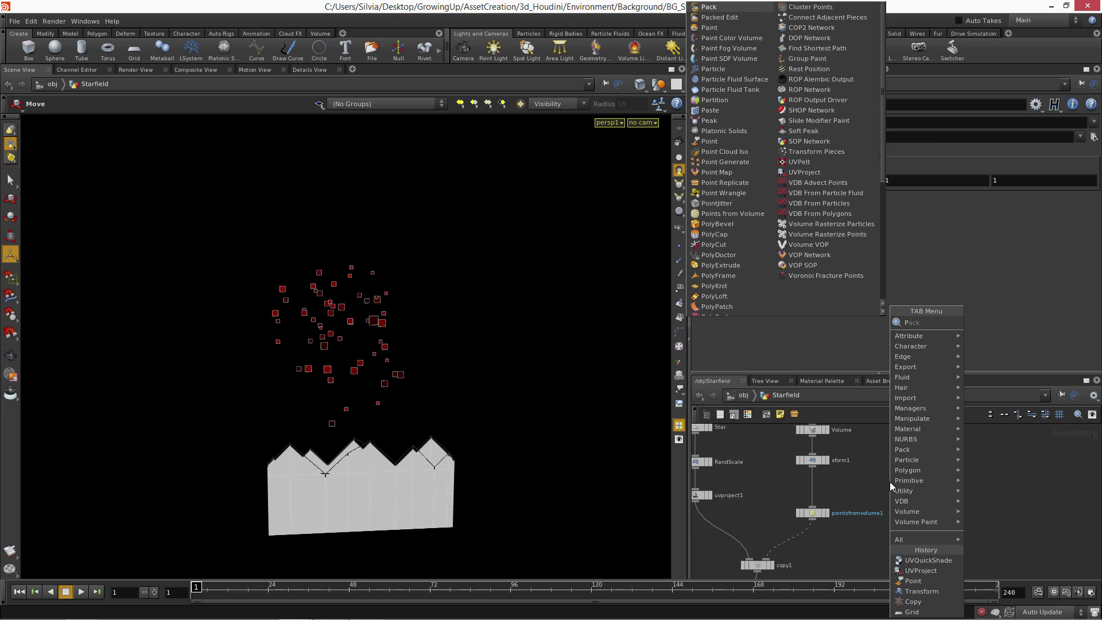
key(BackSpace)
text(Sphere)
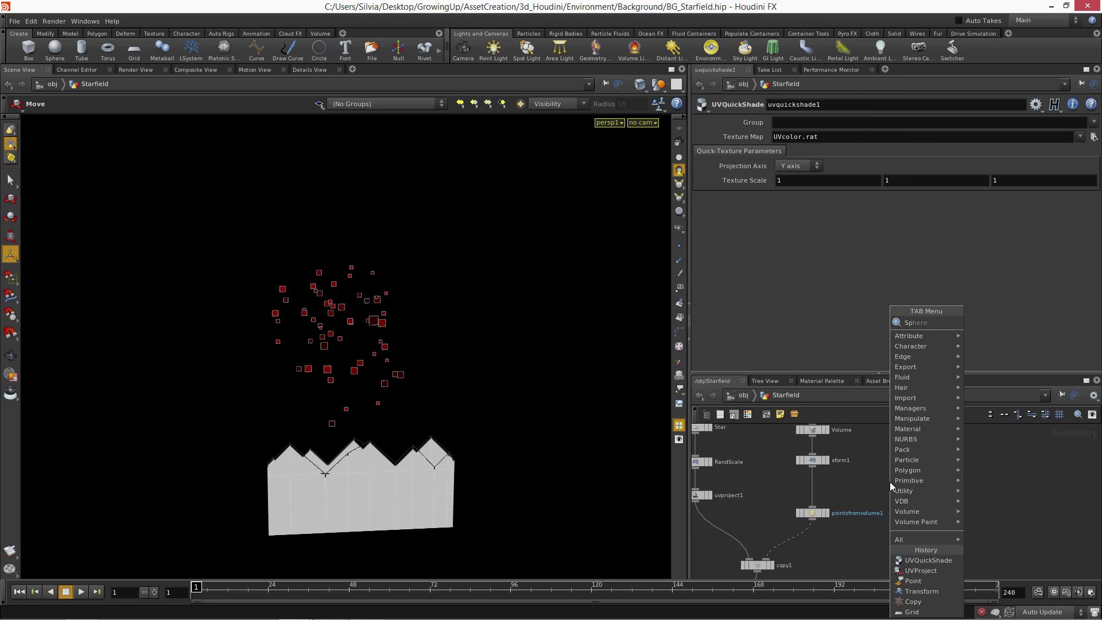
click(985, 323)
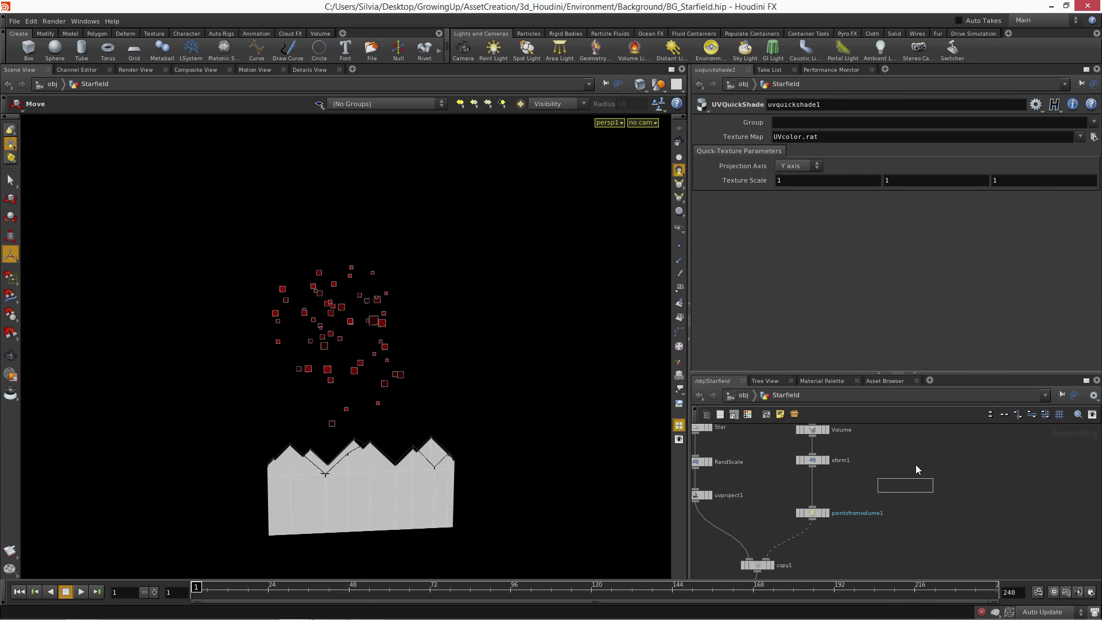
click(918, 476)
drag(822, 506, 916, 469)
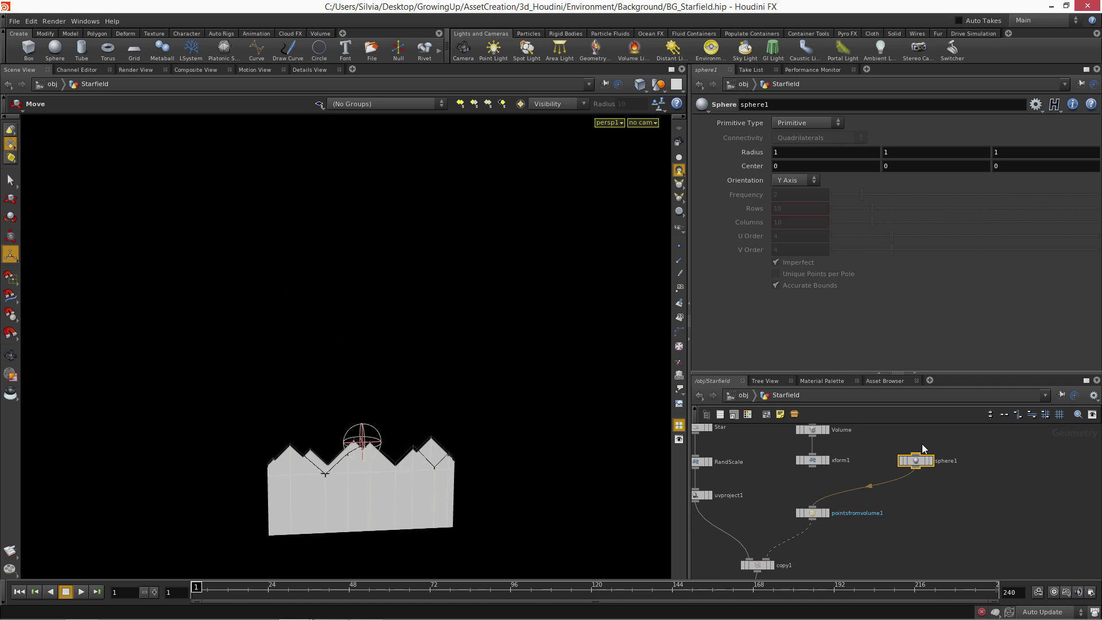
Step: Set the sphere's radius to 6.8 on all axes and hide the other objects in the viewport
middle_drag(747, 151, 1056, 185)
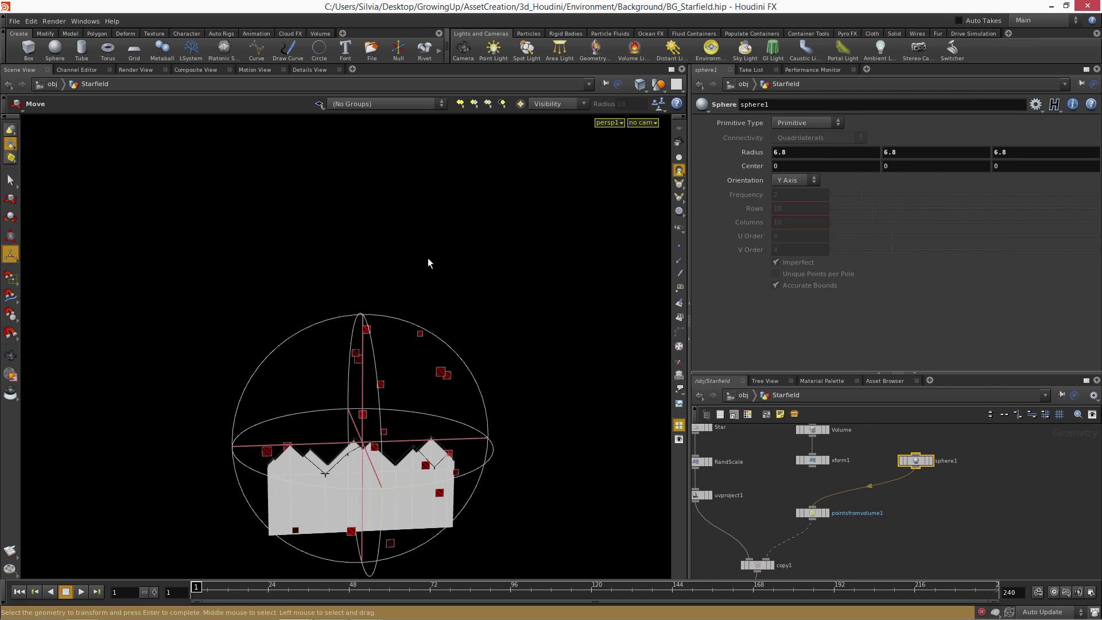
click(639, 85)
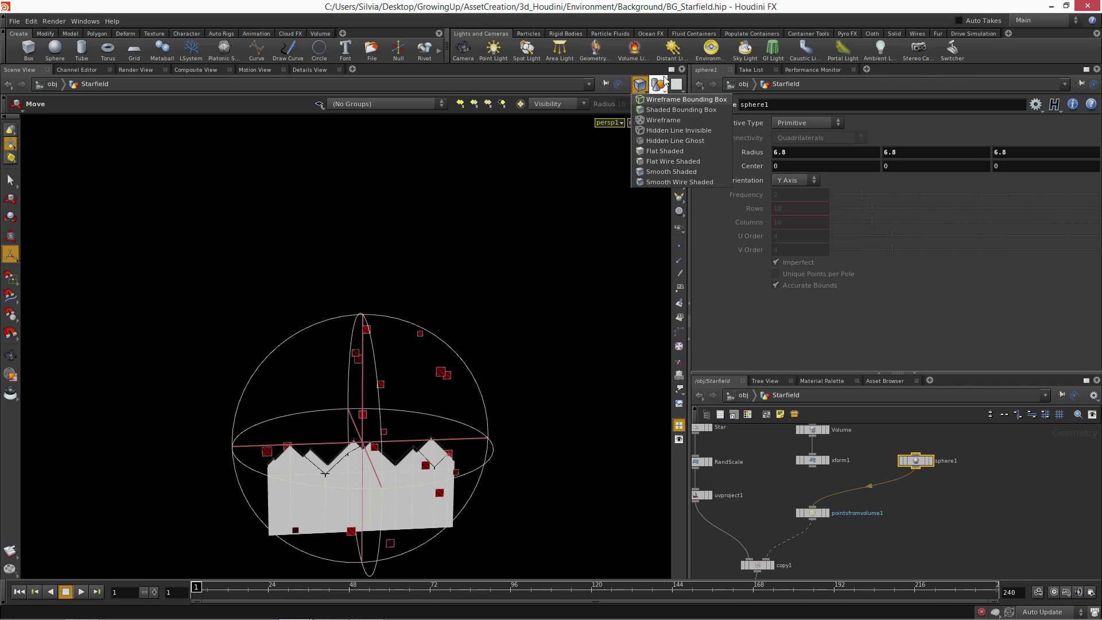
click(659, 85)
alt+drag(463, 280, 497, 288)
alt+right_drag(497, 288, 438, 297)
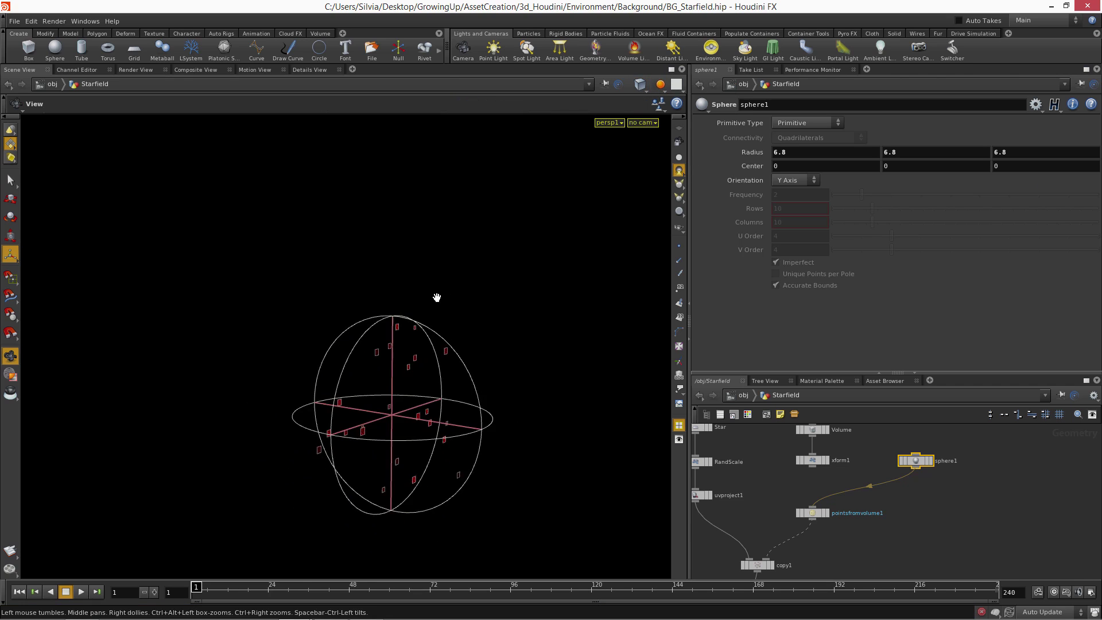
alt+middle_drag(438, 298, 405, 272)
Step: Set the Point Separation of pointsfromvolume1 to 1.99 and check the stars filling the sphere
click(812, 512)
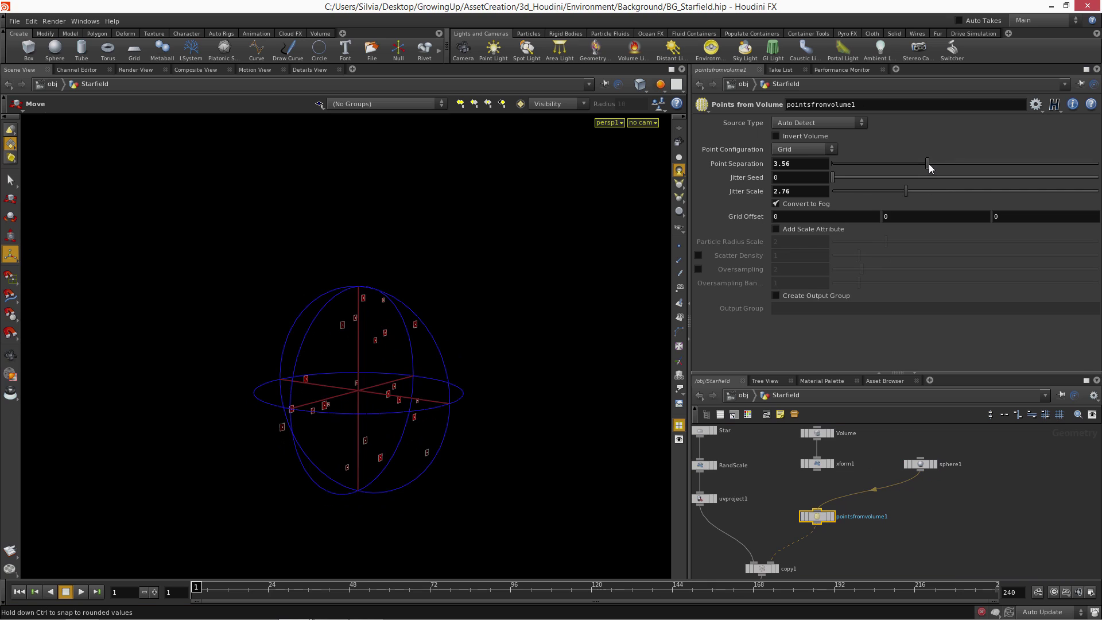
drag(930, 167, 881, 168)
alt+drag(495, 310, 414, 309)
Step: Add a Box node next to the RandScale and uvproject1 nodes
middle_drag(842, 461, 989, 535)
scroll(893, 504, up, 3)
middle_drag(893, 519, 907, 459)
middle_drag(776, 506, 762, 466)
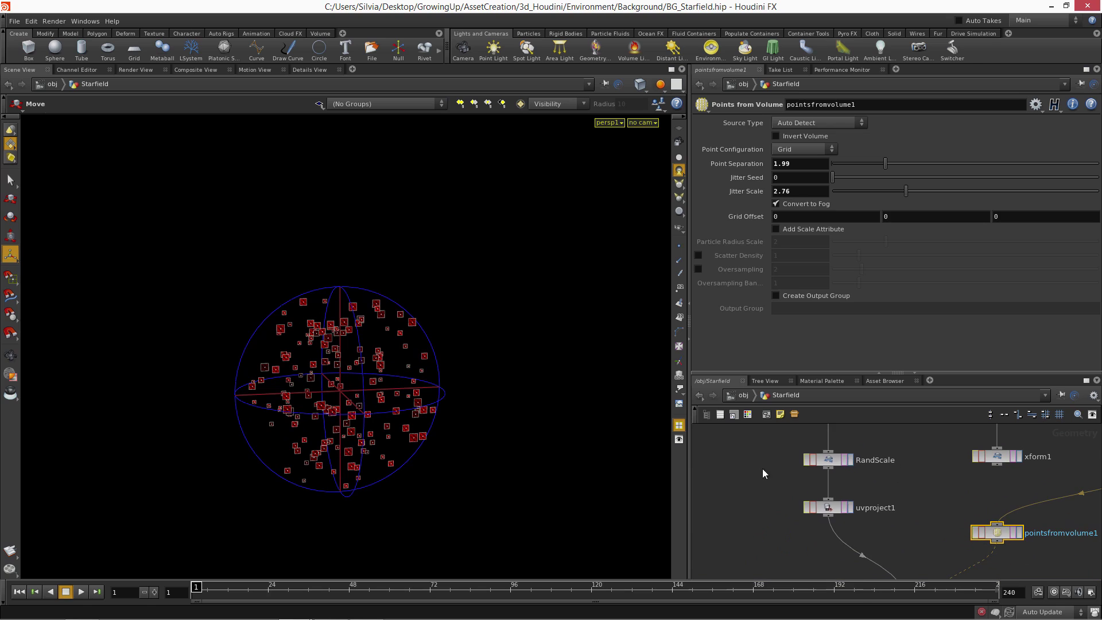
right_click(746, 467)
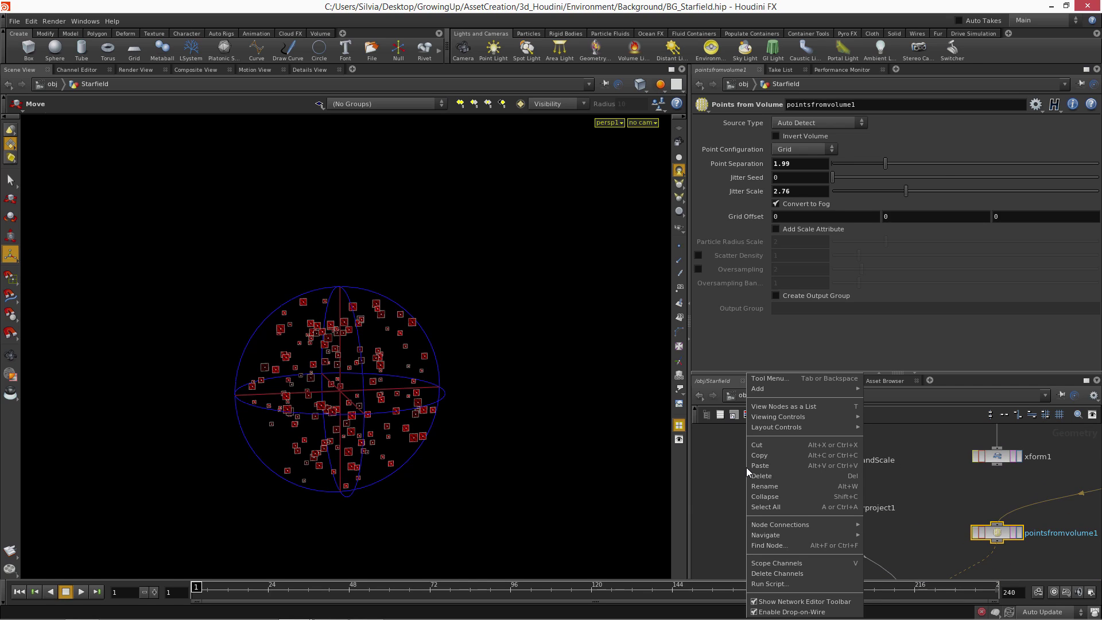
key(Tab)
text(bo)
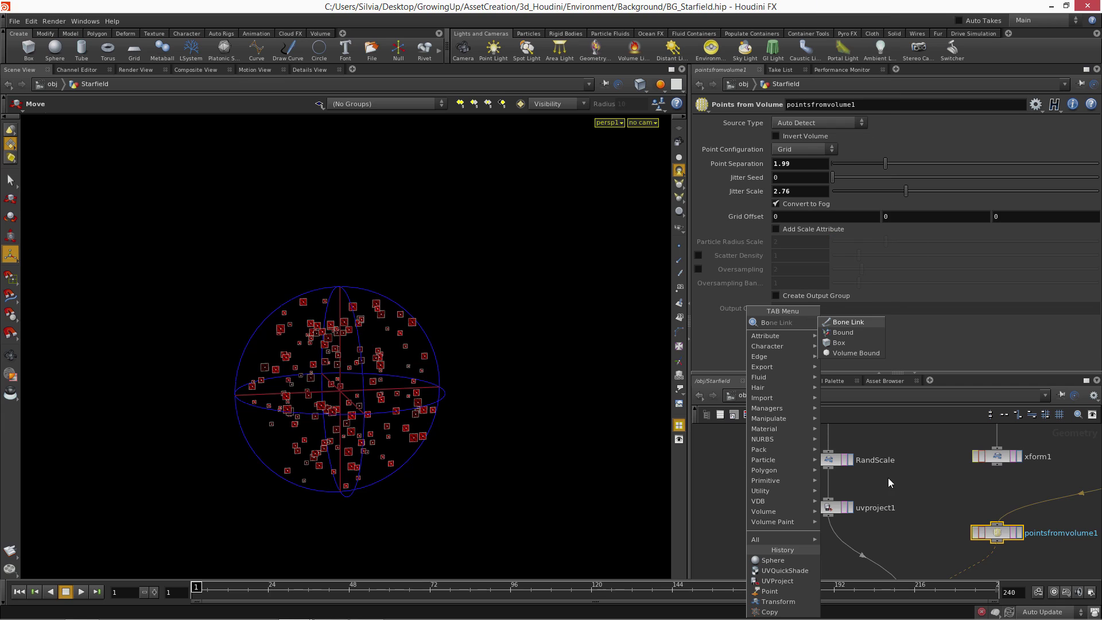
click(839, 342)
click(728, 485)
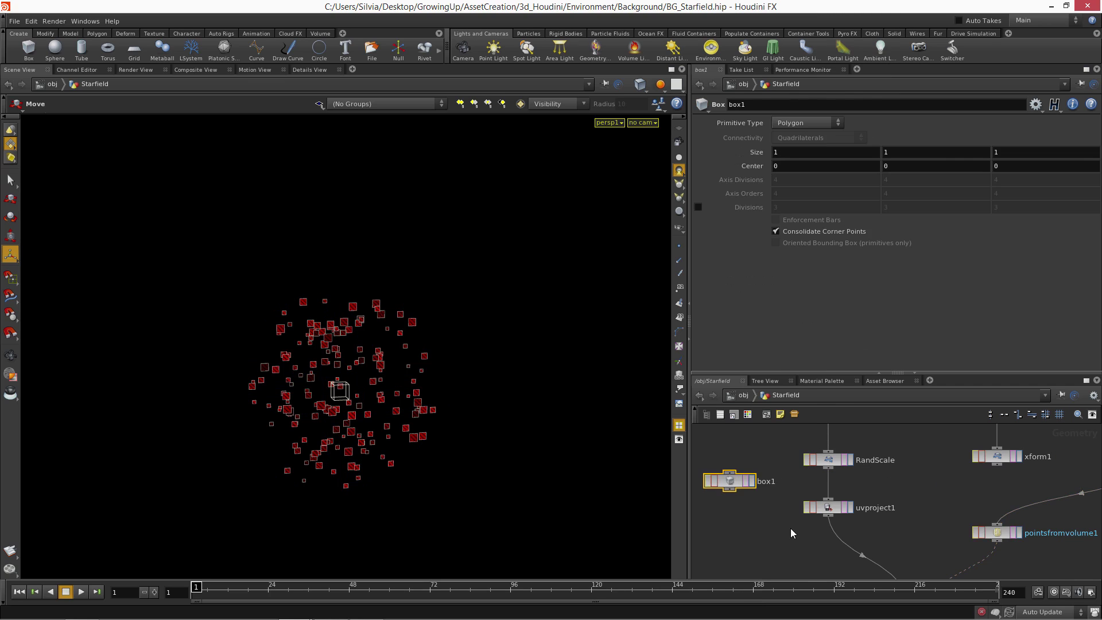
Step: Connect box1 to the first input of copy1 in place of uvproject1 and inspect the copied cubes
scroll(773, 520, down, 1)
middle_drag(773, 521, 766, 469)
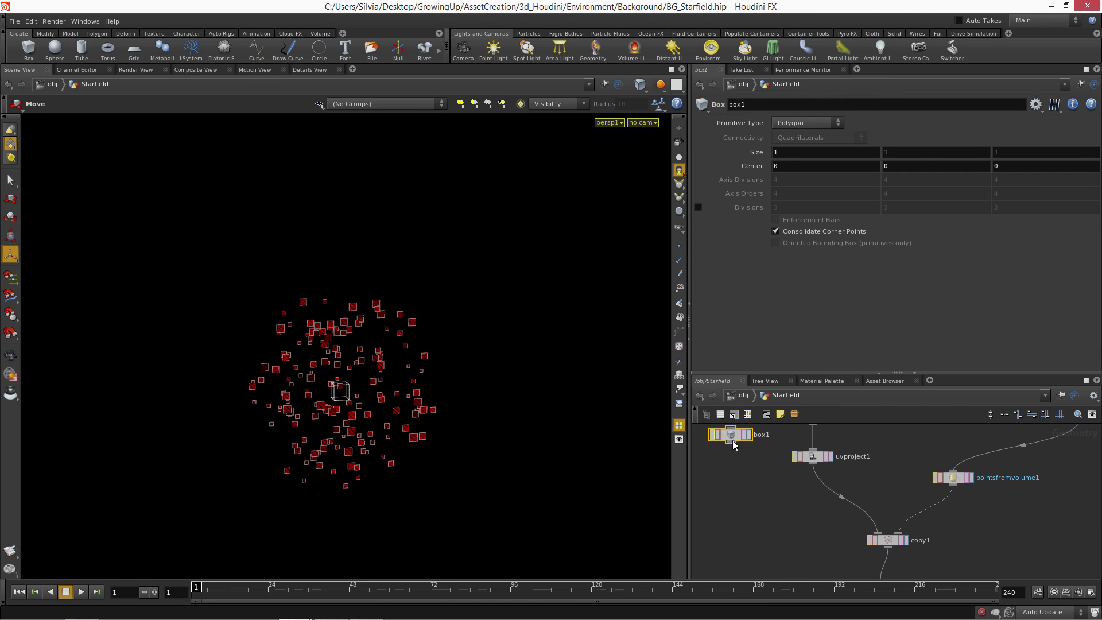
click(878, 535)
alt+drag(499, 315, 535, 317)
alt+right_drag(535, 317, 709, 383)
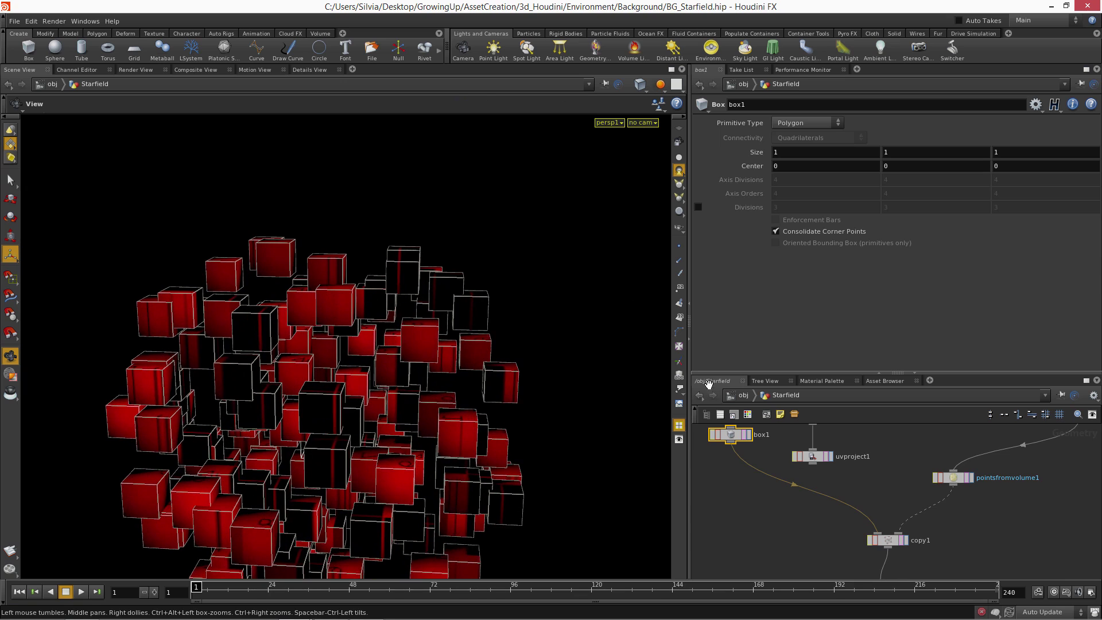
alt+drag(477, 358, 484, 362)
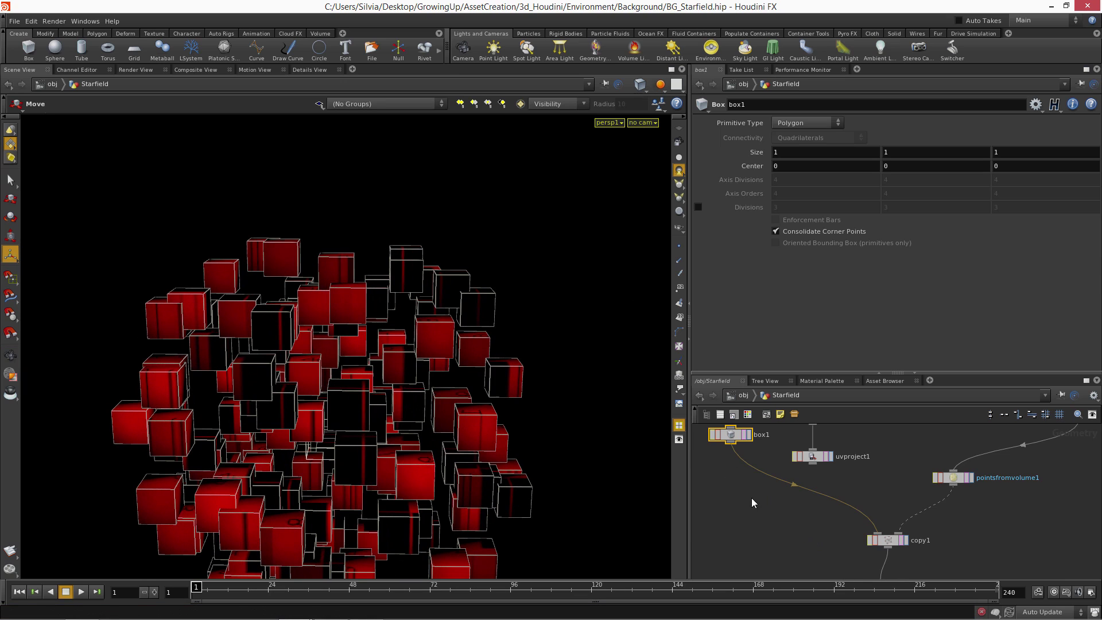
scroll(769, 496, down, 2)
right_drag(518, 438, 452, 439)
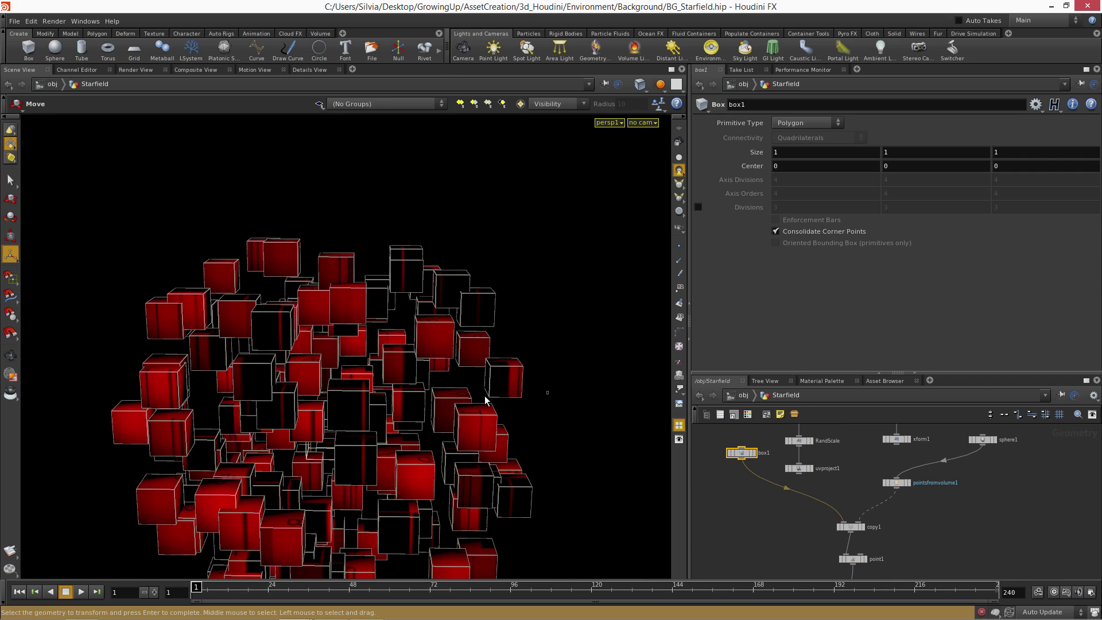
scroll(585, 369, down, 5)
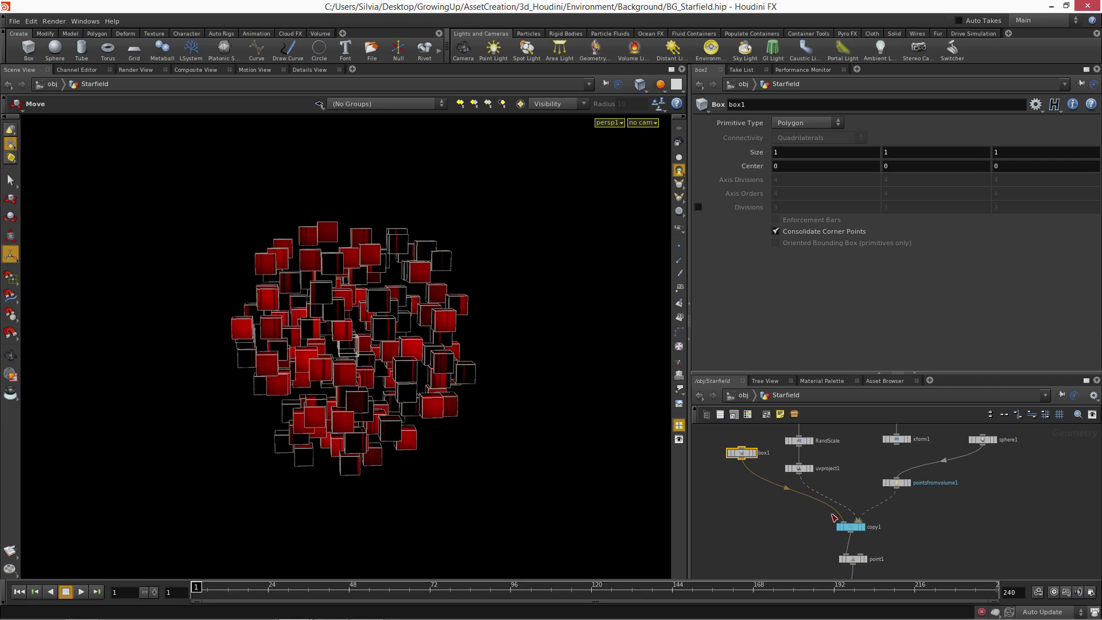
Step: Reconnect uvproject1 and pointsfromvolume1 to copy1's two inputs, and xform1 to pointsfromvolume1 in place of the sphere
drag(857, 522, 802, 481)
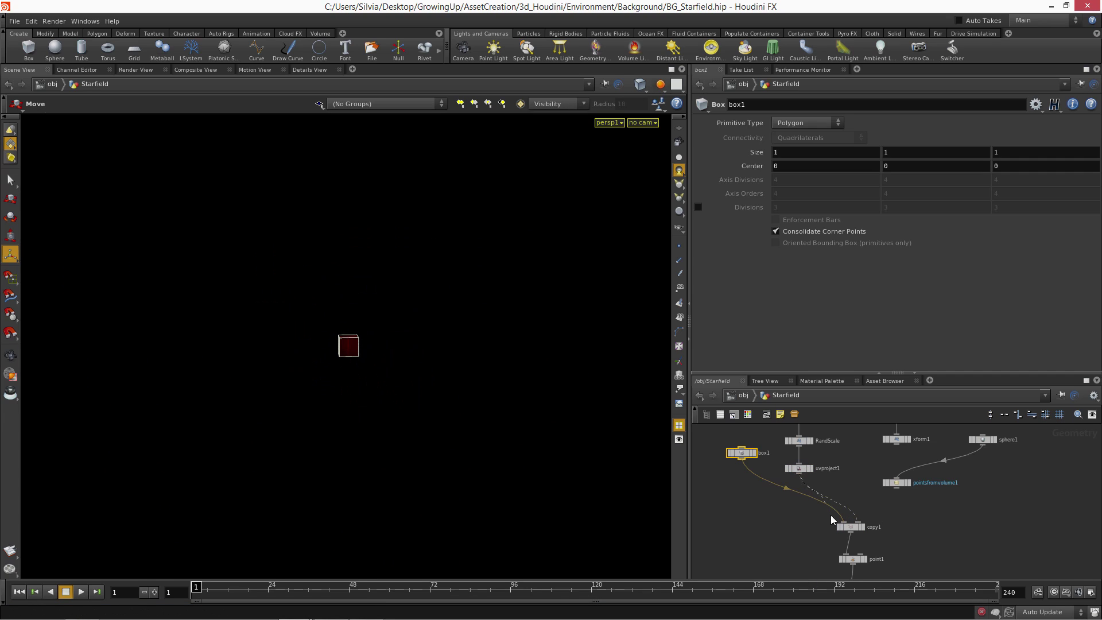
click(843, 521)
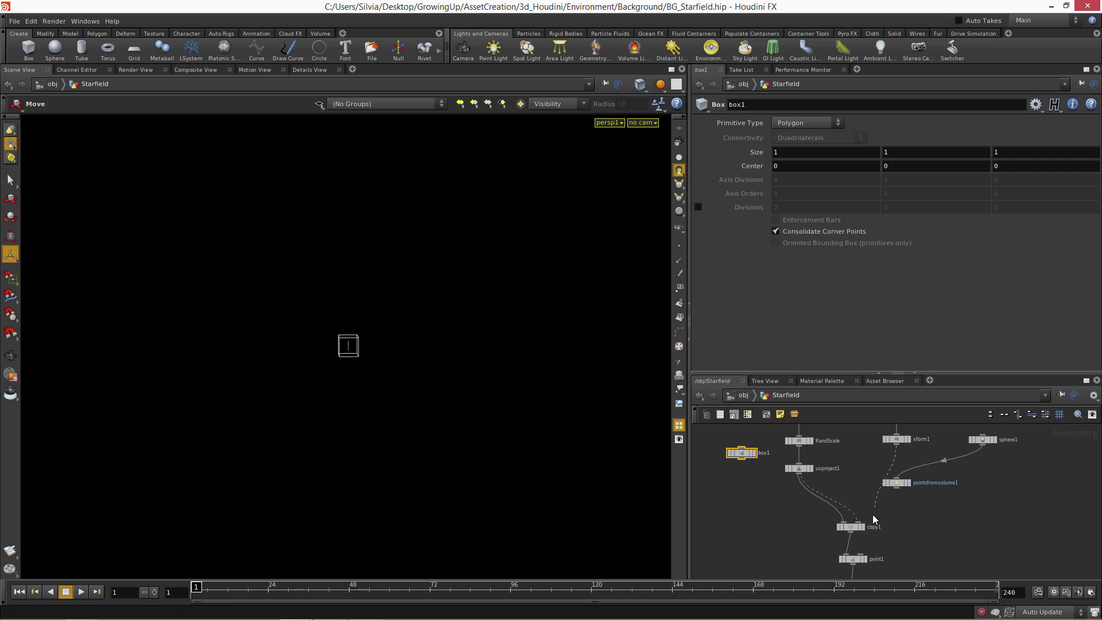
drag(875, 518, 861, 523)
click(859, 524)
click(897, 445)
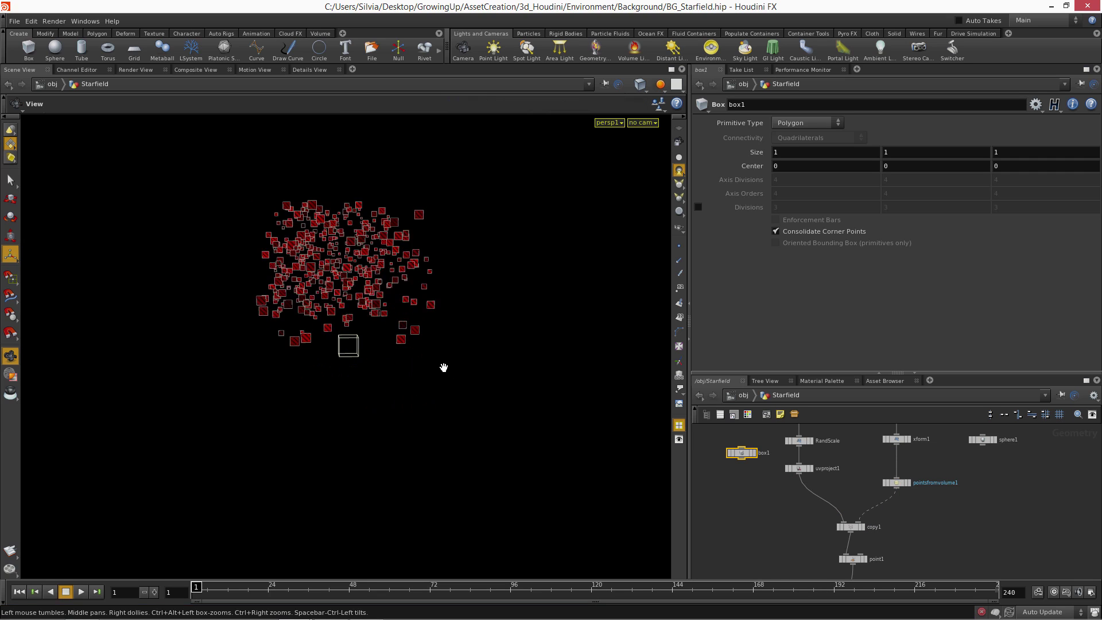
alt+drag(443, 366, 396, 353)
Step: Set pointsfromvolume1's Point Separation to 3.13, Jitter Seed to 0.6 and Jitter Scale to 1.62
middle_drag(864, 480, 835, 598)
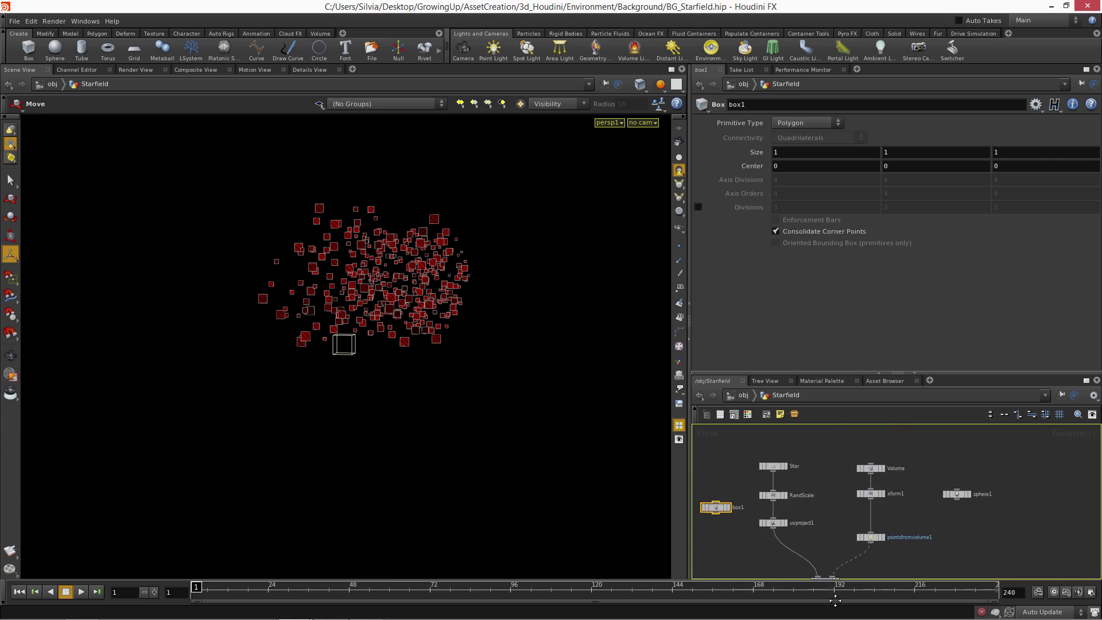
scroll(870, 534, up, 3)
click(870, 533)
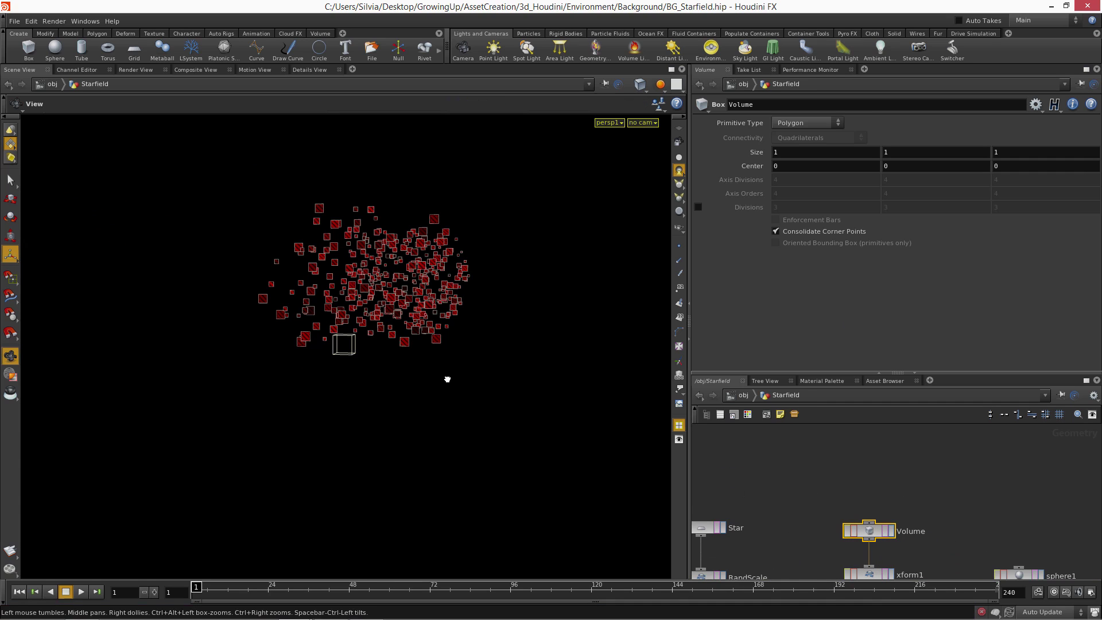
alt+drag(445, 379, 463, 389)
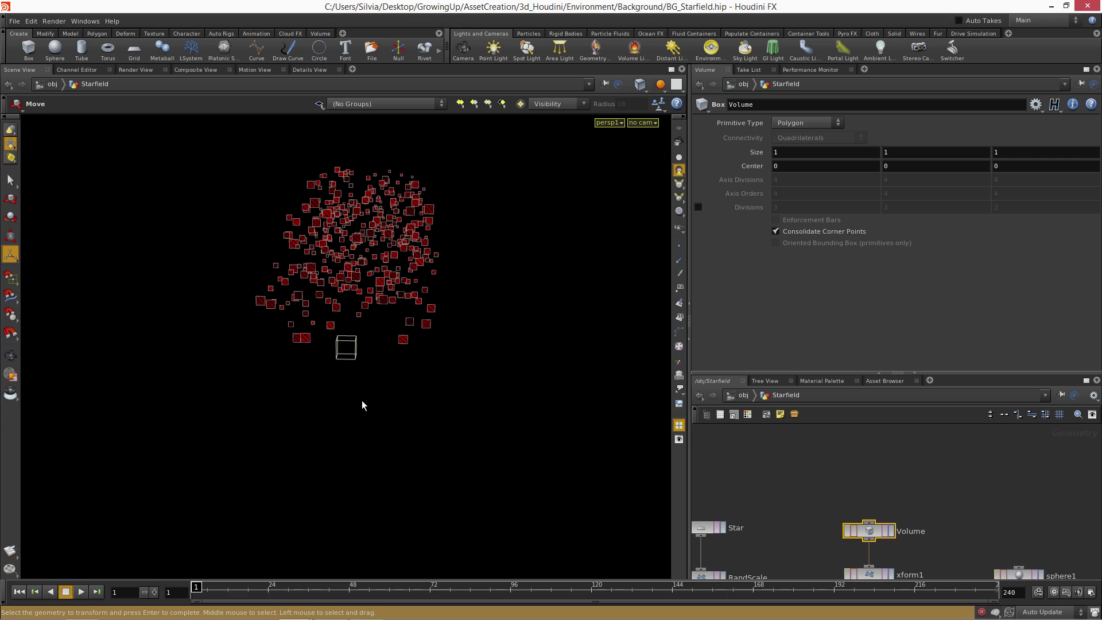
middle_drag(869, 567, 880, 527)
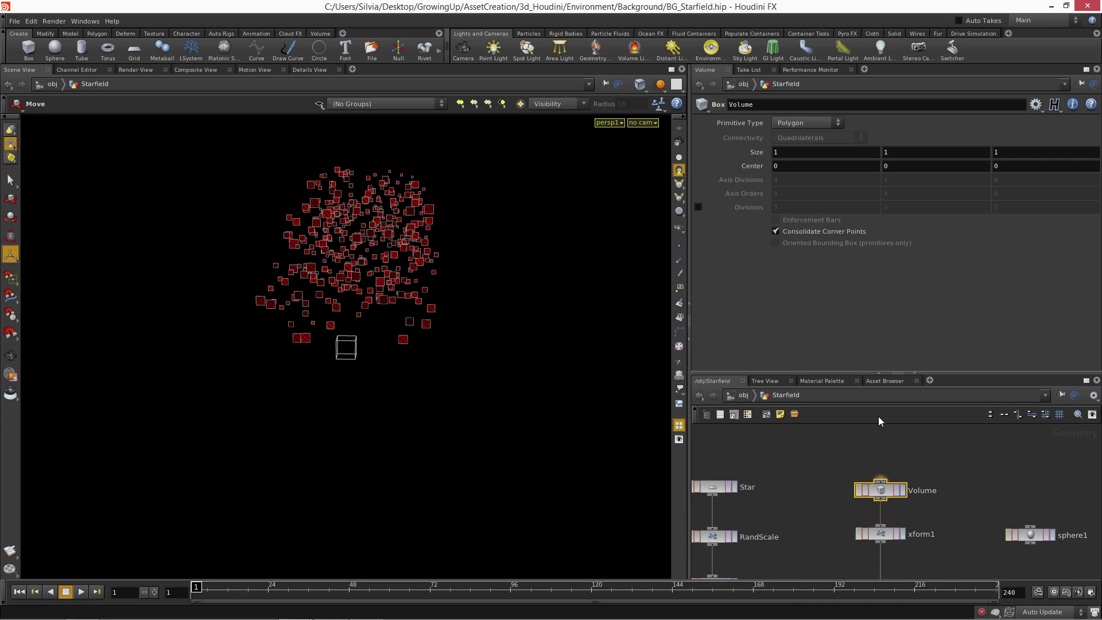
scroll(807, 520, down, 2)
middle_drag(807, 521, 799, 451)
click(865, 522)
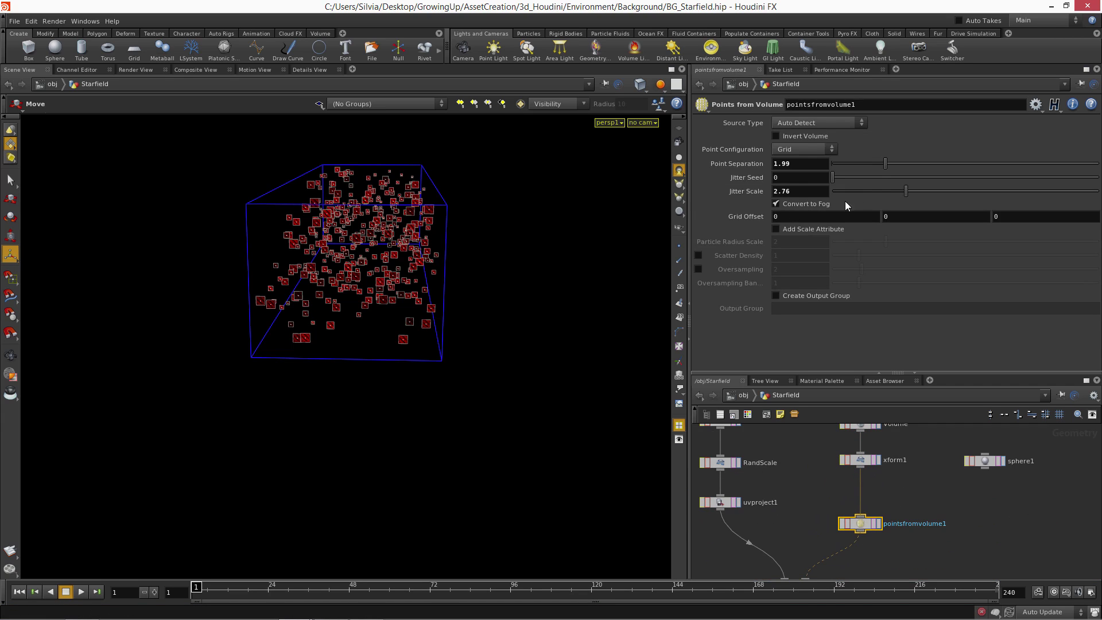
drag(883, 160, 848, 176)
alt+drag(285, 344, 305, 309)
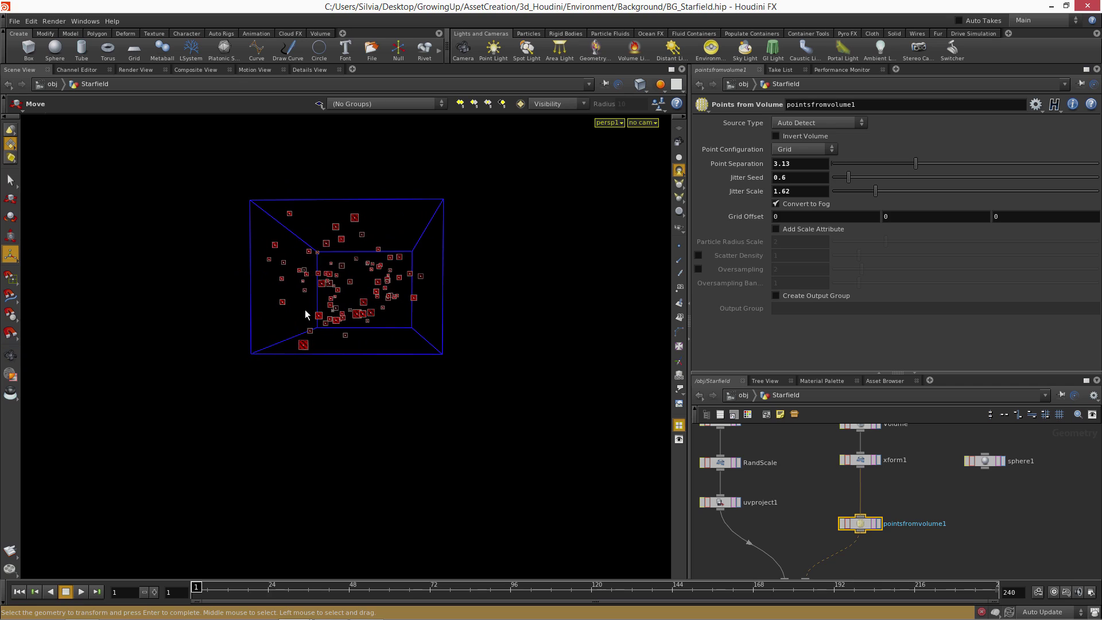